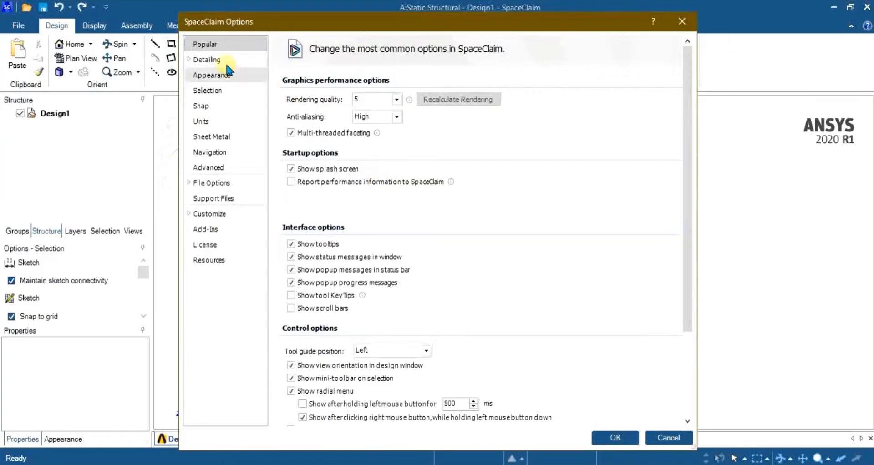
Set the document's length units to meters with a minor grid spacing of 1 m.
{"action": "left_click", "coordinate": [221, 122]}
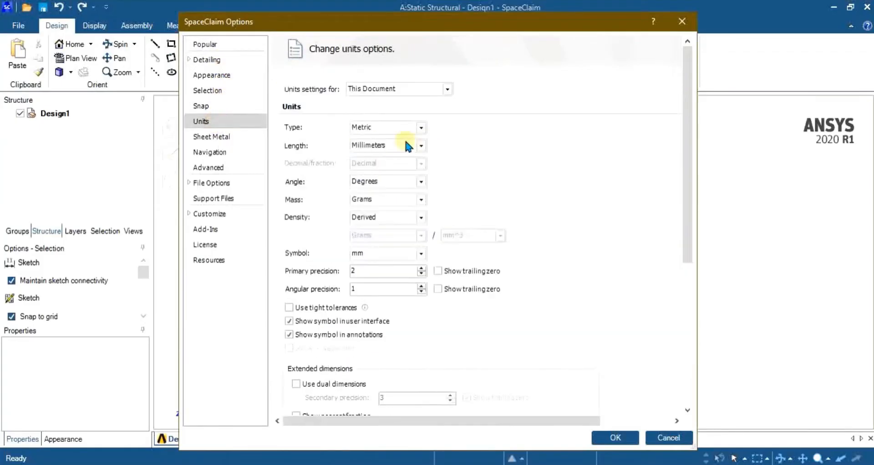
{"action": "left_click", "coordinate": [421, 145]}
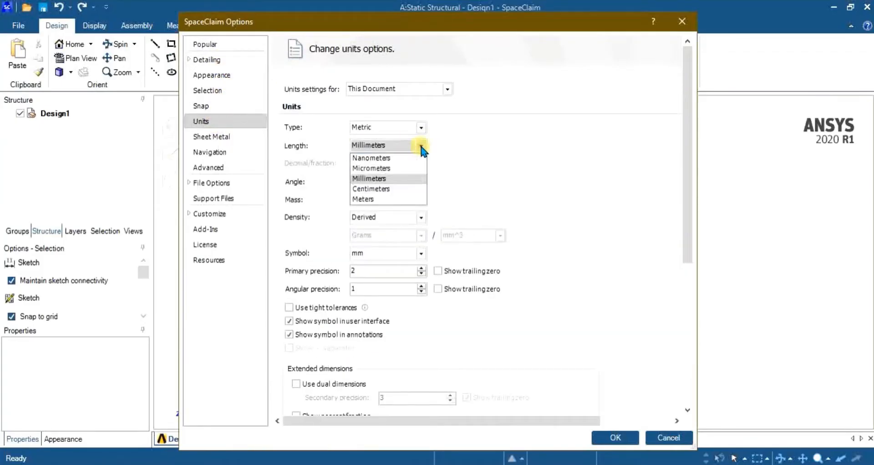
{"action": "left_click", "coordinate": [397, 198]}
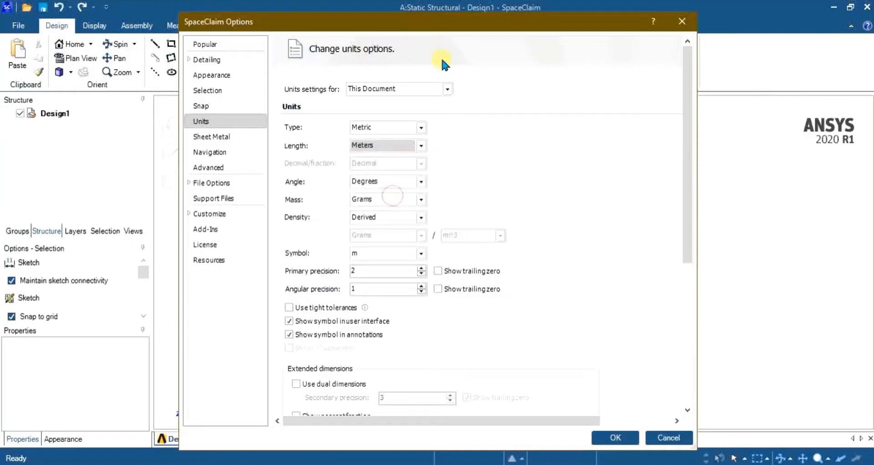
{"action": "left_click_drag", "start_coordinate": [453, 30], "coordinate": [451, 8]}
{"action": "scroll", "coordinate": [524, 268], "scroll_direction": "down", "scroll_amount": 5}
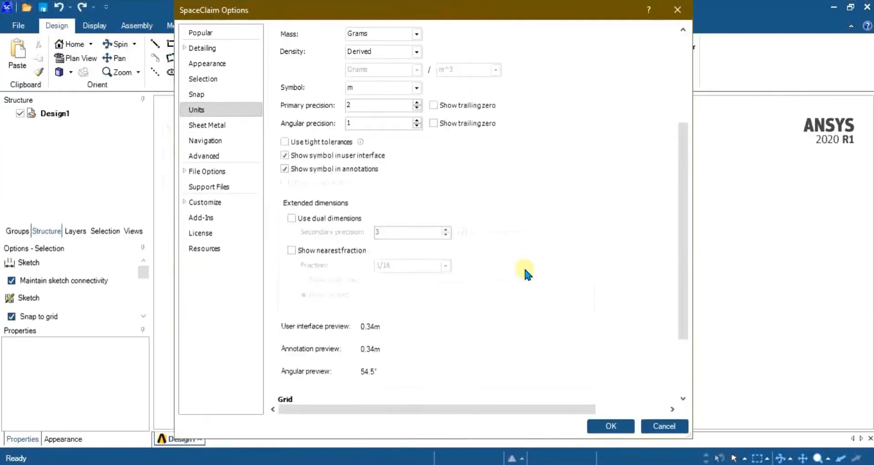
{"action": "double_click", "coordinate": [425, 341]}
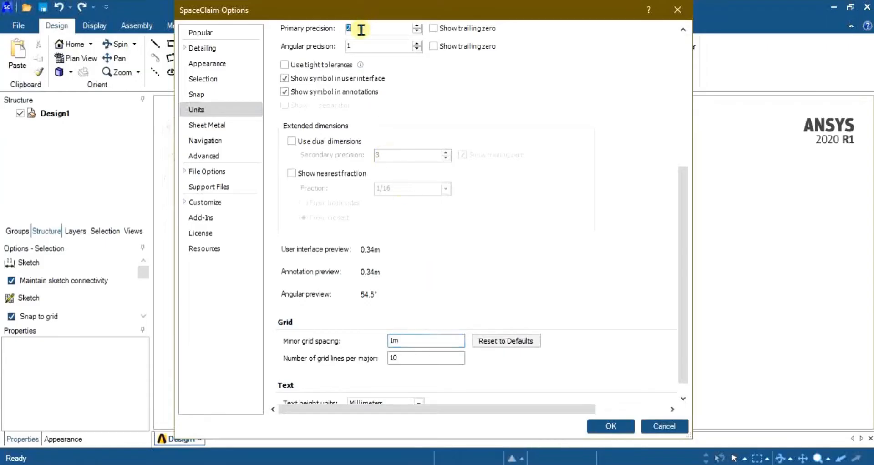
{"action": "left_click", "coordinate": [612, 431]}
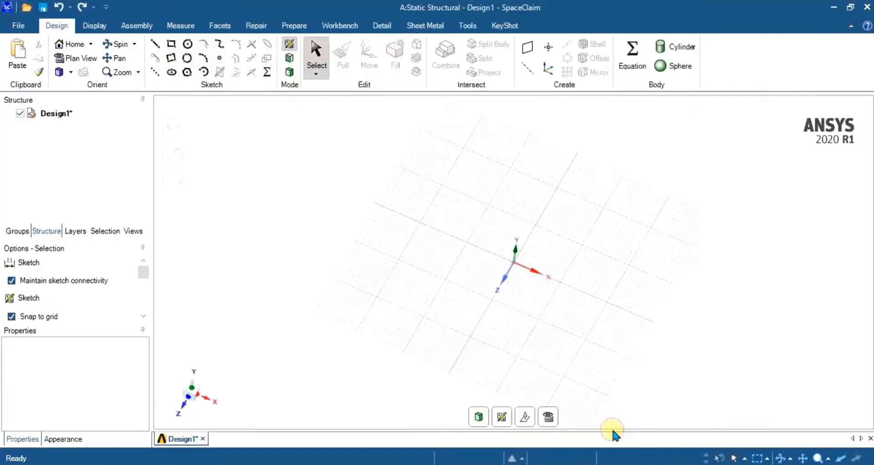
Sketch the front frame's left ground-floor column as a vertical line about 3 m long in plan view.
{"action": "left_click", "coordinate": [549, 417]}
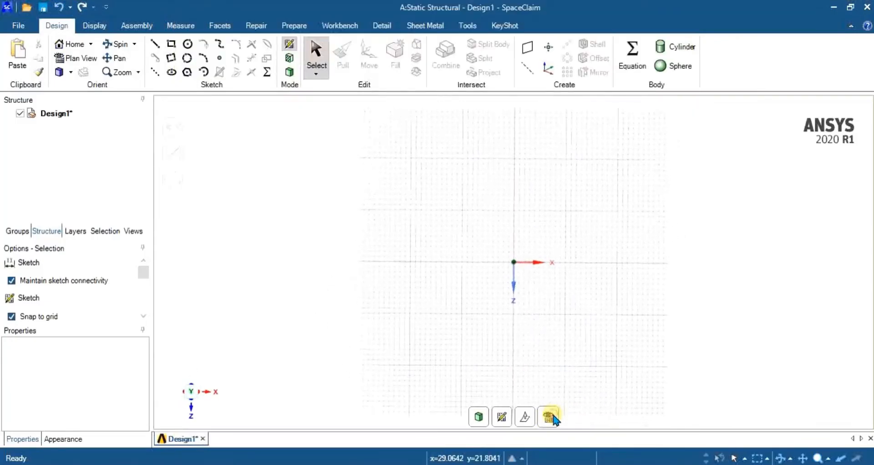
{"action": "left_click", "coordinate": [154, 44]}
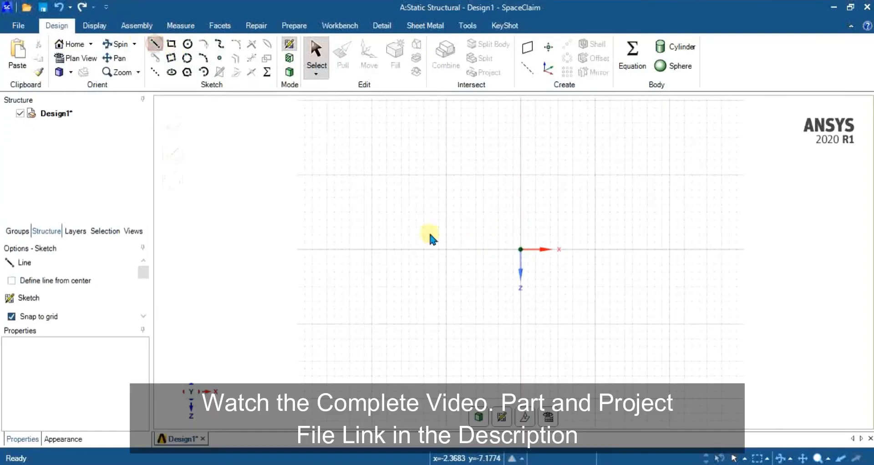
{"action": "left_click", "coordinate": [372, 266]}
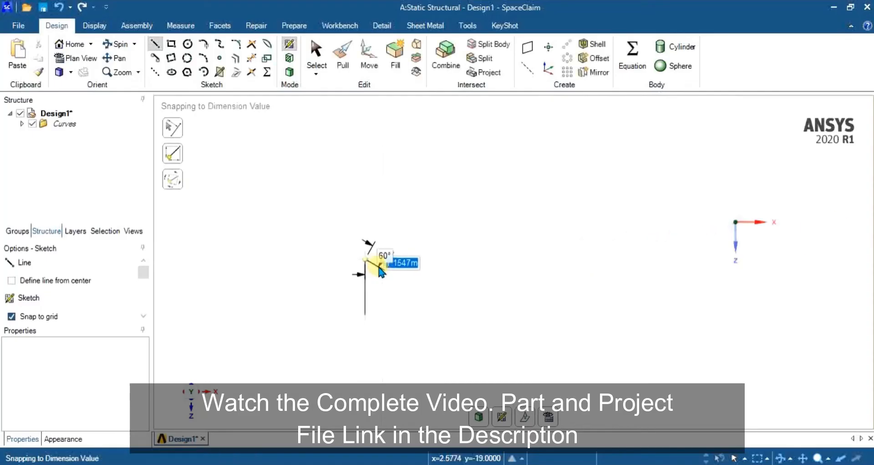
{"action": "scroll", "coordinate": [381, 269], "scroll_direction": "down", "scroll_amount": 1}
{"action": "scroll", "coordinate": [427, 255], "scroll_direction": "down", "scroll_amount": 9}
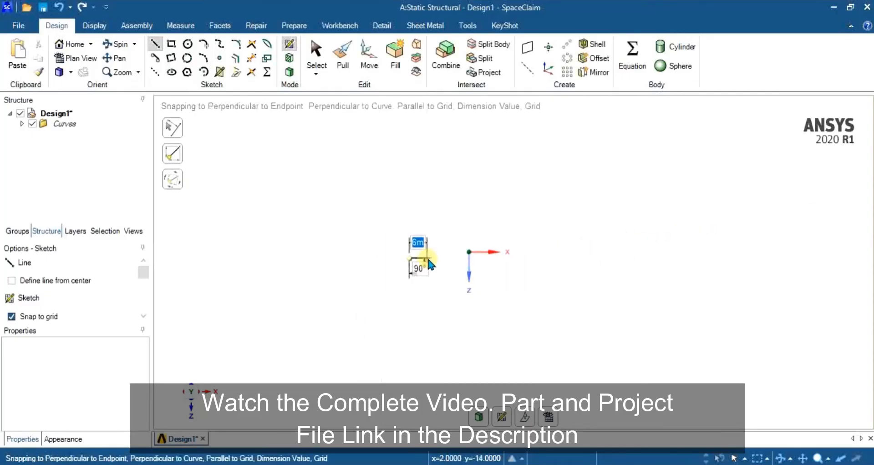
{"action": "scroll", "coordinate": [425, 255], "scroll_direction": "up", "scroll_amount": 7}
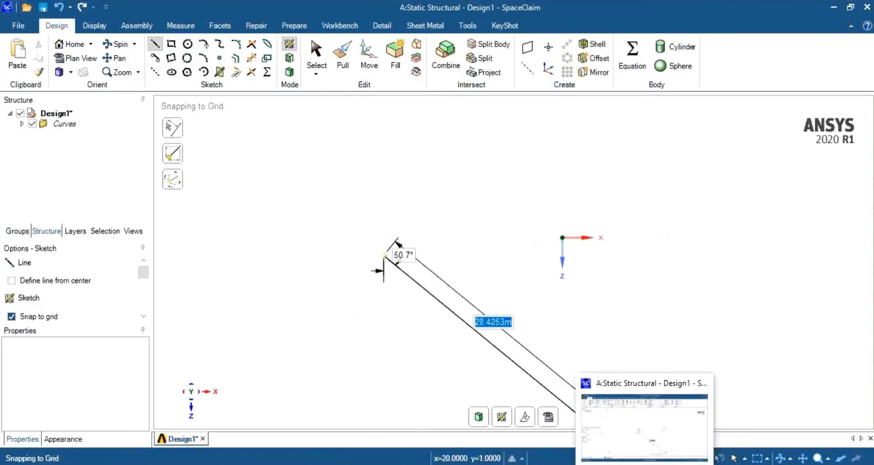
Check the frame dimensions in the Word document, and draw the 6 m left floor beam and the 3 m middle column in SpaceClaim.
{"action": "left_click", "coordinate": [615, 464]}
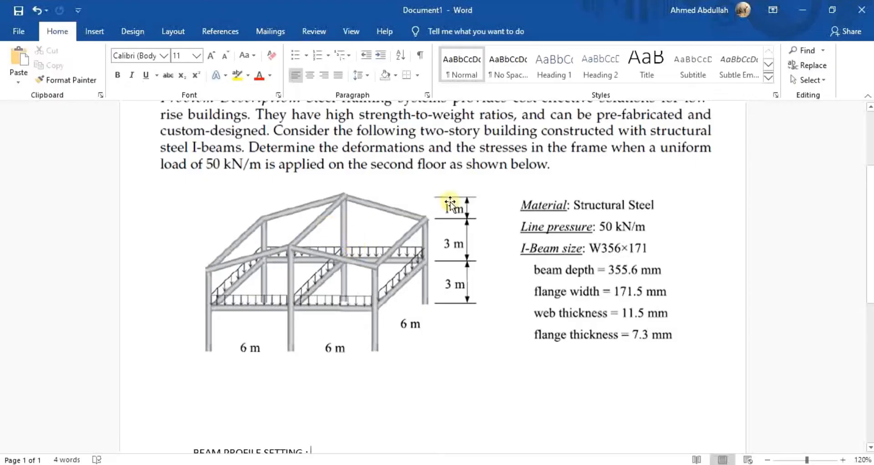
{"action": "left_click", "coordinate": [645, 464]}
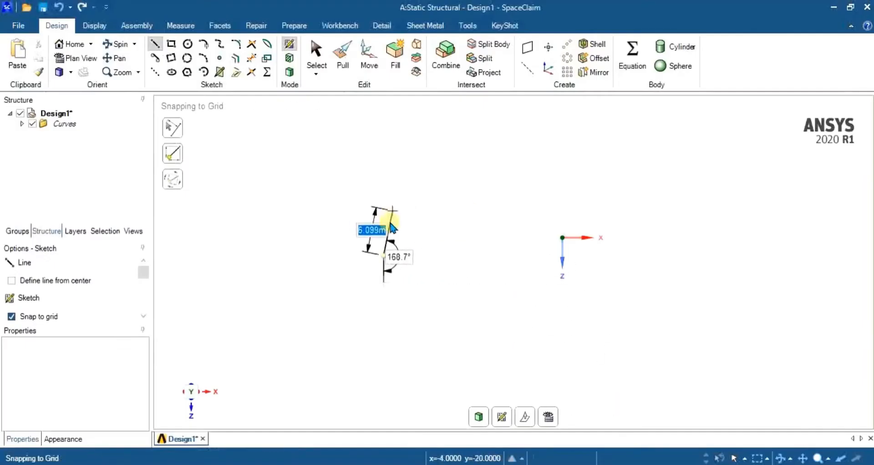
{"action": "scroll", "coordinate": [408, 249], "scroll_direction": "up", "scroll_amount": 4}
{"action": "scroll", "coordinate": [412, 272], "scroll_direction": "down", "scroll_amount": 2}
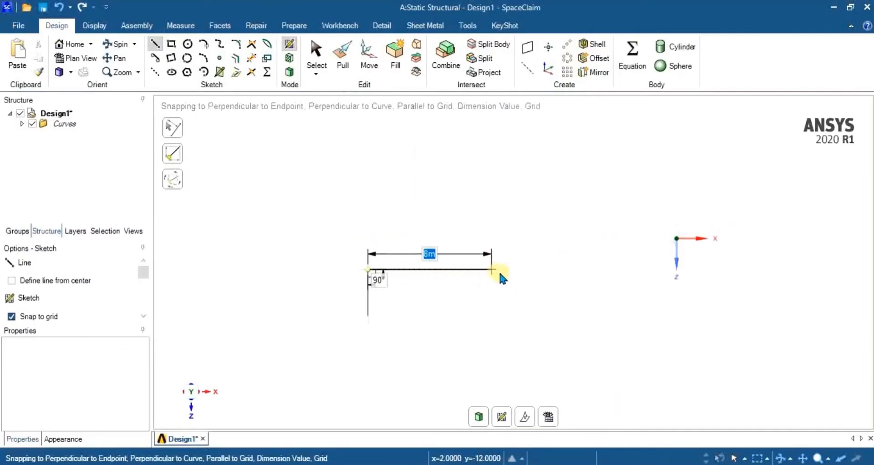
{"action": "scroll", "coordinate": [546, 273], "scroll_direction": "down", "scroll_amount": 2}
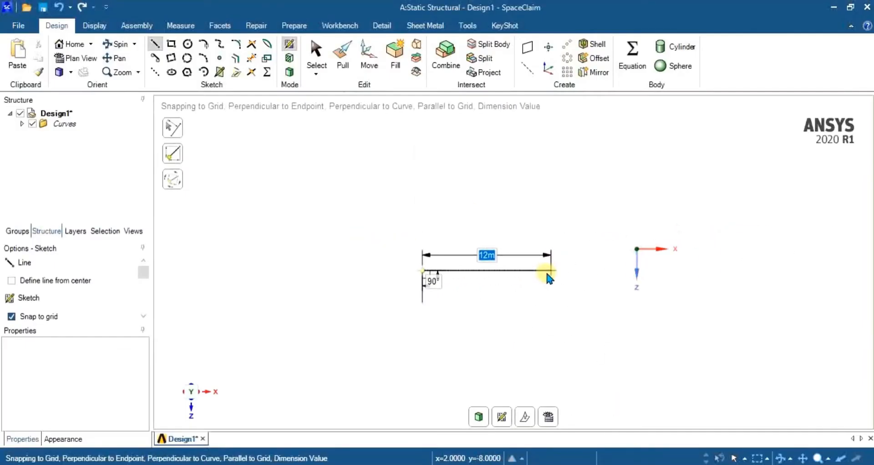
{"action": "left_click", "coordinate": [486, 271]}
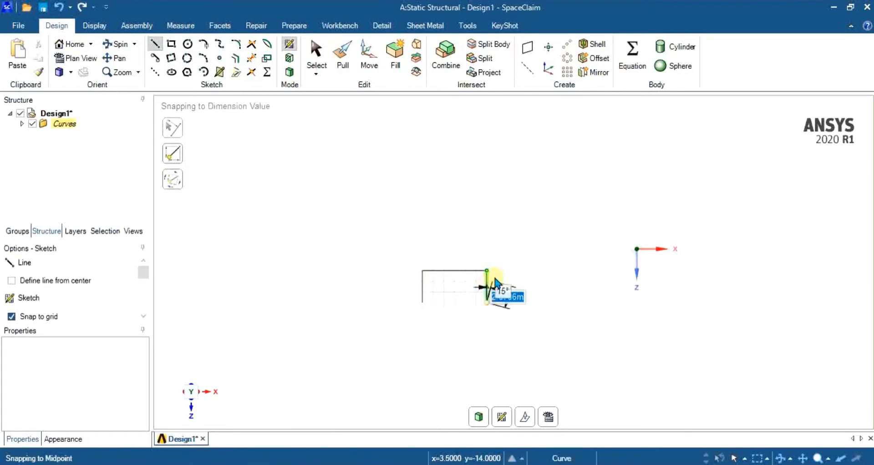
{"action": "double_click", "coordinate": [486, 302]}
Draw the 6 m right floor beam from the middle column's upper end and the 3 m right column below it.
{"action": "left_click", "coordinate": [487, 271]}
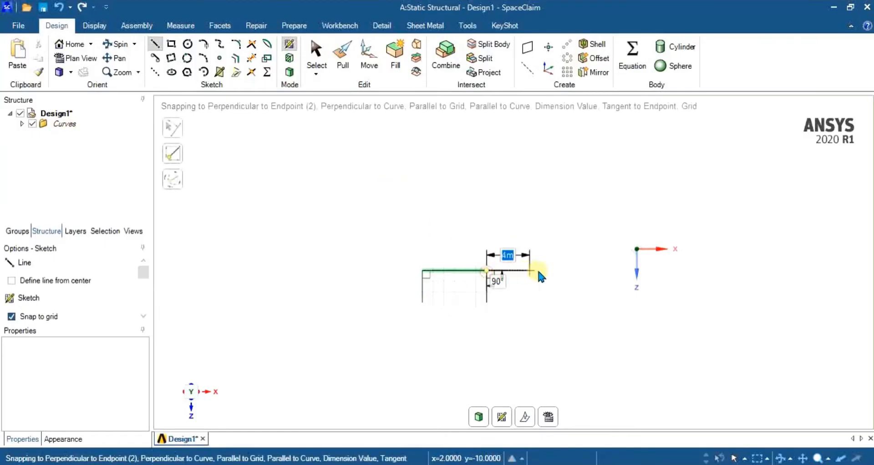
{"action": "left_click", "coordinate": [550, 271]}
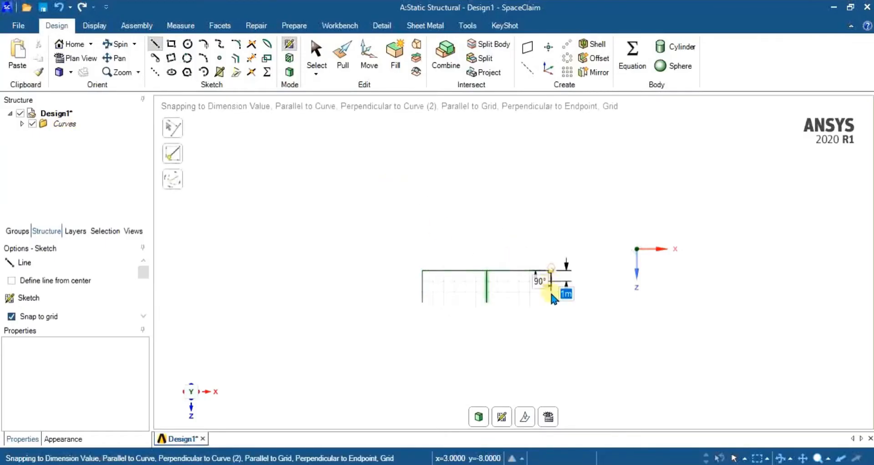
{"action": "double_click", "coordinate": [551, 303]}
Outline the upper storey with 3 m side columns and two roof beams meeting at a ridge 1 m above the eaves.
{"action": "scroll", "coordinate": [520, 238], "scroll_direction": "up", "scroll_amount": 3}
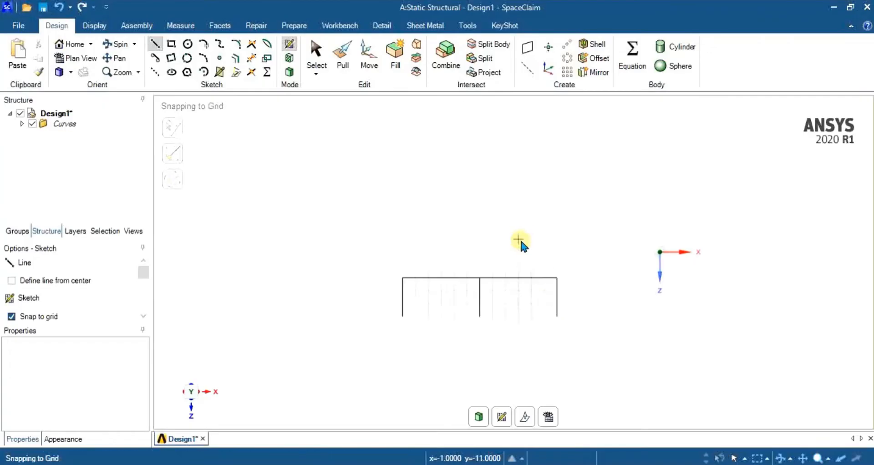
{"action": "left_click", "coordinate": [564, 284]}
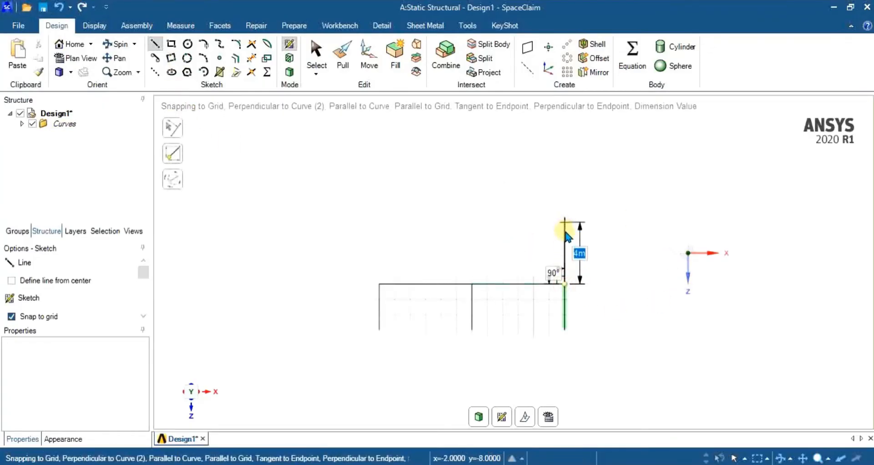
{"action": "left_click", "coordinate": [563, 236]}
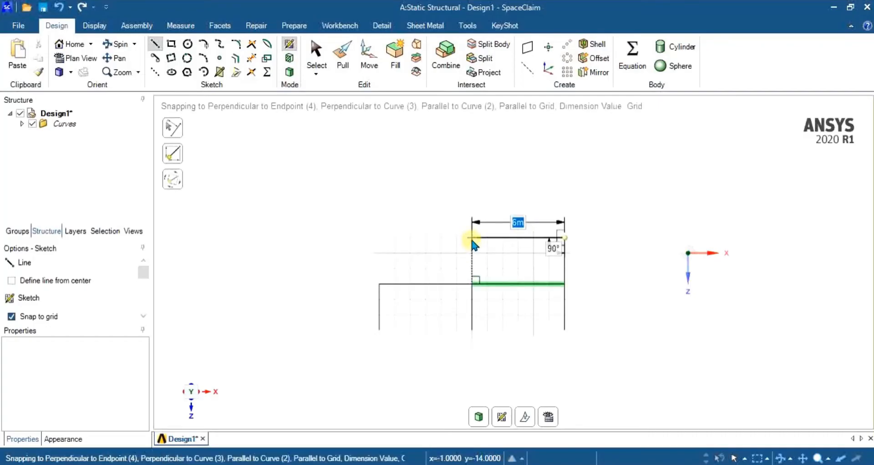
{"action": "left_click", "coordinate": [472, 222]}
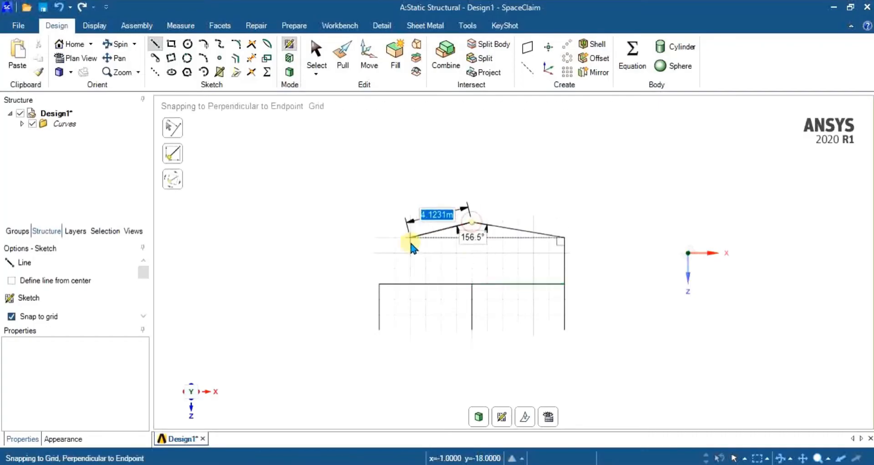
{"action": "left_click", "coordinate": [379, 237]}
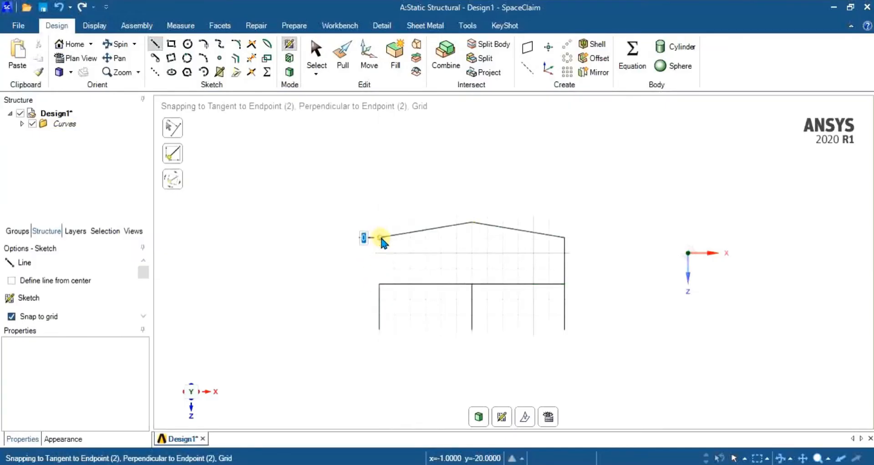
{"action": "left_click", "coordinate": [379, 284]}
Draw the upper middle column from the roof ridge down to the floor beam's midpoint and end the line chain.
{"action": "left_click", "coordinate": [472, 223]}
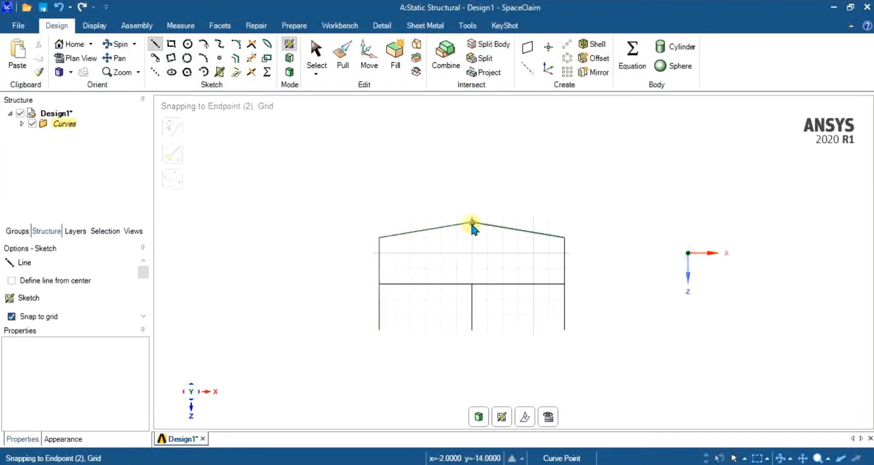
{"action": "left_click", "coordinate": [472, 284]}
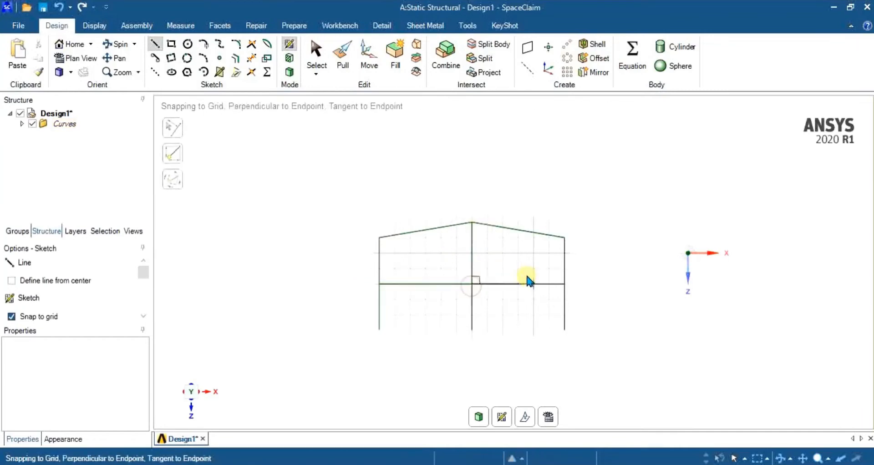
{"action": "scroll", "coordinate": [508, 293], "scroll_direction": "up", "scroll_amount": 2}
{"action": "scroll", "coordinate": [510, 293], "scroll_direction": "up", "scroll_amount": 2}
{"action": "key", "text": "Escape"}
{"action": "scroll", "coordinate": [511, 310], "scroll_direction": "down", "scroll_amount": 2}
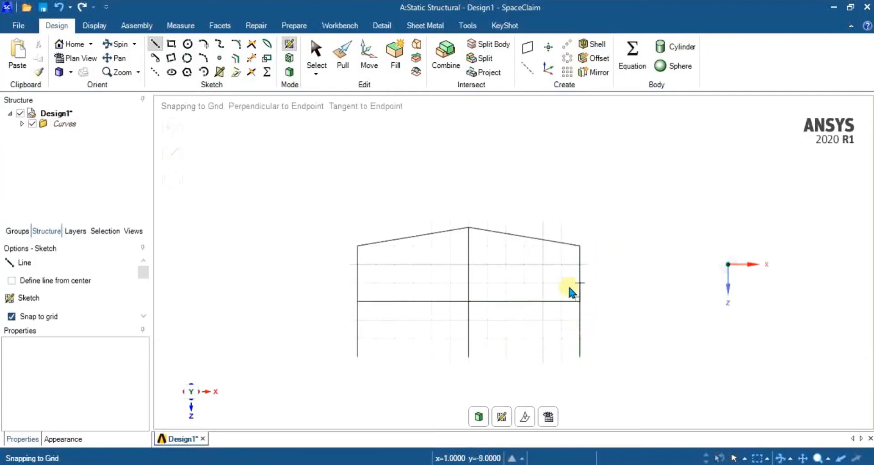
{"action": "scroll", "coordinate": [531, 331], "scroll_direction": "up", "scroll_amount": 1}
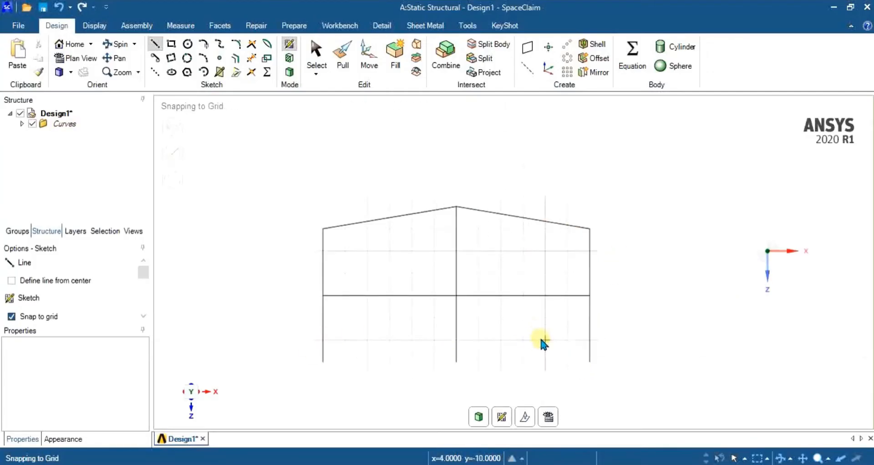
{"action": "scroll", "coordinate": [530, 327], "scroll_direction": "down", "scroll_amount": 2}
{"action": "scroll", "coordinate": [532, 311], "scroll_direction": "up", "scroll_amount": 1}
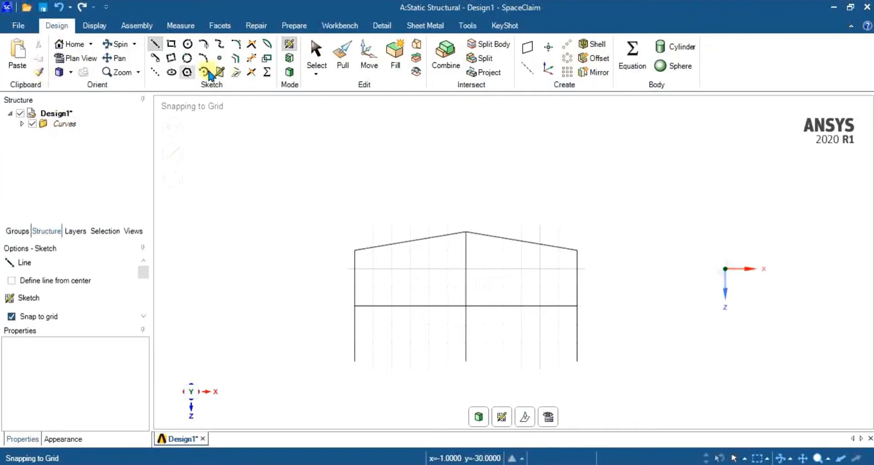
Switch from sketching to 3D mode and create a plane on the upper-storey surface of the frame.
{"action": "left_click", "coordinate": [289, 73]}
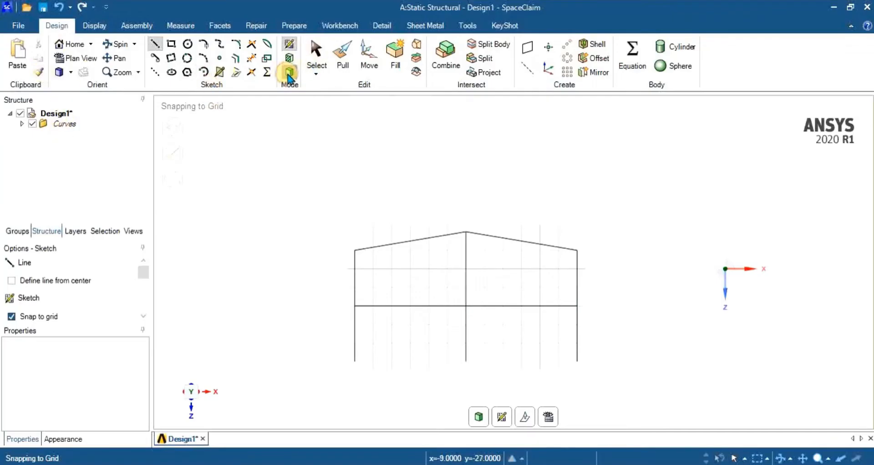
{"action": "left_click", "coordinate": [368, 59]}
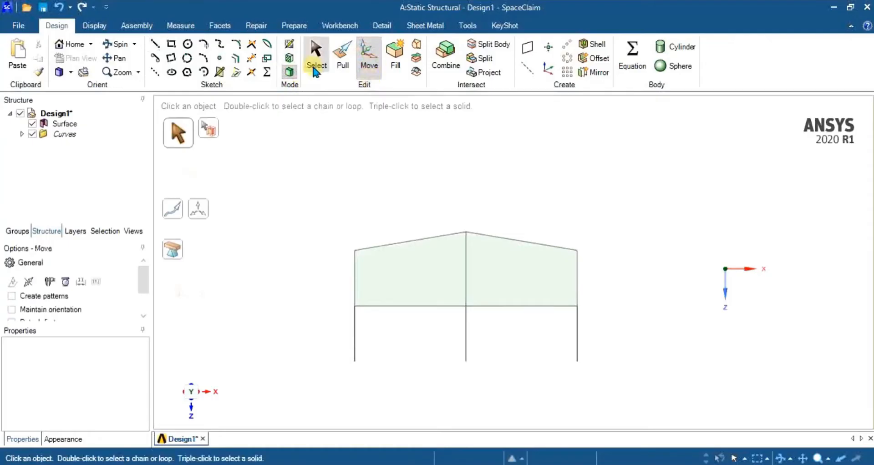
{"action": "left_click", "coordinate": [69, 124]}
{"action": "scroll", "coordinate": [435, 296], "scroll_direction": "down", "scroll_amount": 1}
{"action": "scroll", "coordinate": [445, 276], "scroll_direction": "up", "scroll_amount": 1}
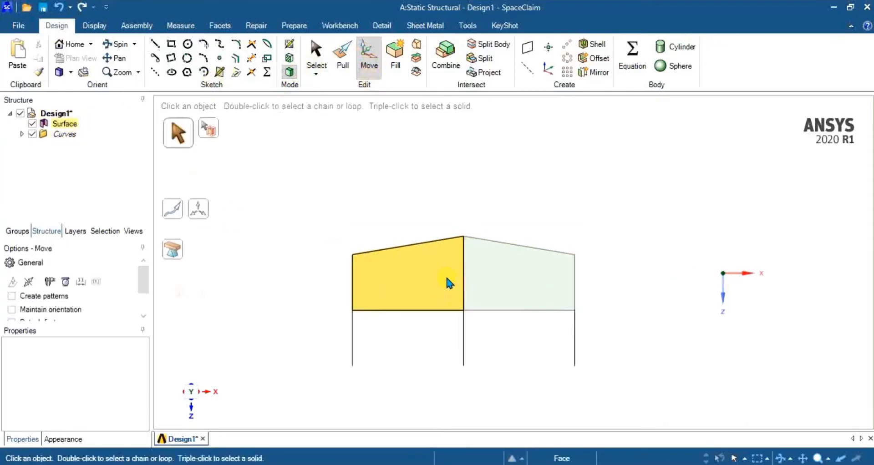
{"action": "left_click", "coordinate": [528, 45]}
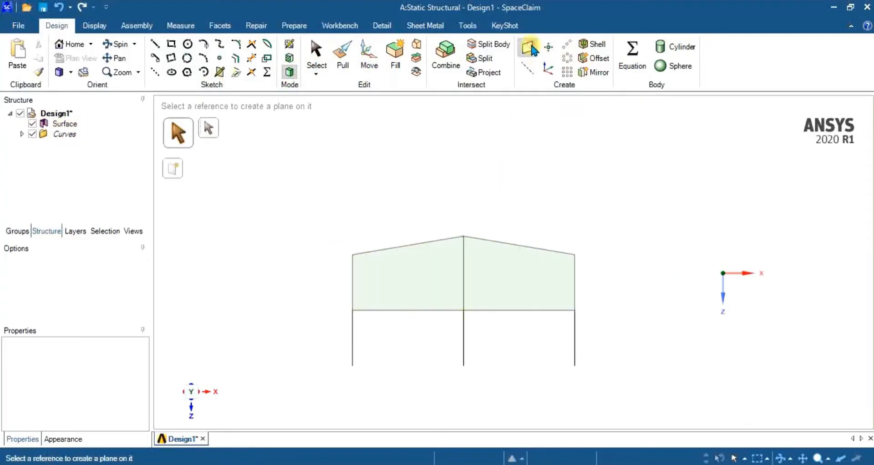
{"action": "left_click", "coordinate": [503, 269]}
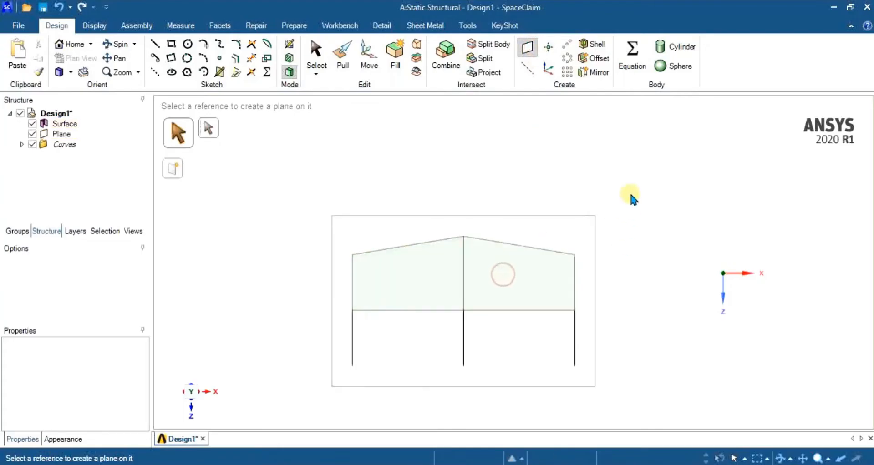
Move the reference plane 3 m away from the frame along its normal direction.
{"action": "middle_click_drag", "start_coordinate": [629, 190], "coordinate": [527, 297]}
{"action": "left_click", "coordinate": [368, 57]}
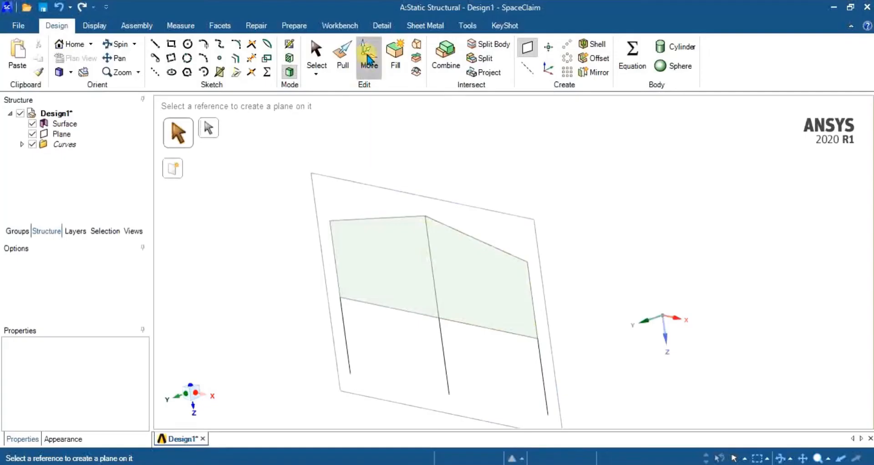
{"action": "left_click", "coordinate": [497, 212]}
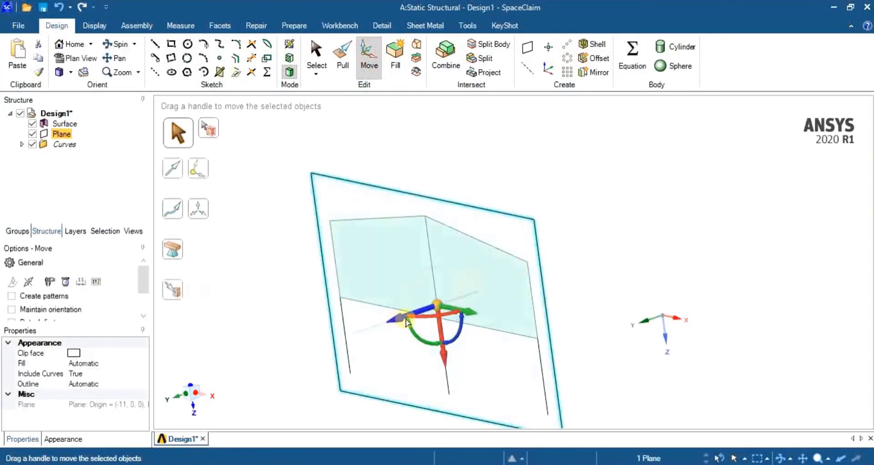
{"action": "left_click_drag", "start_coordinate": [407, 322], "coordinate": [468, 284]}
{"action": "type", "text": "3.6609m"}
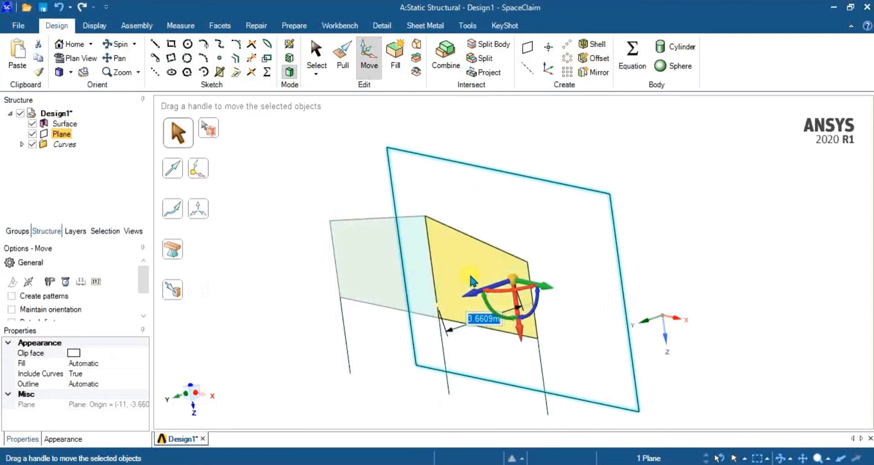
{"action": "key", "text": "Return"}
{"action": "middle_click_drag", "start_coordinate": [625, 286], "coordinate": [536, 263]}
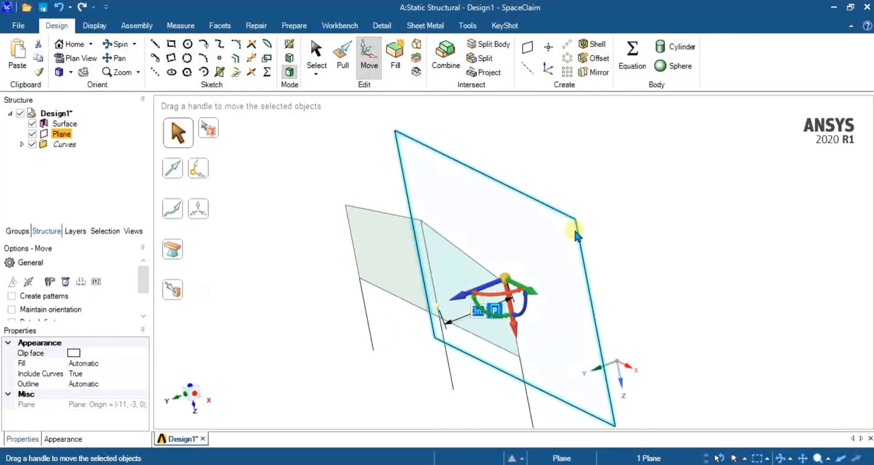
{"action": "key", "text": "Escape"}
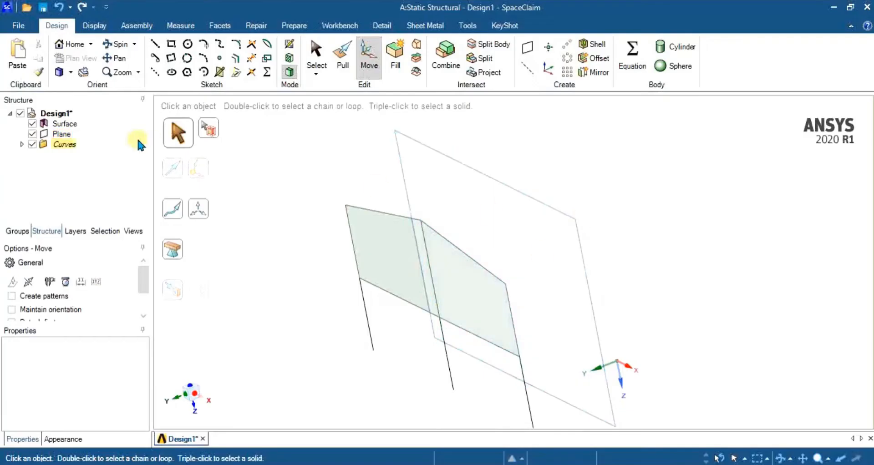
Reopen the frame surface's sketch for editing and mirror all of its lines across the offset plane.
{"action": "right_click", "coordinate": [54, 125]}
{"action": "left_click", "coordinate": [79, 162]}
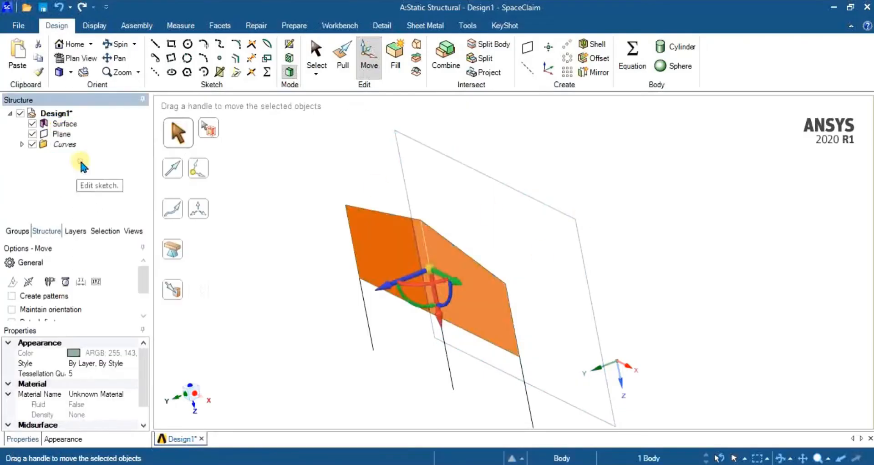
{"action": "left_click", "coordinate": [594, 72]}
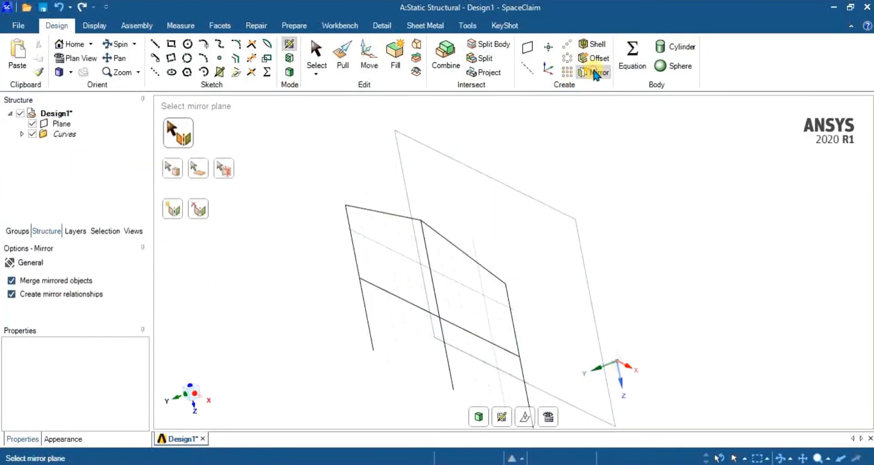
{"action": "left_click", "coordinate": [317, 59]}
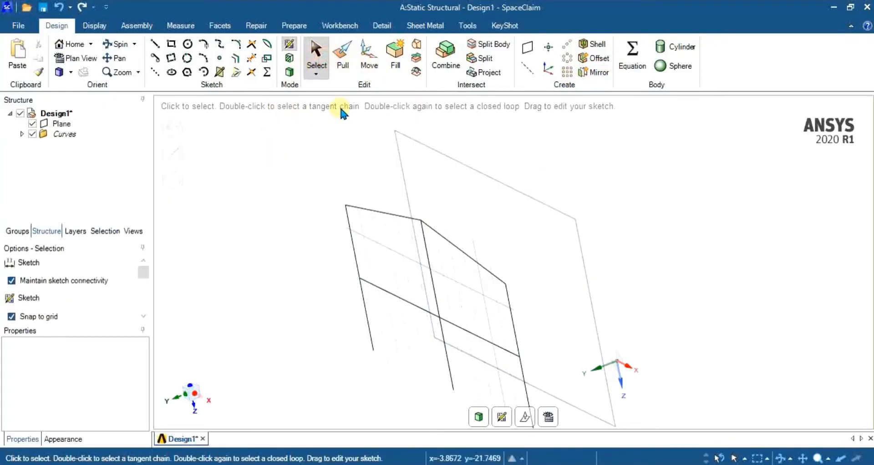
{"action": "left_click", "coordinate": [595, 73]}
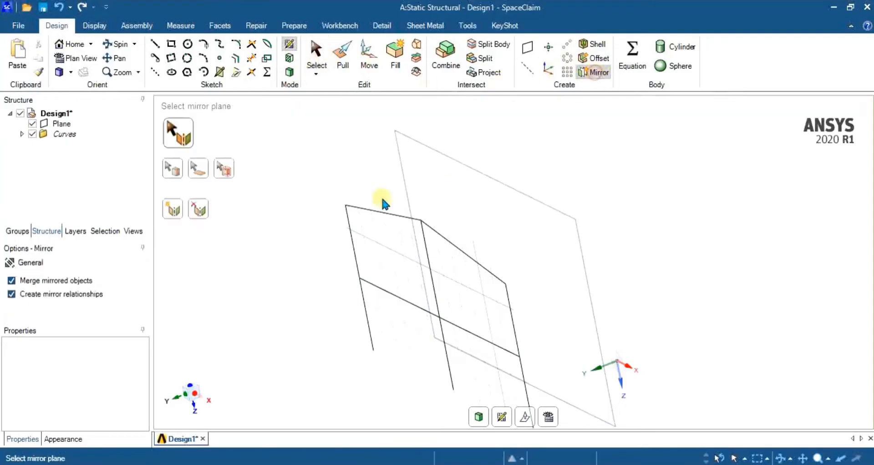
{"action": "left_click", "coordinate": [177, 172]}
{"action": "mouse_move", "coordinate": [304, 174]}
{"action": "left_mouse_down"}
{"action": "mouse_move", "coordinate": [378, 320]}
{"action": "mouse_move", "coordinate": [489, 412]}
{"action": "mouse_move", "coordinate": [587, 460]}
{"action": "left_mouse_up"}
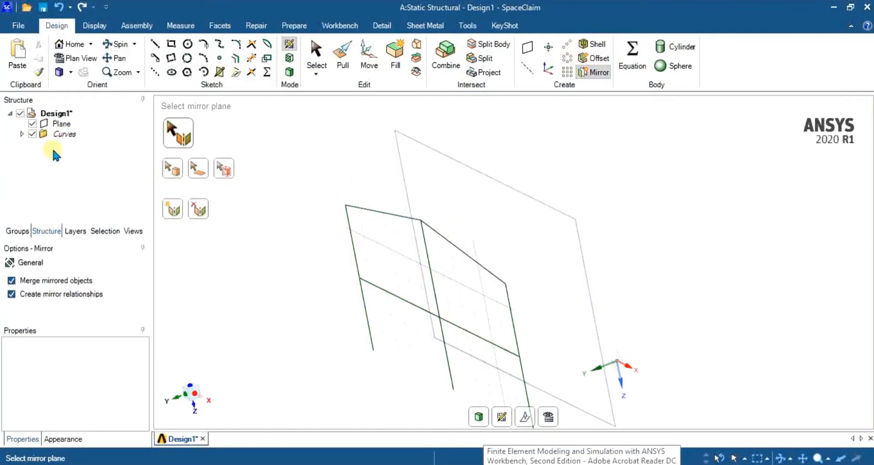
{"action": "left_click", "coordinate": [54, 126]}
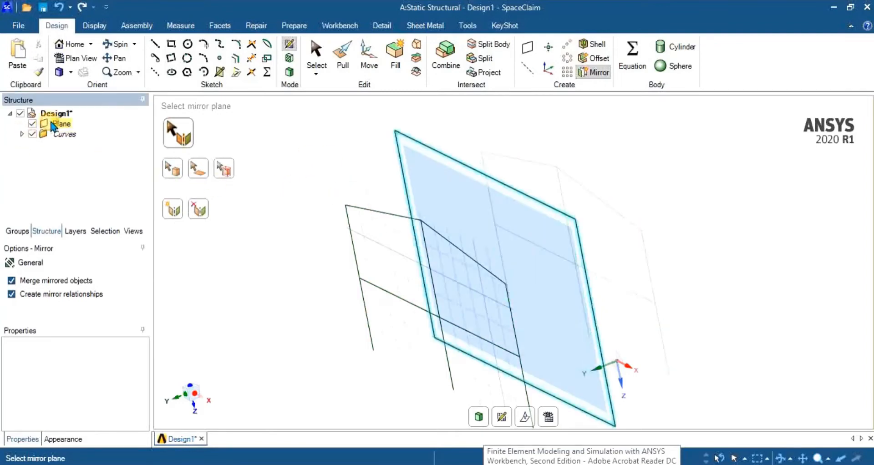
{"action": "middle_click_drag", "start_coordinate": [698, 220], "coordinate": [707, 245]}
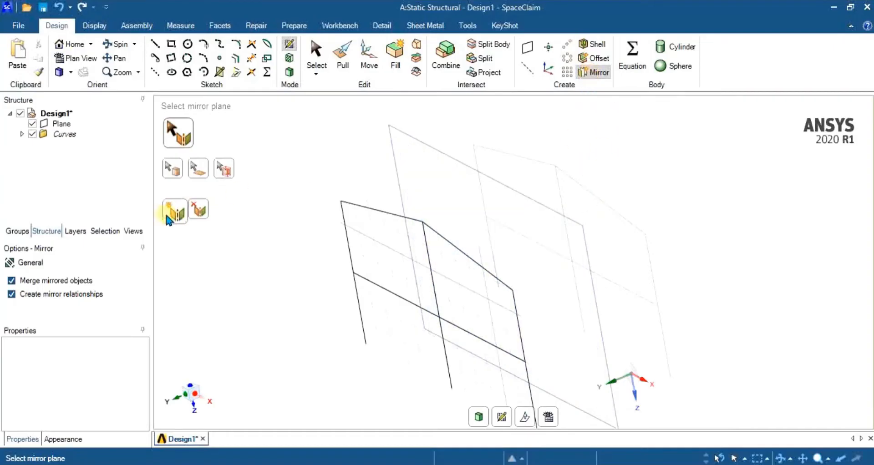
{"action": "left_click", "coordinate": [198, 213]}
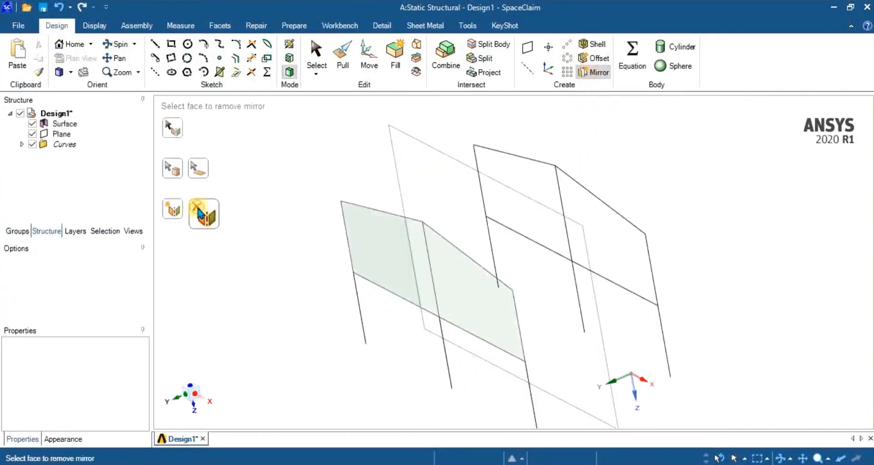
Draw lines joining the front and rear frames at the left eave, the left floor corner and the middle column's floor level.
{"action": "mouse_move", "coordinate": [359, 298]}
{"action": "middle_mouse_down"}
{"action": "mouse_move", "coordinate": [441, 300]}
{"action": "mouse_move", "coordinate": [384, 289]}
{"action": "middle_mouse_up"}
{"action": "scroll", "coordinate": [548, 286], "scroll_direction": "down", "scroll_amount": 1}
{"action": "scroll", "coordinate": [582, 250], "scroll_direction": "up", "scroll_amount": 2}
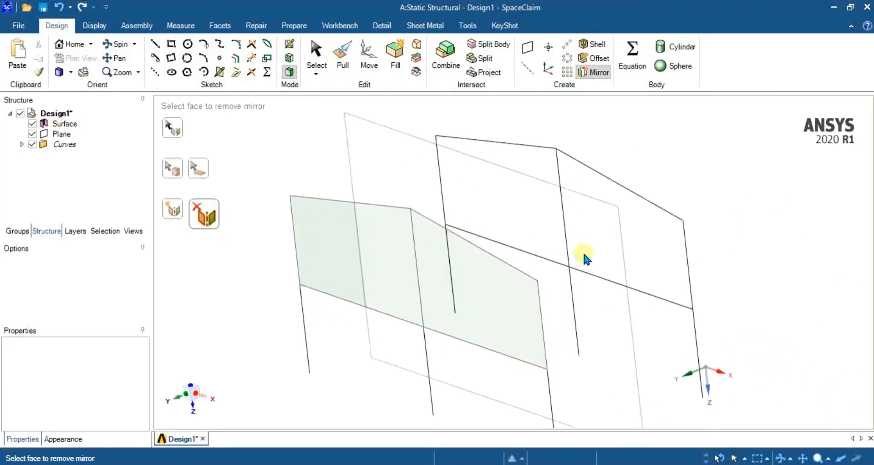
{"action": "scroll", "coordinate": [543, 260], "scroll_direction": "down", "scroll_amount": 2}
{"action": "scroll", "coordinate": [529, 206], "scroll_direction": "up", "scroll_amount": 1}
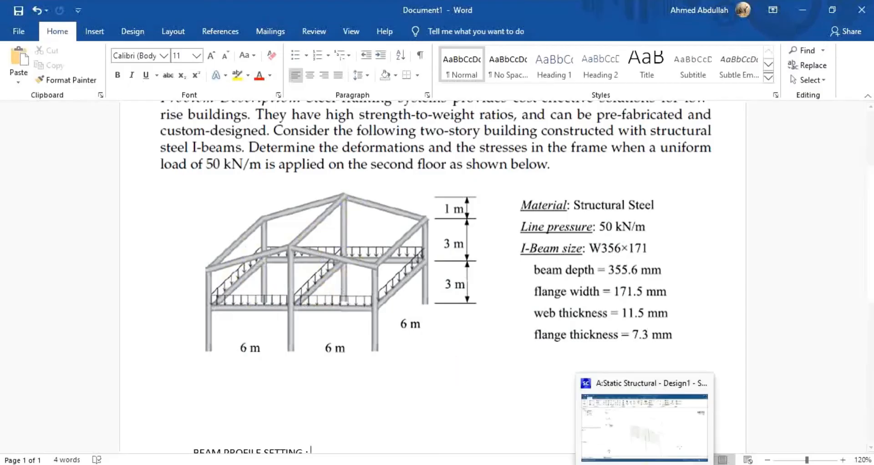
{"action": "left_click", "coordinate": [644, 463]}
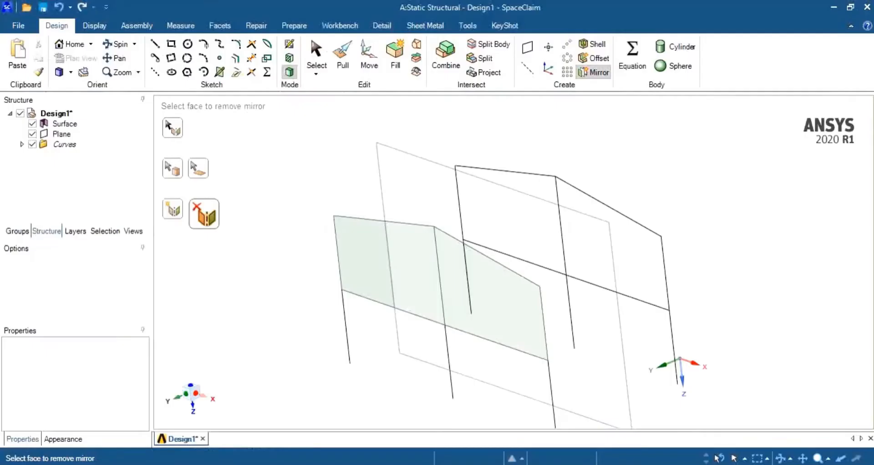
{"action": "left_click", "coordinate": [157, 45]}
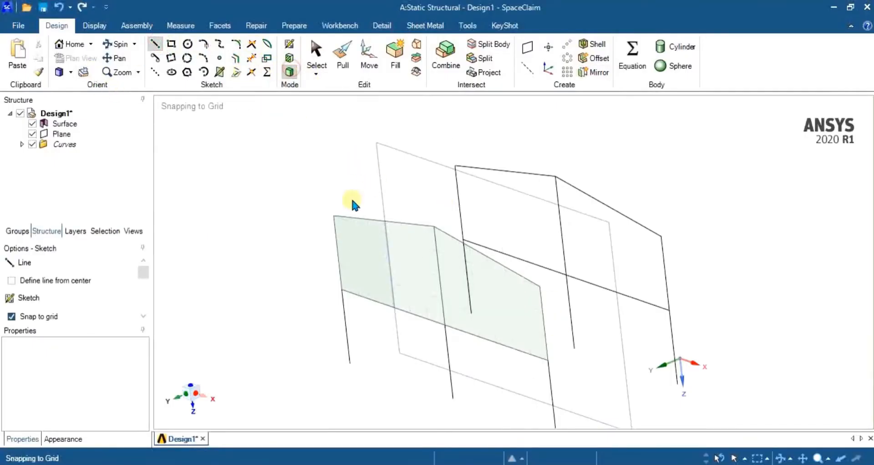
{"action": "left_click", "coordinate": [333, 216]}
{"action": "left_click", "coordinate": [455, 166]}
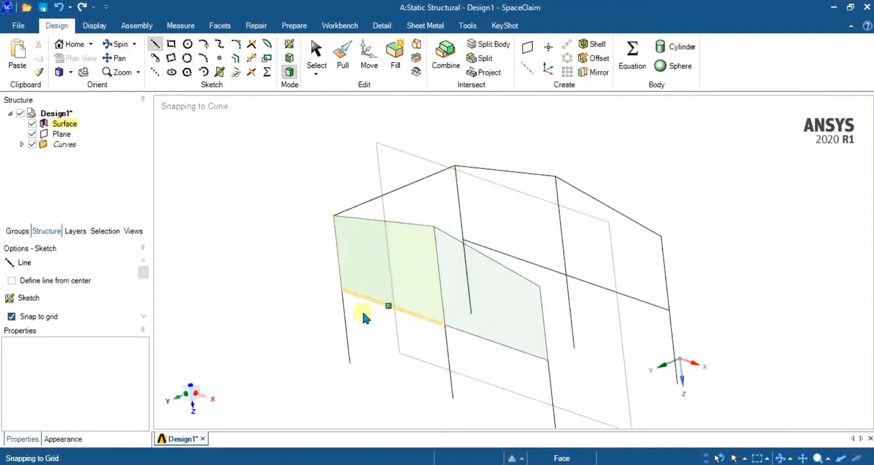
{"action": "left_click", "coordinate": [342, 290]}
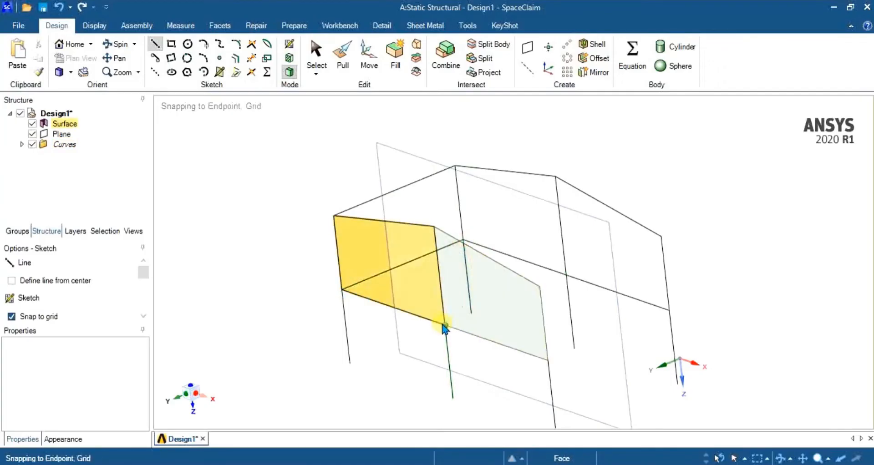
{"action": "left_click", "coordinate": [566, 276]}
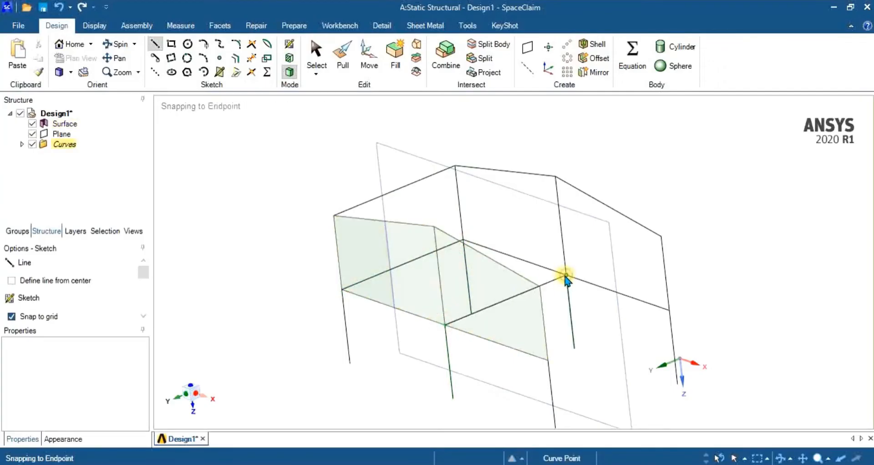
Draw lines joining the front and rear frames at the roof ridge, the right floor corner and the right eave.
{"action": "left_click", "coordinate": [435, 226]}
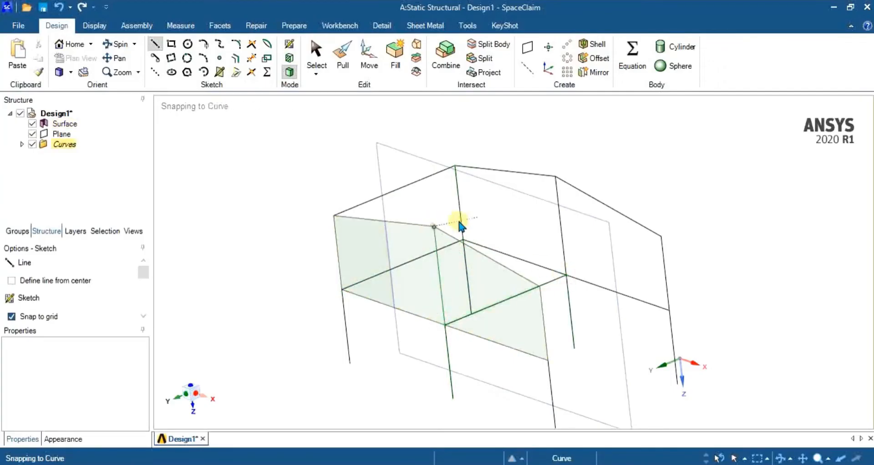
{"action": "left_click", "coordinate": [554, 177]}
{"action": "left_click", "coordinate": [549, 359]}
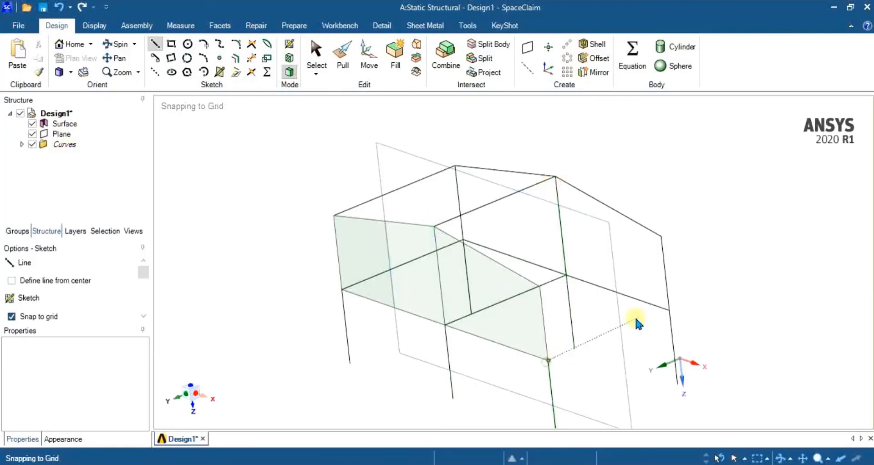
{"action": "left_click", "coordinate": [669, 309]}
{"action": "left_click", "coordinate": [539, 287]}
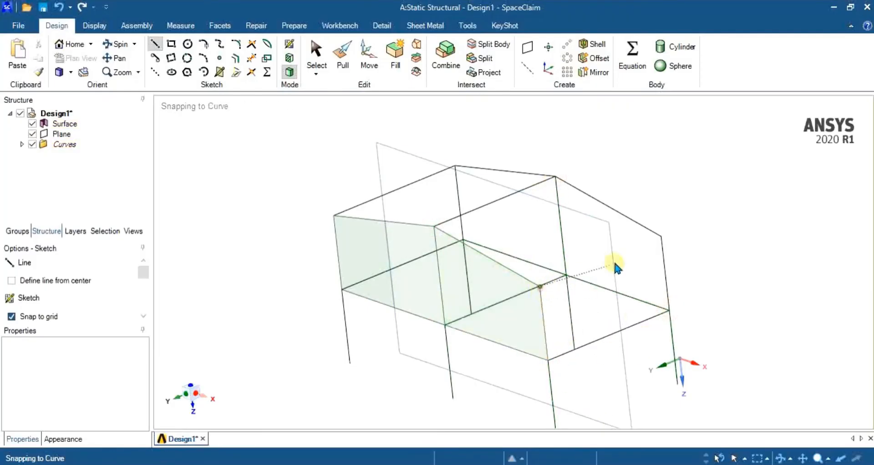
{"action": "left_click", "coordinate": [660, 238]}
Reopen the upper-storey surface's sketch for editing so that its edges are separate lines.
{"action": "mouse_move", "coordinate": [659, 232]}
{"action": "middle_mouse_down"}
{"action": "mouse_move", "coordinate": [630, 302]}
{"action": "mouse_move", "coordinate": [626, 295]}
{"action": "mouse_move", "coordinate": [695, 358]}
{"action": "middle_mouse_up"}
{"action": "middle_click_drag", "start_coordinate": [612, 298], "coordinate": [532, 343]}
{"action": "scroll", "coordinate": [610, 370], "scroll_direction": "up", "scroll_amount": 2}
{"action": "middle_click_drag", "start_coordinate": [612, 375], "coordinate": [630, 288]}
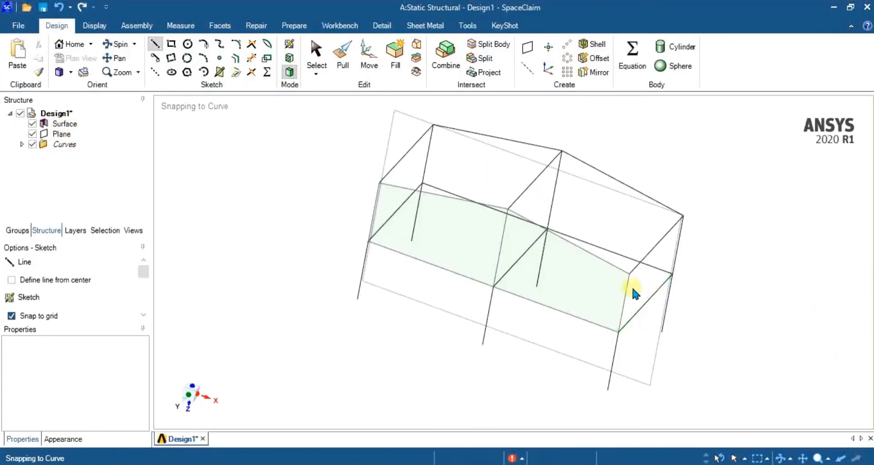
{"action": "left_click", "coordinate": [560, 296]}
{"action": "middle_click_drag", "start_coordinate": [559, 296], "coordinate": [585, 286]}
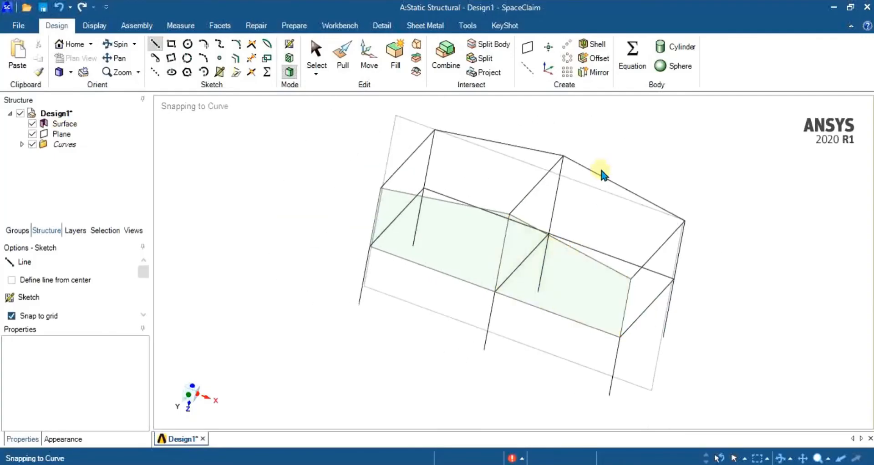
{"action": "left_click", "coordinate": [69, 126]}
{"action": "right_click", "coordinate": [70, 128]}
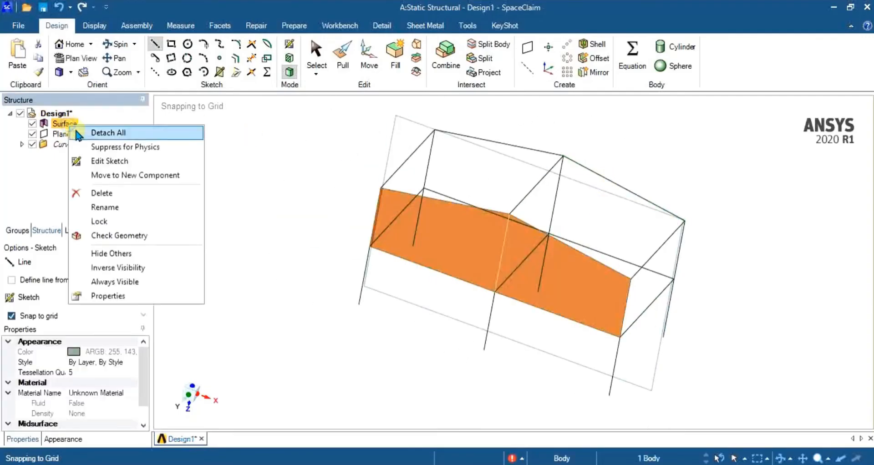
{"action": "left_click", "coordinate": [87, 156]}
{"action": "left_click", "coordinate": [370, 246]}
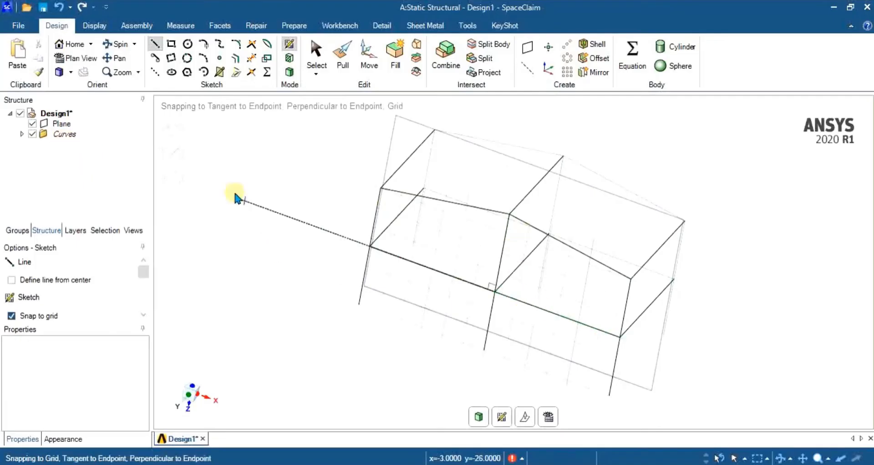
Select every line of the building frame and create beams from them using the standard I-section profile.
{"action": "left_click", "coordinate": [22, 134]}
{"action": "left_click", "coordinate": [64, 145]}
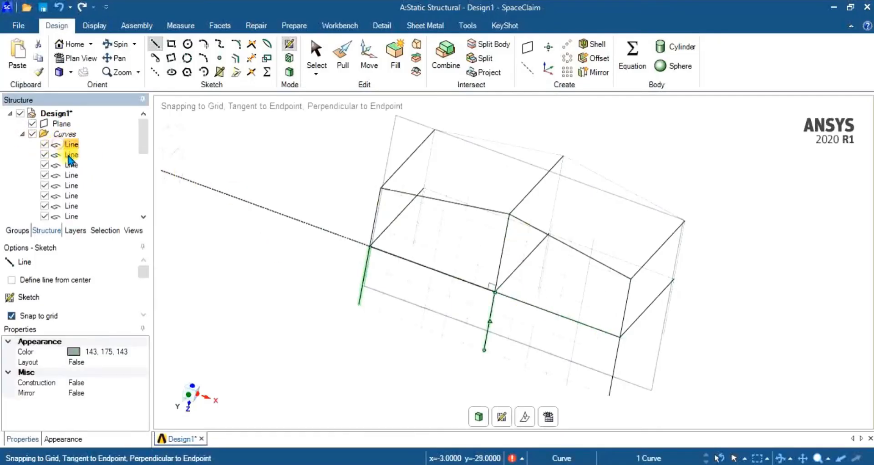
{"action": "left_click", "coordinate": [67, 155], "text": "ctrl"}
{"action": "left_click", "coordinate": [67, 166], "text": "ctrl"}
{"action": "left_click", "coordinate": [68, 175], "text": "ctrl"}
{"action": "left_click", "coordinate": [70, 185], "text": "ctrl"}
{"action": "left_click", "coordinate": [71, 195], "text": "ctrl"}
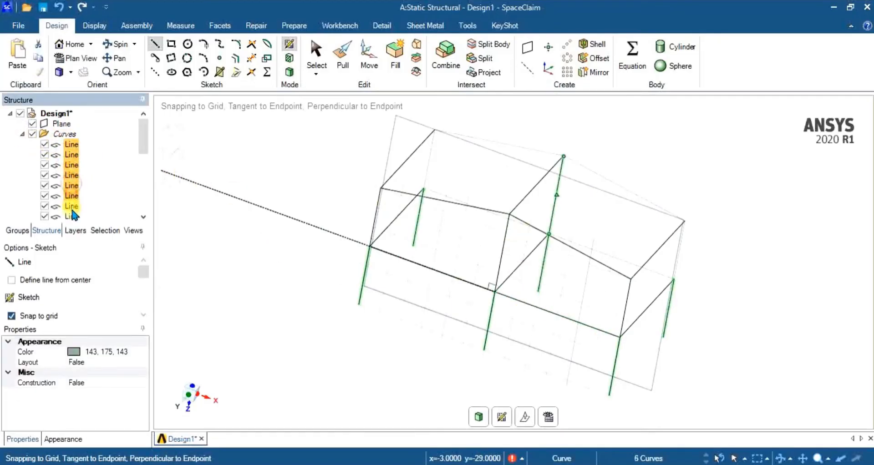
{"action": "left_click", "coordinate": [71, 206], "text": "ctrl"}
{"action": "left_click_drag", "start_coordinate": [144, 127], "coordinate": [144, 149]}
{"action": "left_click", "coordinate": [72, 145], "text": "ctrl"}
{"action": "left_click", "coordinate": [71, 155], "text": "ctrl"}
{"action": "left_click", "coordinate": [72, 164], "text": "ctrl"}
{"action": "left_click", "coordinate": [72, 175], "text": "ctrl"}
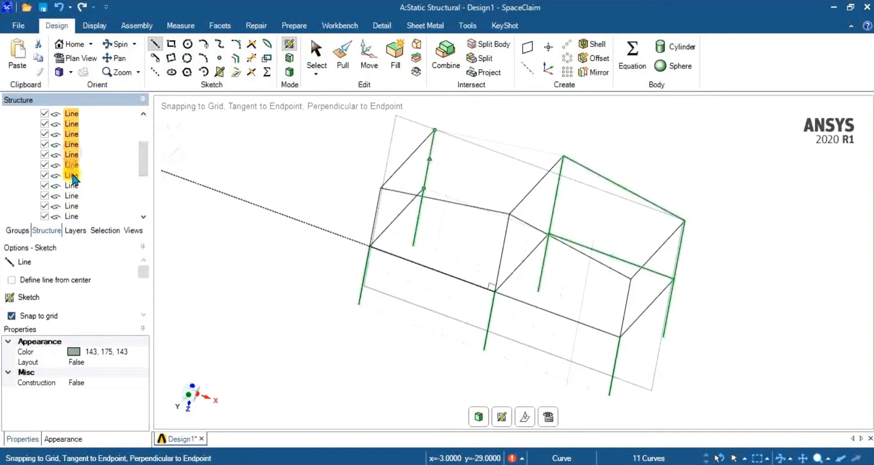
{"action": "left_click", "coordinate": [71, 185], "text": "ctrl"}
{"action": "left_click", "coordinate": [71, 196], "text": "ctrl"}
{"action": "left_click", "coordinate": [72, 205], "text": "ctrl"}
{"action": "left_click", "coordinate": [73, 217], "text": "ctrl"}
{"action": "left_click_drag", "start_coordinate": [143, 152], "coordinate": [144, 196]}
{"action": "left_click", "coordinate": [72, 114], "text": "ctrl"}
{"action": "left_click", "coordinate": [73, 124], "text": "ctrl"}
{"action": "left_click", "coordinate": [72, 165], "text": "ctrl"}
{"action": "left_click", "coordinate": [72, 175], "text": "ctrl"}
{"action": "left_click", "coordinate": [72, 185], "text": "ctrl"}
{"action": "left_click", "coordinate": [71, 196], "text": "ctrl"}
{"action": "left_click", "coordinate": [71, 205], "text": "ctrl"}
{"action": "left_click", "coordinate": [73, 216], "text": "ctrl"}
{"action": "left_click", "coordinate": [72, 216], "text": "ctrl"}
{"action": "left_click", "coordinate": [72, 206], "text": "ctrl"}
{"action": "left_click", "coordinate": [72, 216], "text": "ctrl"}
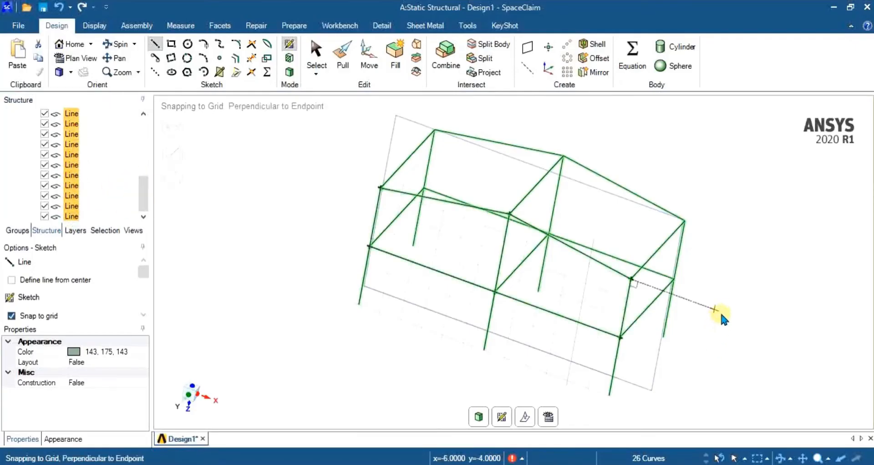
{"action": "mouse_move", "coordinate": [719, 310]}
{"action": "middle_mouse_down"}
{"action": "mouse_move", "coordinate": [725, 292]}
{"action": "mouse_move", "coordinate": [706, 279]}
{"action": "mouse_move", "coordinate": [698, 286]}
{"action": "middle_mouse_up"}
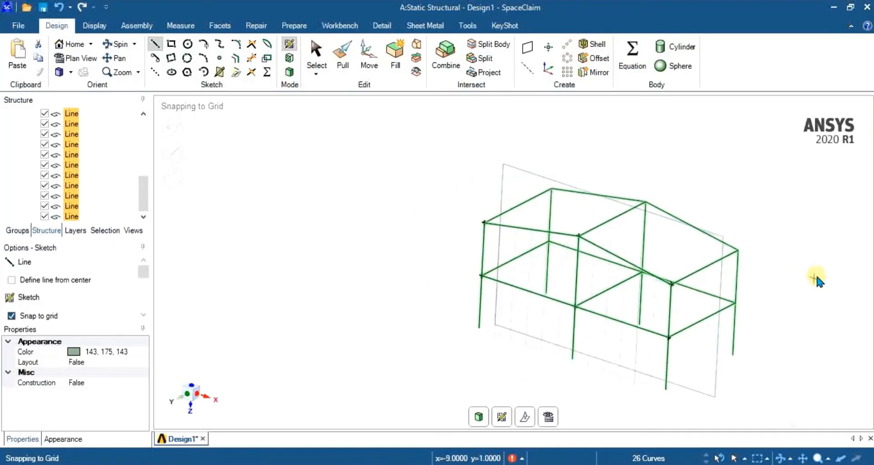
{"action": "scroll", "coordinate": [814, 272], "scroll_direction": "up", "scroll_amount": 2}
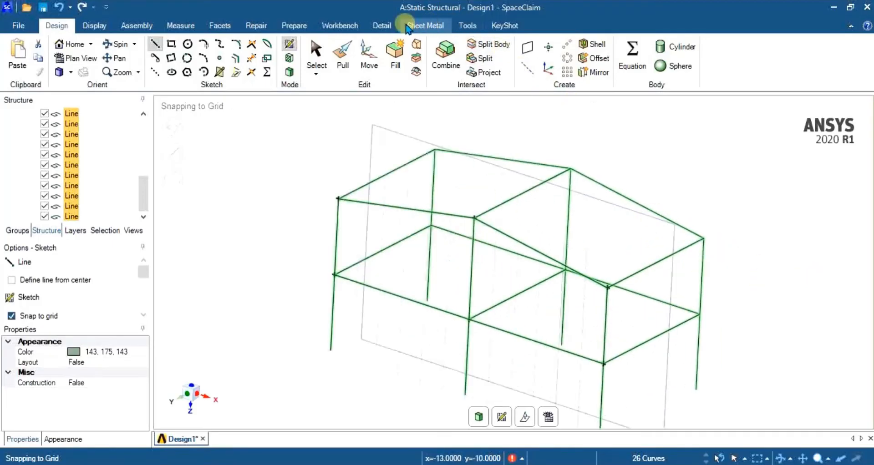
{"action": "left_click", "coordinate": [293, 26]}
{"action": "left_click", "coordinate": [462, 57]}
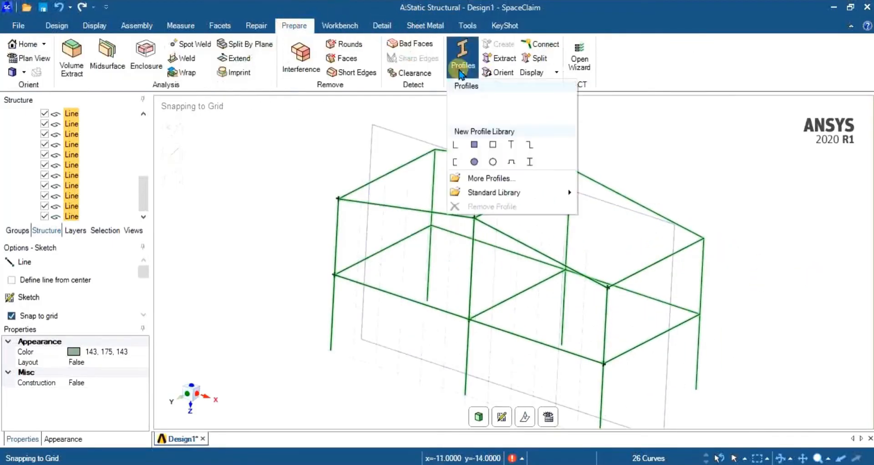
{"action": "left_click", "coordinate": [529, 161]}
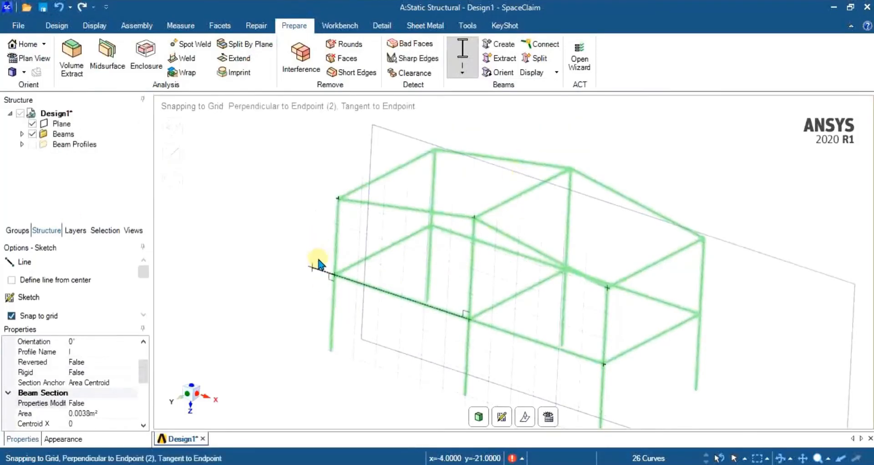
Open the frame's I beam profile for editing and look up the required I-beam section dimensions in the Word problem document.
{"action": "left_click", "coordinate": [22, 143]}
{"action": "right_click", "coordinate": [61, 153]}
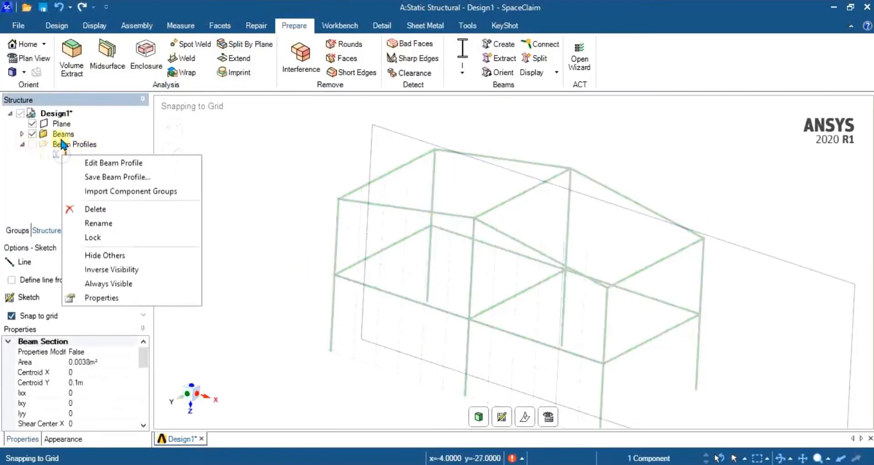
{"action": "left_click", "coordinate": [82, 163]}
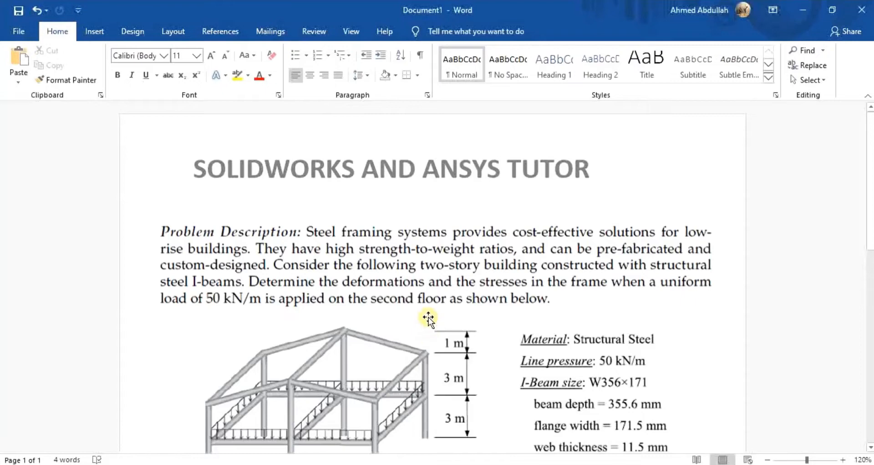
{"action": "scroll", "coordinate": [427, 318], "scroll_direction": "down", "scroll_amount": 10}
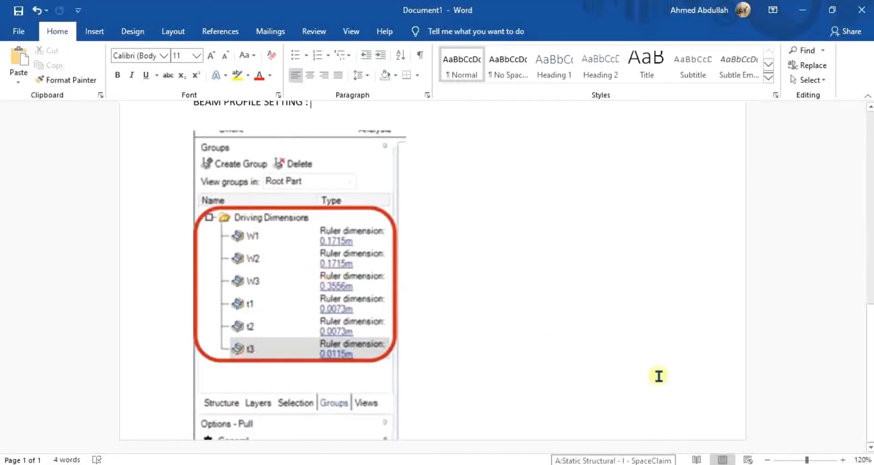
{"action": "scroll", "coordinate": [612, 302], "scroll_direction": "up", "scroll_amount": 5}
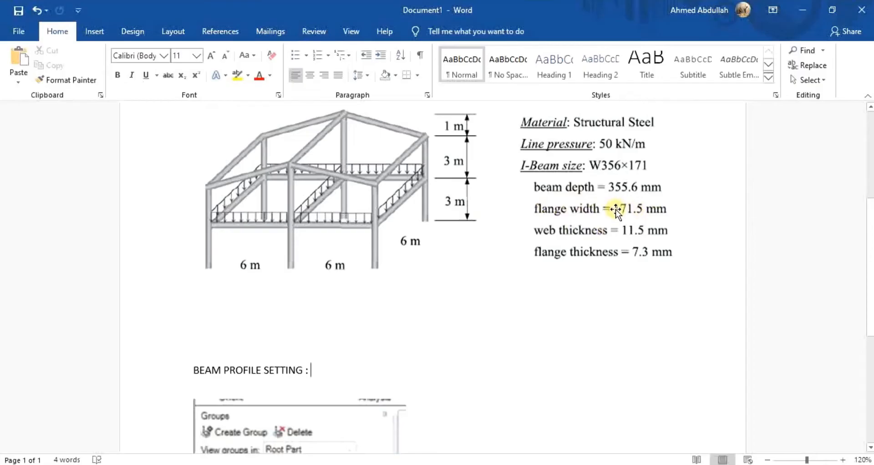
{"action": "scroll", "coordinate": [614, 233], "scroll_direction": "down", "scroll_amount": 5}
{"action": "left_click", "coordinate": [641, 464]}
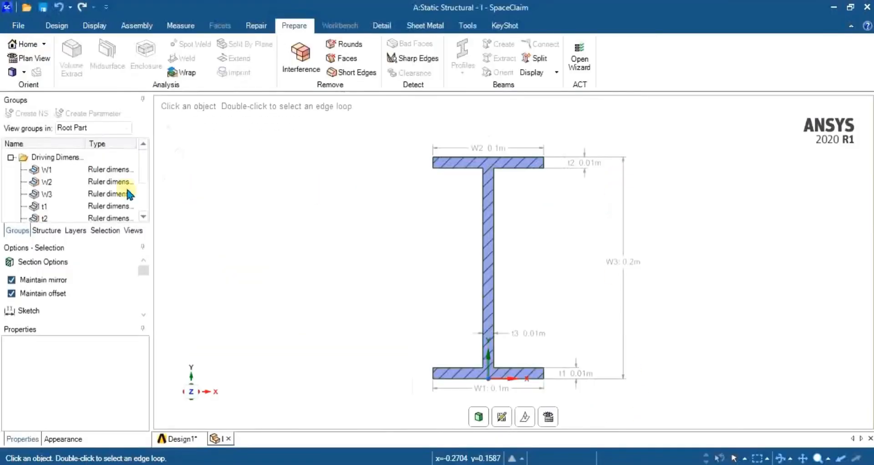
Set the I-profile's lower and upper flange widths, W1 and W2, to 0.1715 m each.
{"action": "left_click", "coordinate": [42, 173]}
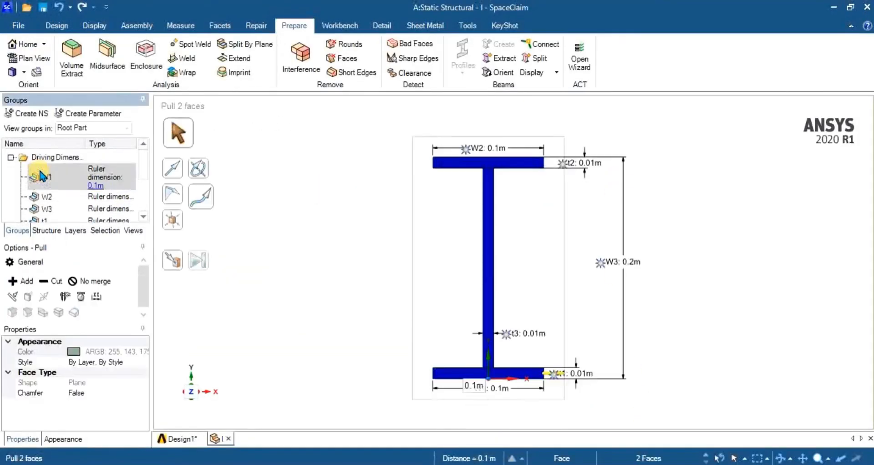
{"action": "left_click", "coordinate": [476, 387]}
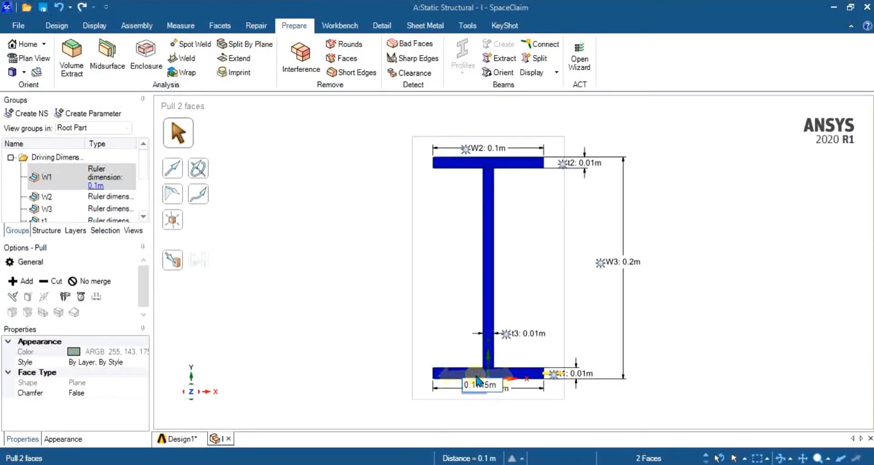
{"action": "key", "text": "Return"}
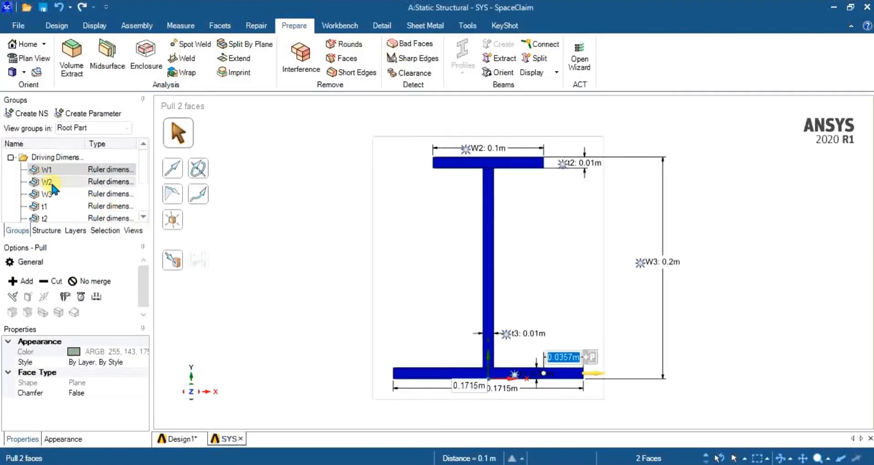
{"action": "left_click", "coordinate": [49, 182]}
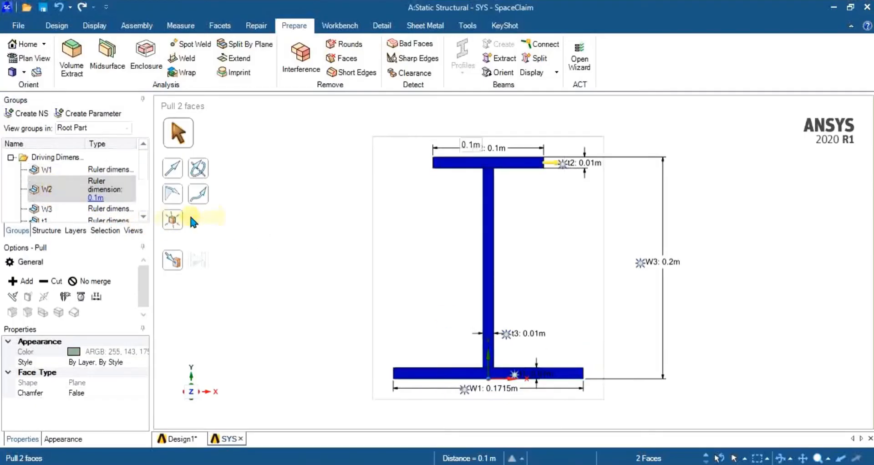
{"action": "left_click", "coordinate": [472, 144]}
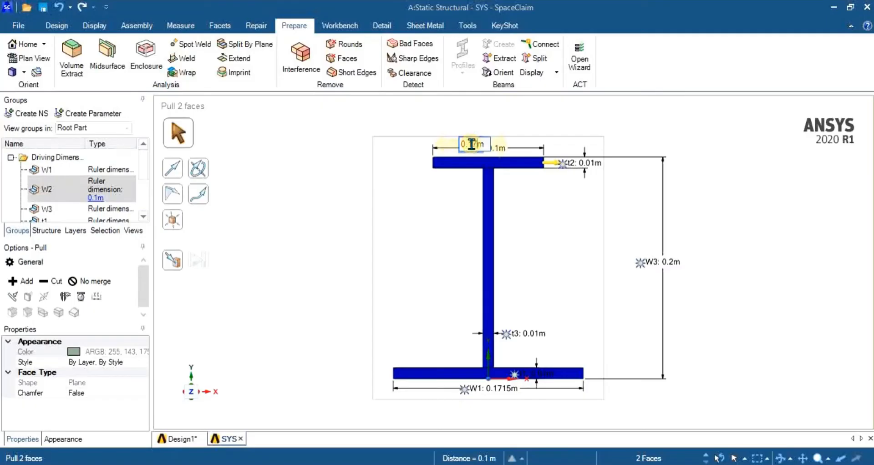
{"action": "type", "text": "715"}
{"action": "key", "text": "Return"}
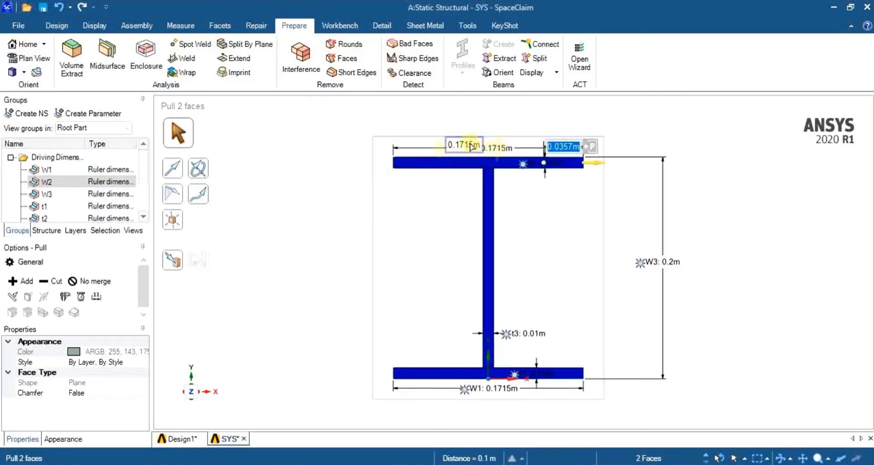
Set the I-profile's overall depth, W3, to 0.3556 m.
{"action": "left_click", "coordinate": [65, 194]}
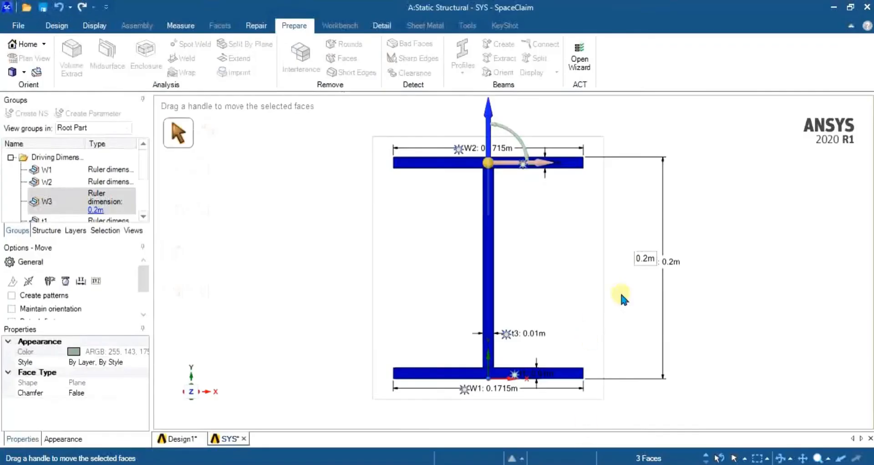
{"action": "left_click", "coordinate": [646, 255]}
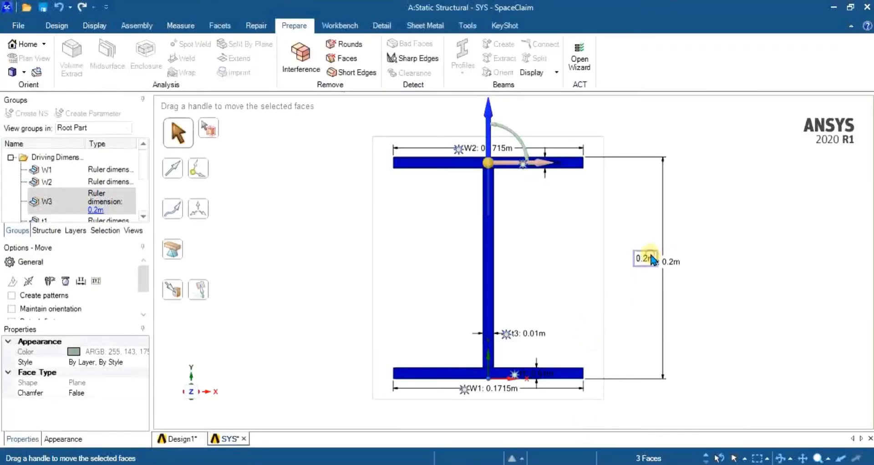
{"action": "key", "text": "BackSpace"}
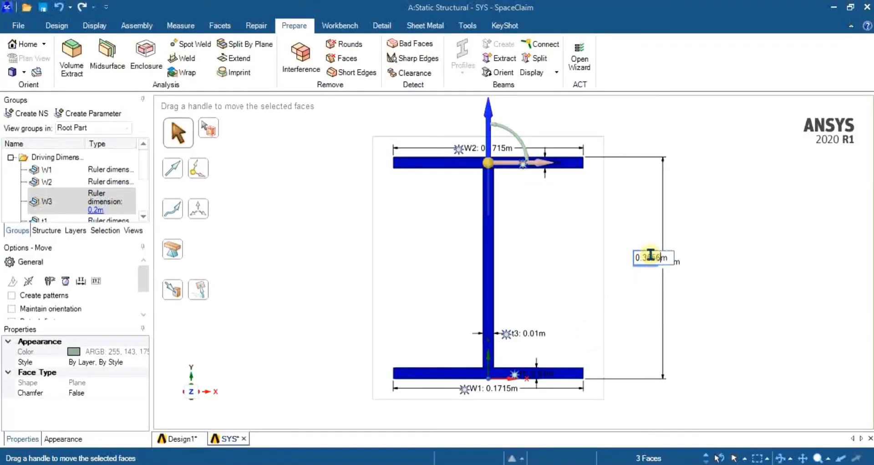
{"action": "key", "text": "Return"}
{"action": "scroll", "coordinate": [561, 223], "scroll_direction": "down", "scroll_amount": 3}
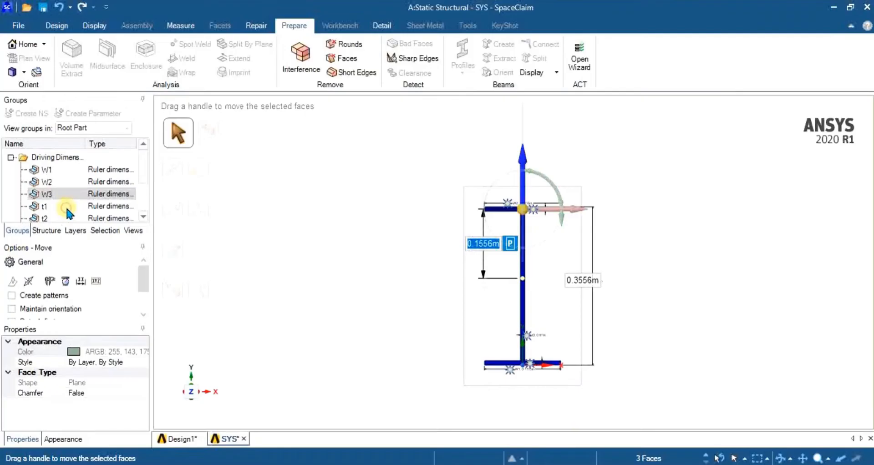
Set the I-profile's lower and upper flange thicknesses, t1 and t2, to 0.0073 m each.
{"action": "left_click", "coordinate": [40, 203]}
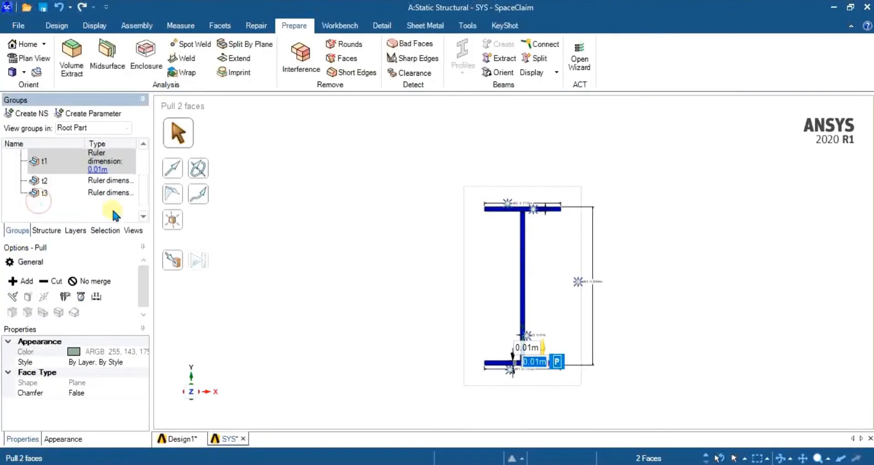
{"action": "type", "text": "0"}
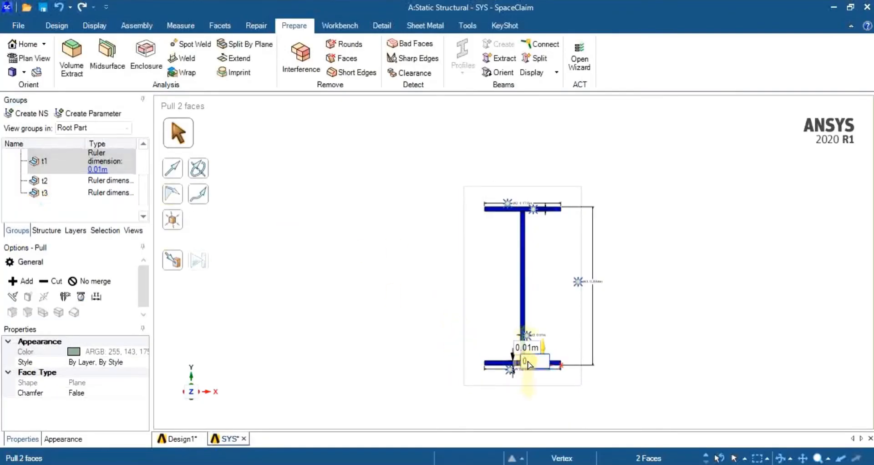
{"action": "type", "text": ".007"}
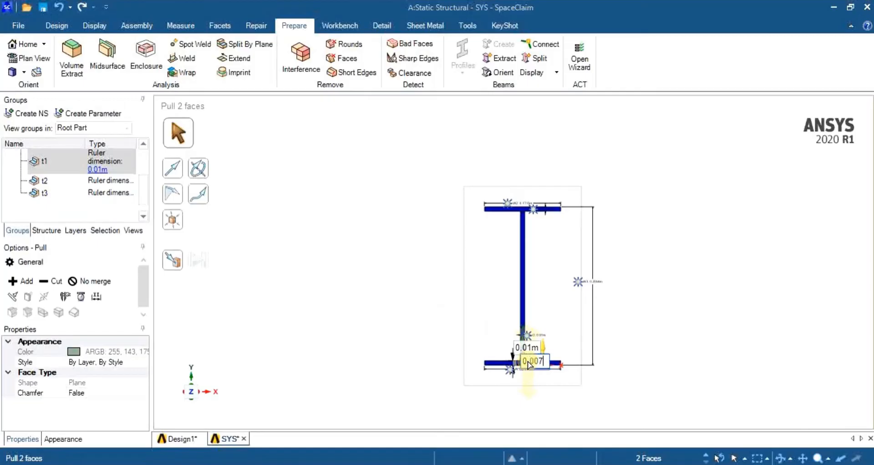
{"action": "type", "text": "3"}
{"action": "key", "text": "Return"}
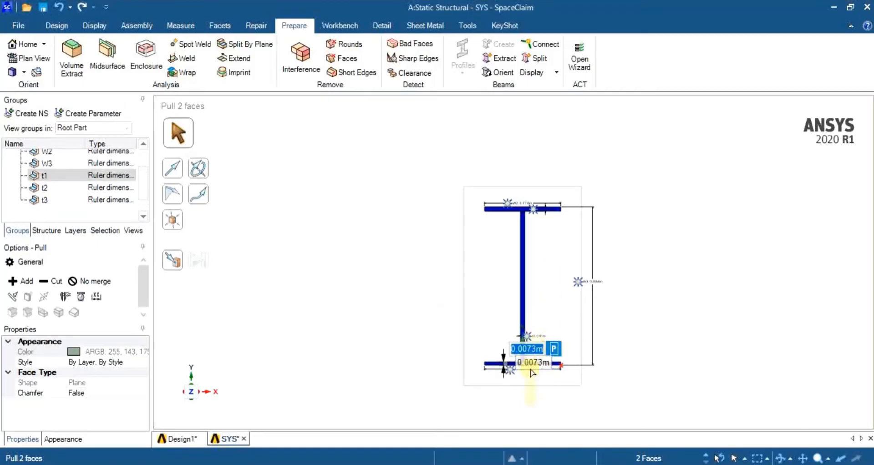
{"action": "left_click", "coordinate": [525, 348]}
{"action": "key", "text": "Return"}
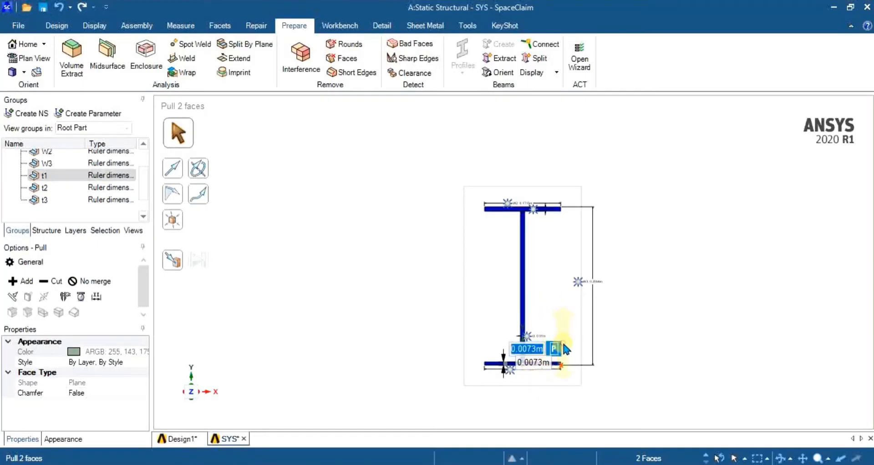
{"action": "left_click", "coordinate": [100, 189]}
{"action": "type", "text": "0.0073"}
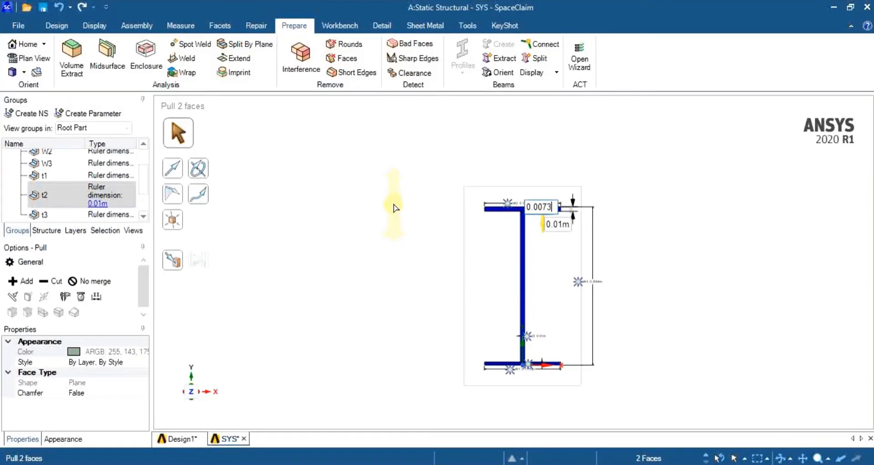
{"action": "key", "text": "Return"}
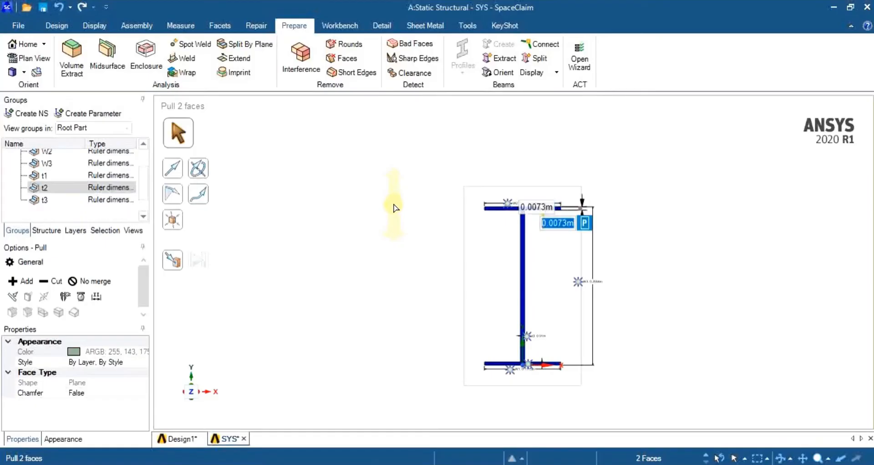
Set the I-profile's web thickness, t3, to 0.0115 m and clear the selection.
{"action": "left_click", "coordinate": [110, 198]}
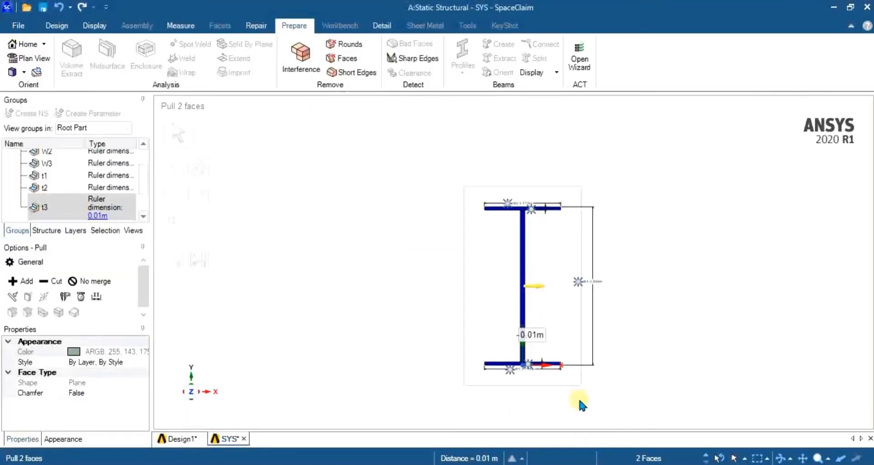
{"action": "left_click", "coordinate": [540, 334]}
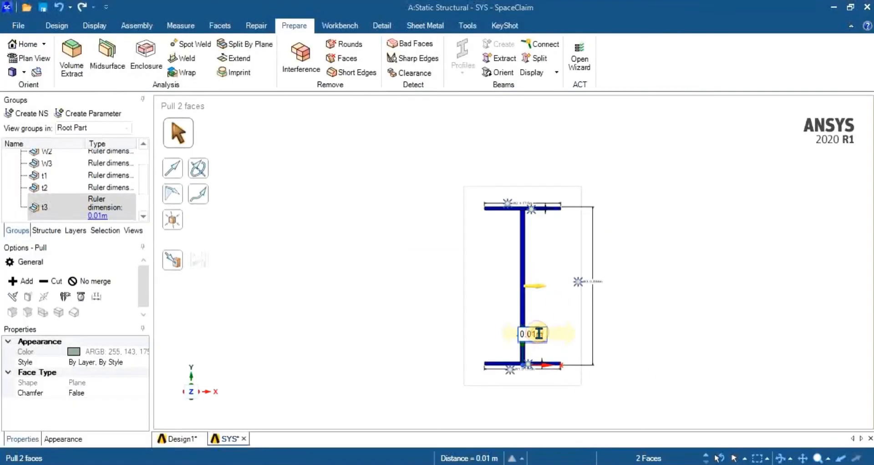
{"action": "key", "text": "Return"}
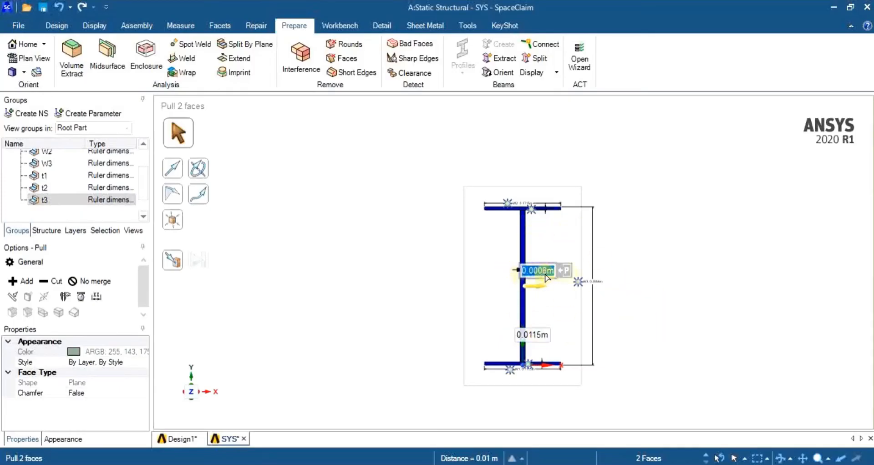
{"action": "left_click", "coordinate": [55, 199]}
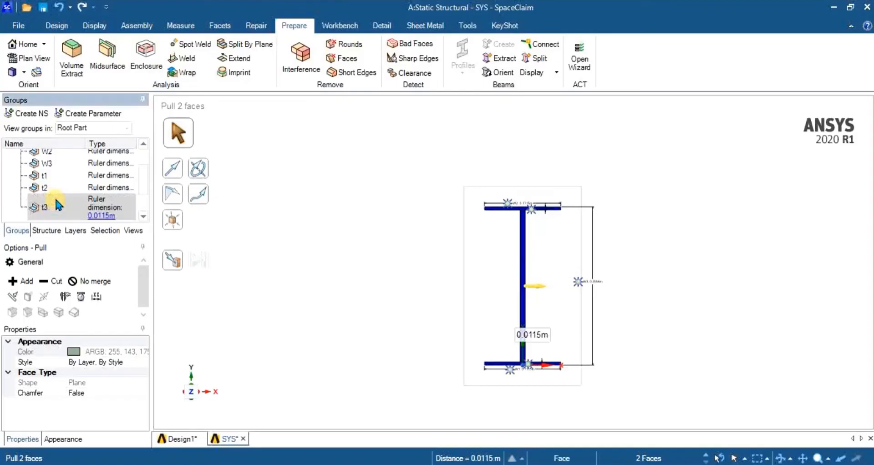
{"action": "left_click", "coordinate": [68, 211]}
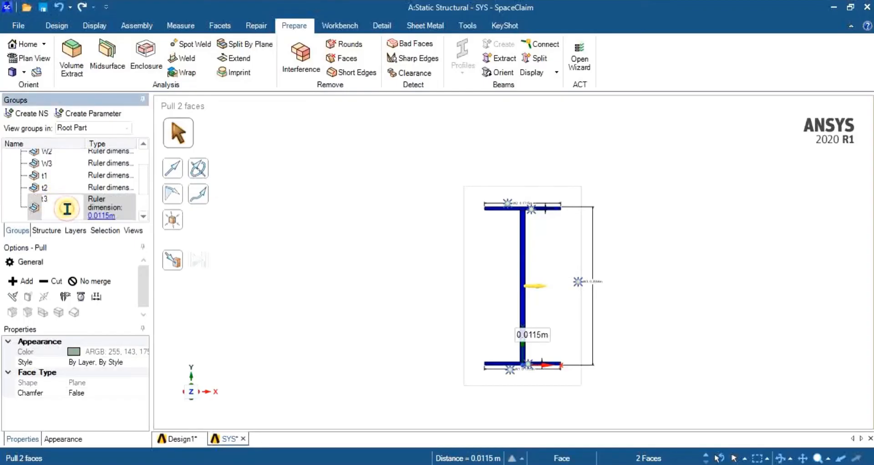
{"action": "left_click", "coordinate": [542, 346]}
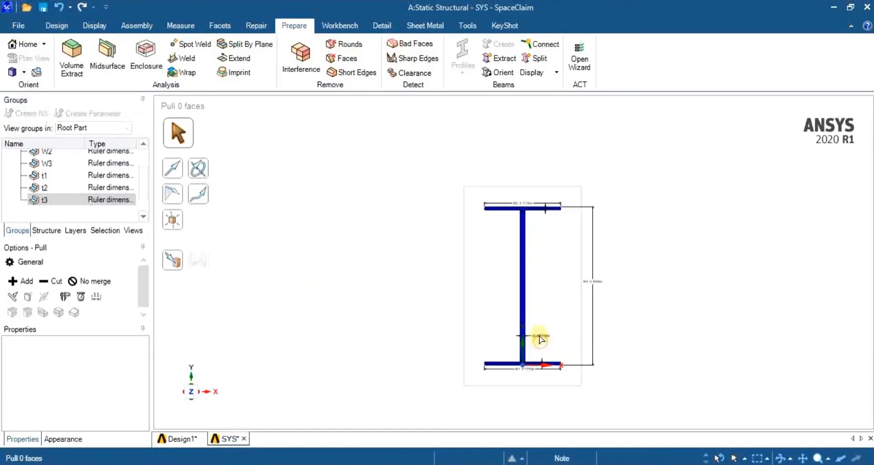
Examine the width, depth and thickness dimensions across the I-section, and return to the building frame in Design1.
{"action": "scroll", "coordinate": [543, 345], "scroll_direction": "up", "scroll_amount": 5}
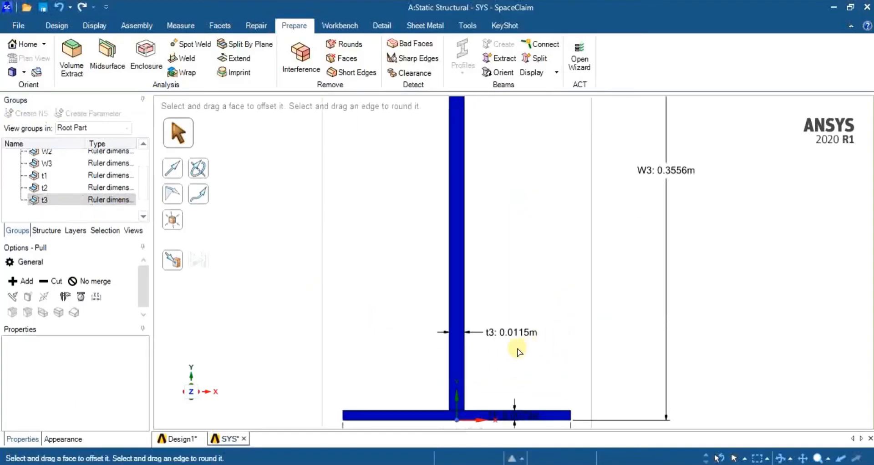
{"action": "scroll", "coordinate": [519, 352], "scroll_direction": "down", "scroll_amount": 5}
{"action": "scroll", "coordinate": [513, 259], "scroll_direction": "up", "scroll_amount": 3}
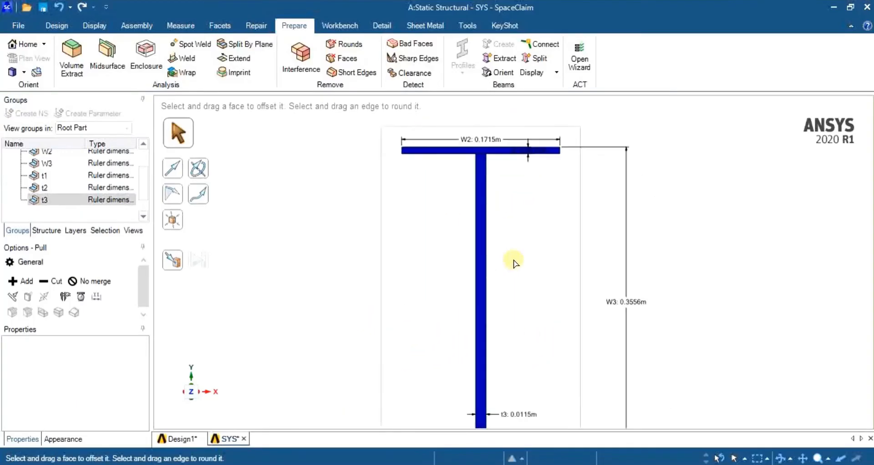
{"action": "scroll", "coordinate": [511, 355], "scroll_direction": "down", "scroll_amount": 3}
{"action": "scroll", "coordinate": [501, 359], "scroll_direction": "up", "scroll_amount": 5}
{"action": "scroll", "coordinate": [504, 376], "scroll_direction": "down", "scroll_amount": 2}
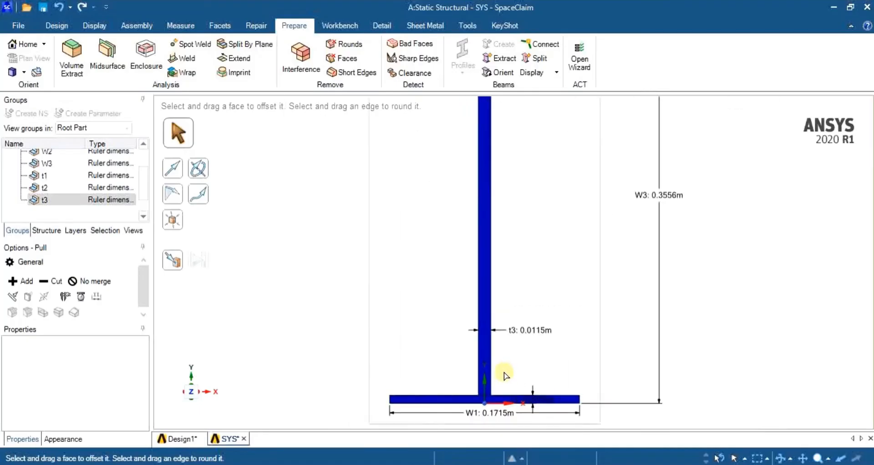
{"action": "scroll", "coordinate": [532, 355], "scroll_direction": "down", "scroll_amount": 4}
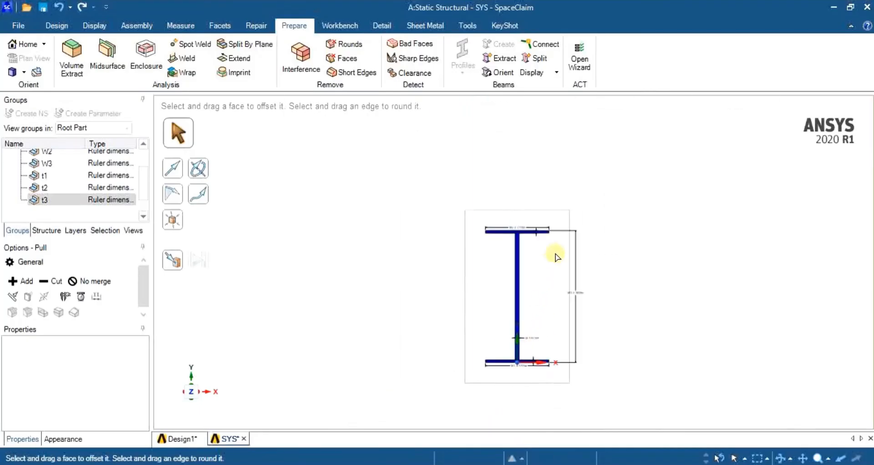
{"action": "scroll", "coordinate": [519, 318], "scroll_direction": "up", "scroll_amount": 3}
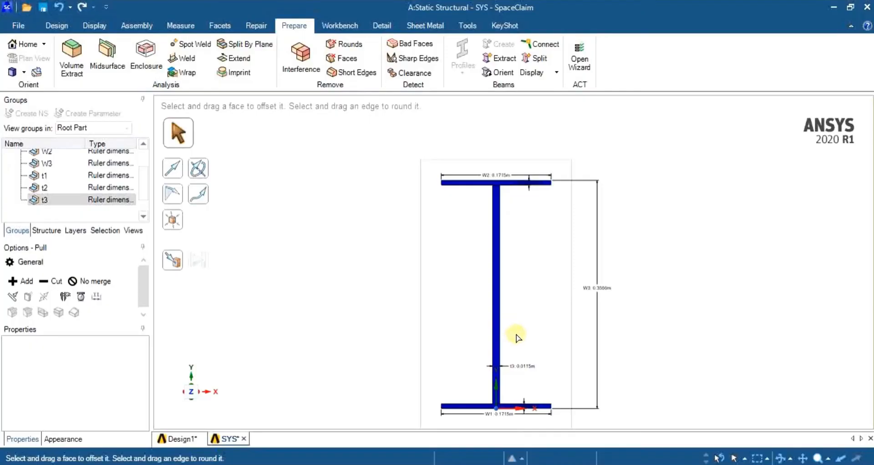
{"action": "scroll", "coordinate": [516, 339], "scroll_direction": "up", "scroll_amount": 3}
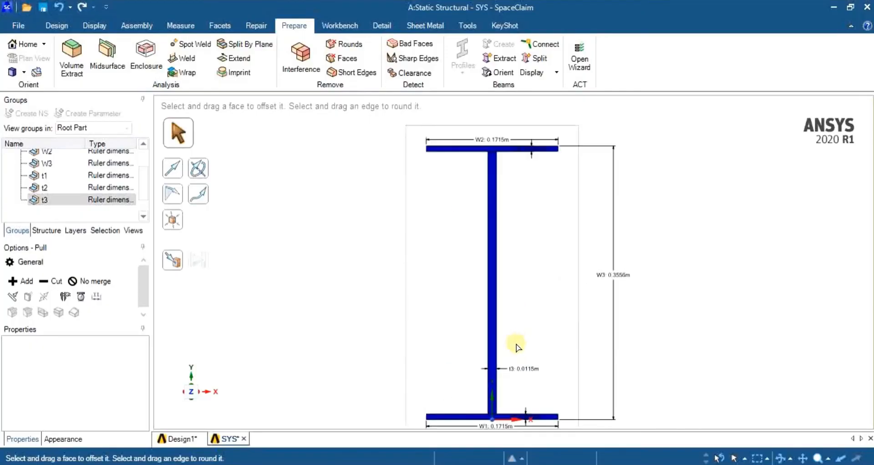
{"action": "left_click", "coordinate": [181, 441]}
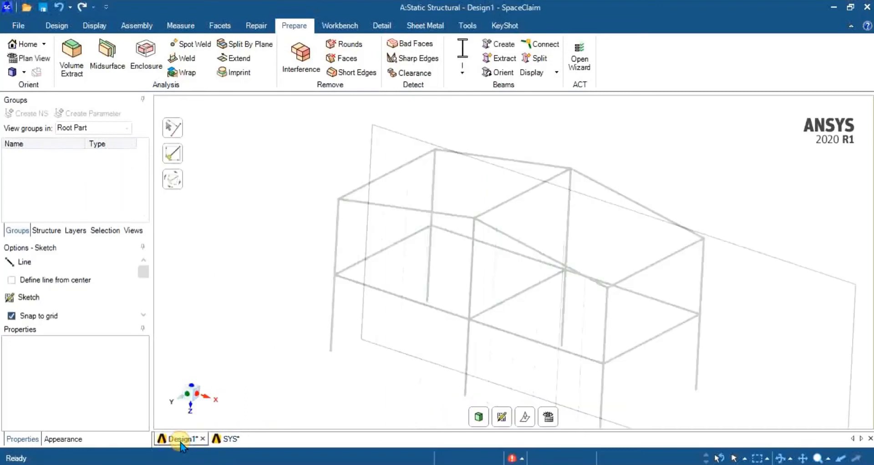
Display the structure tree of Design1 and expand its Beams group.
{"action": "left_click", "coordinate": [93, 25]}
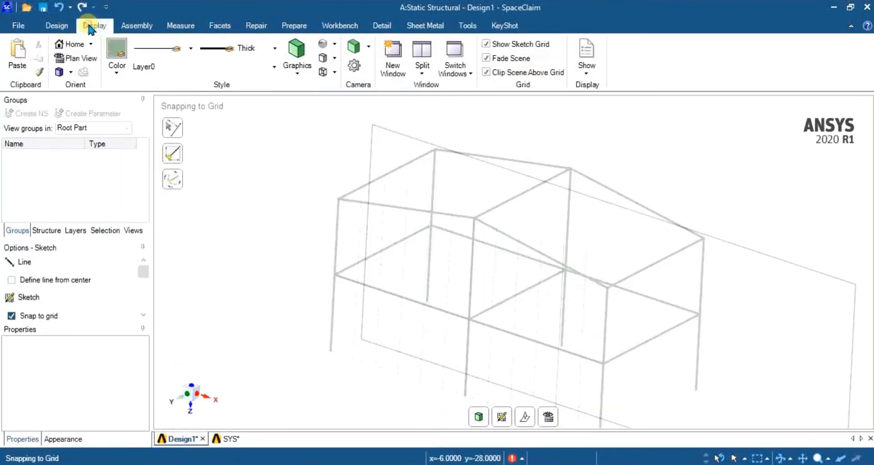
{"action": "left_click", "coordinate": [56, 25]}
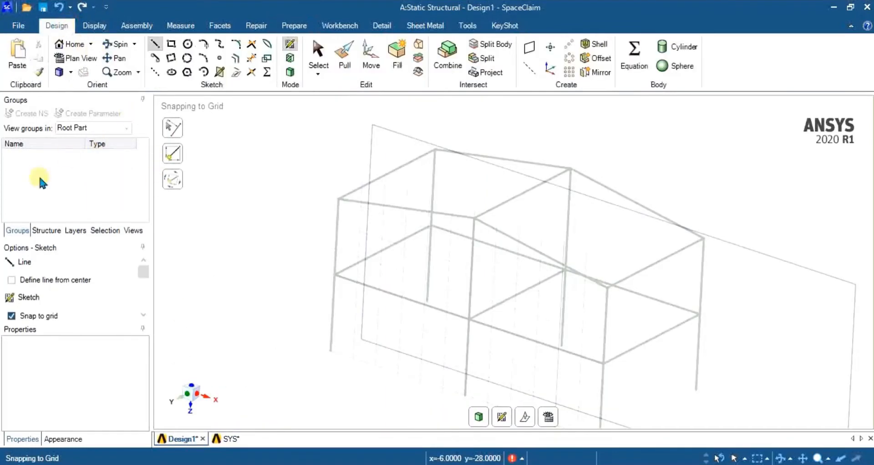
{"action": "left_click", "coordinate": [47, 230]}
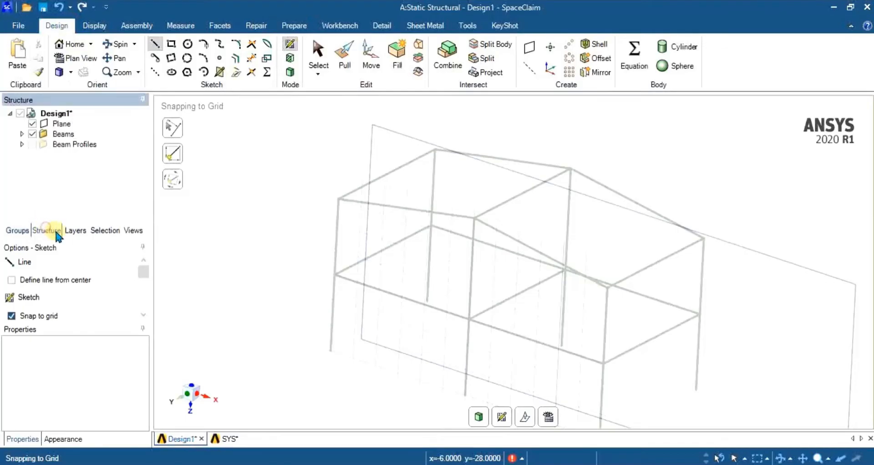
{"action": "left_click", "coordinate": [21, 134]}
Select every beam of the building frame in the structure tree and start the beam Create command.
{"action": "left_click", "coordinate": [72, 145]}
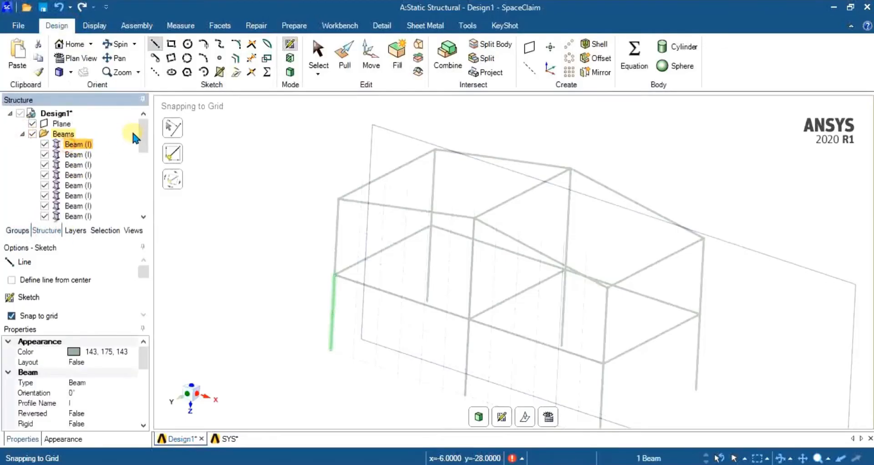
{"action": "mouse_move", "coordinate": [148, 129]}
{"action": "left_mouse_down"}
{"action": "mouse_move", "coordinate": [142, 176]}
{"action": "mouse_move", "coordinate": [144, 121]}
{"action": "left_mouse_up"}
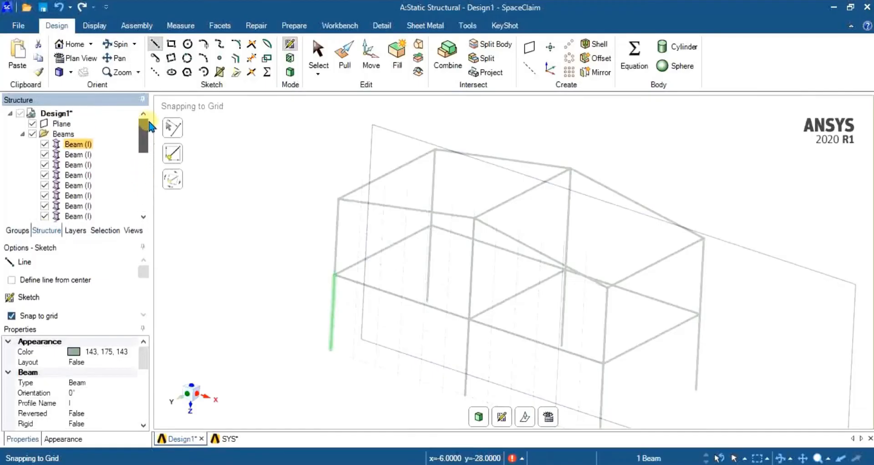
{"action": "left_click_drag", "start_coordinate": [88, 149], "coordinate": [98, 217]}
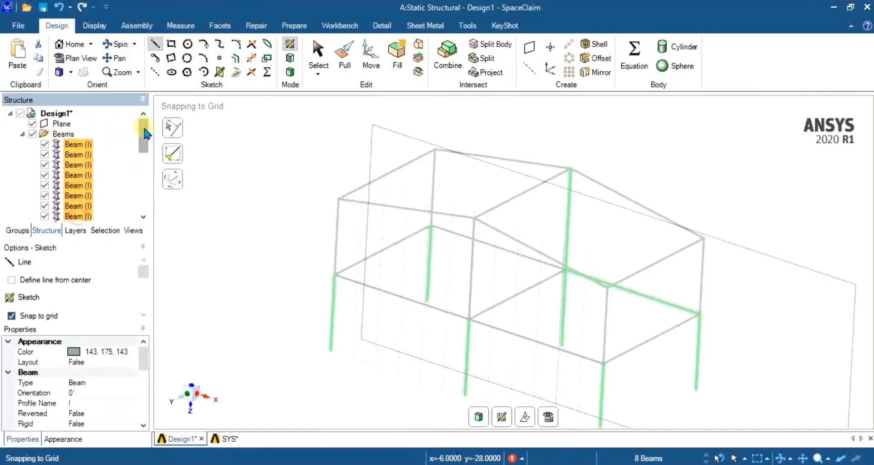
{"action": "left_click_drag", "start_coordinate": [142, 131], "coordinate": [141, 192]}
{"action": "left_click", "coordinate": [86, 134], "text": "ctrl"}
{"action": "left_click", "coordinate": [86, 154], "text": "ctrl"}
{"action": "left_click", "coordinate": [86, 175], "text": "ctrl"}
{"action": "left_click", "coordinate": [86, 195], "text": "ctrl"}
{"action": "left_click", "coordinate": [86, 216], "text": "ctrl"}
{"action": "left_click", "coordinate": [87, 134], "text": "ctrl"}
{"action": "left_click_drag", "start_coordinate": [89, 148], "coordinate": [89, 211], "text": "ctrl"}
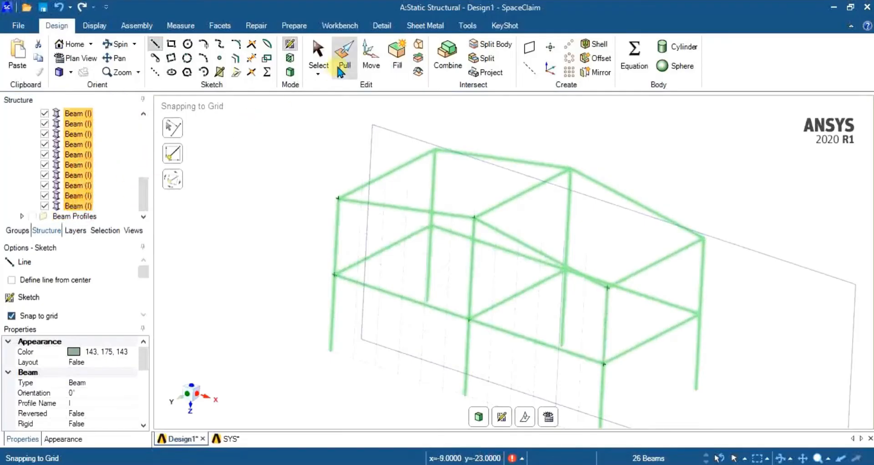
{"action": "left_click", "coordinate": [302, 27]}
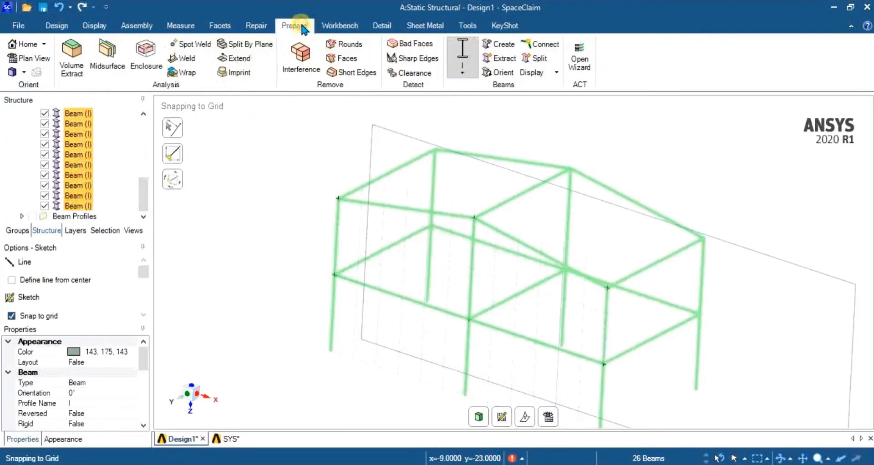
{"action": "left_click", "coordinate": [507, 50]}
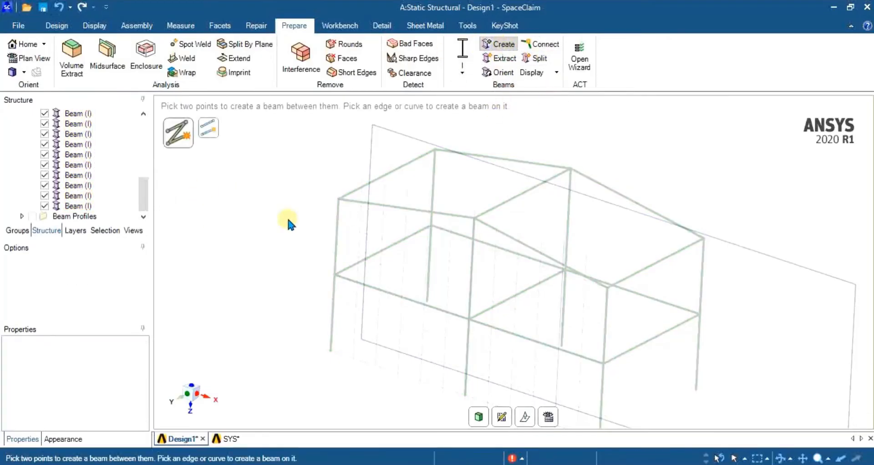
Display the frame members as solid beams and switch from sketch mode to 3D mode.
{"action": "left_click", "coordinate": [549, 72]}
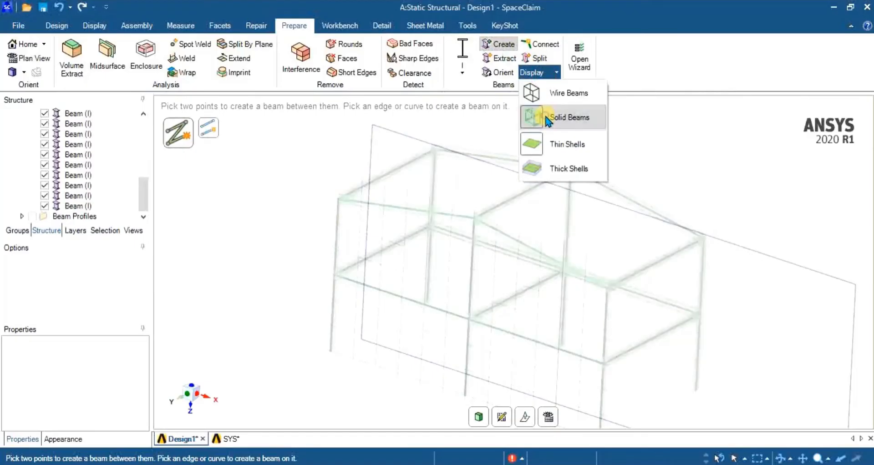
{"action": "scroll", "coordinate": [569, 256], "scroll_direction": "up", "scroll_amount": 6}
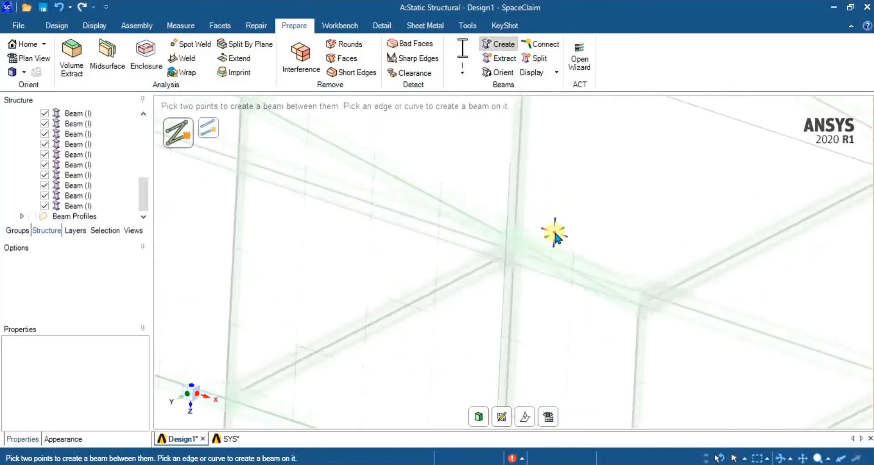
{"action": "scroll", "coordinate": [519, 228], "scroll_direction": "down", "scroll_amount": 6}
{"action": "middle_click_drag", "start_coordinate": [520, 218], "coordinate": [519, 194]}
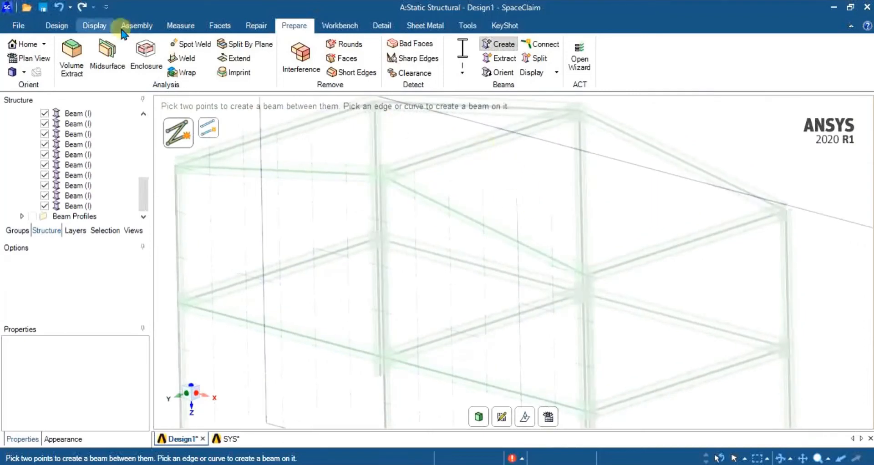
{"action": "left_click", "coordinate": [57, 26]}
{"action": "left_click", "coordinate": [290, 72]}
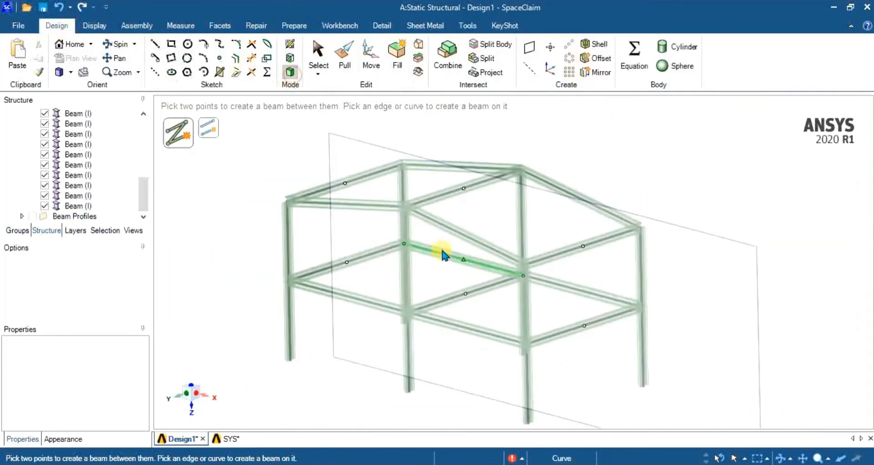
Examine how the I-sections are oriented at the roof and floor joints of the frame.
{"action": "scroll", "coordinate": [83, 143], "scroll_direction": "up", "scroll_amount": 5}
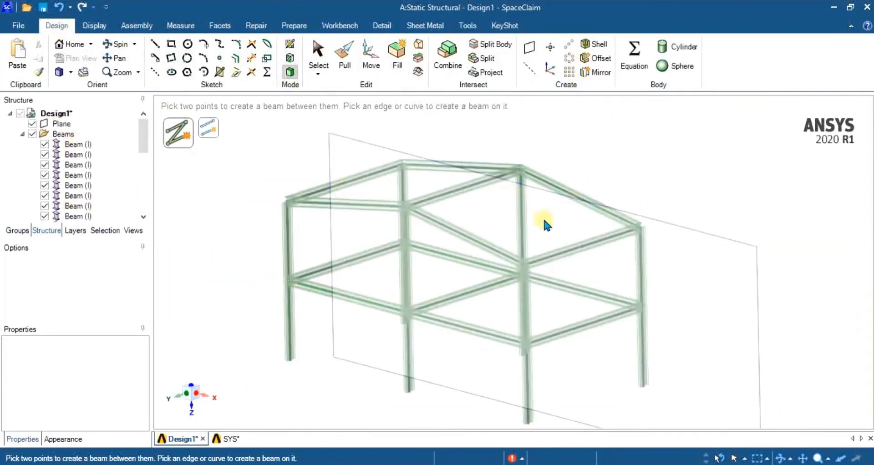
{"action": "scroll", "coordinate": [531, 255], "scroll_direction": "up", "scroll_amount": 5}
{"action": "middle_click_drag", "start_coordinate": [535, 276], "coordinate": [517, 254]}
{"action": "scroll", "coordinate": [623, 278], "scroll_direction": "down", "scroll_amount": 3}
{"action": "scroll", "coordinate": [605, 288], "scroll_direction": "up", "scroll_amount": 5}
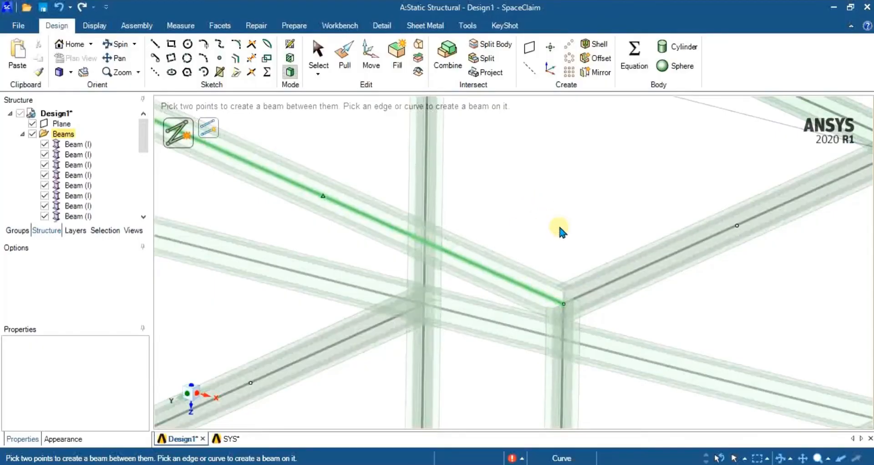
{"action": "scroll", "coordinate": [560, 230], "scroll_direction": "down", "scroll_amount": 5}
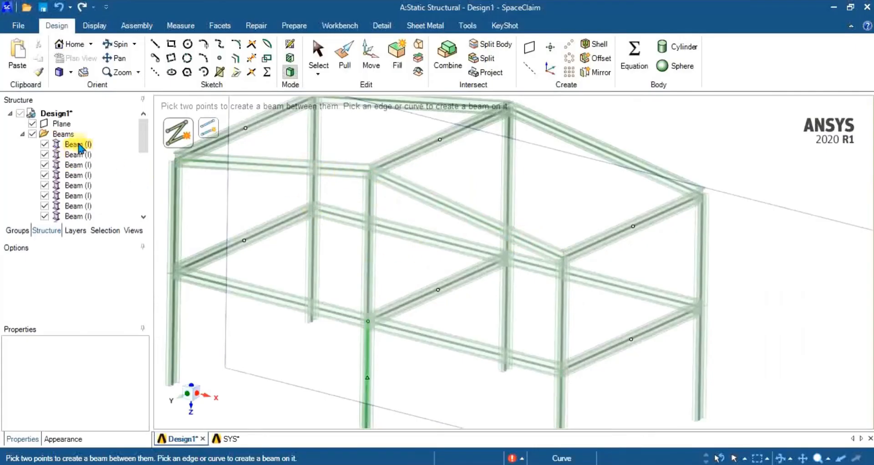
{"action": "left_click", "coordinate": [484, 224]}
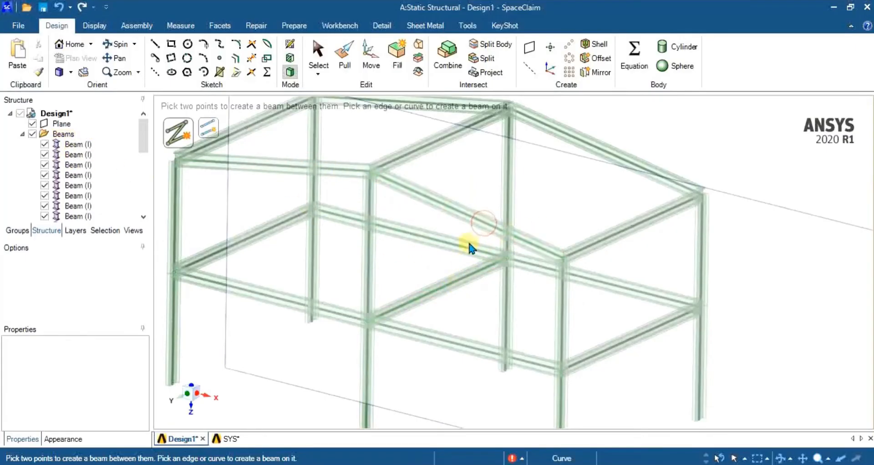
Set the orientation of the four sloping roof beams to 90°.
{"action": "left_click", "coordinate": [318, 53]}
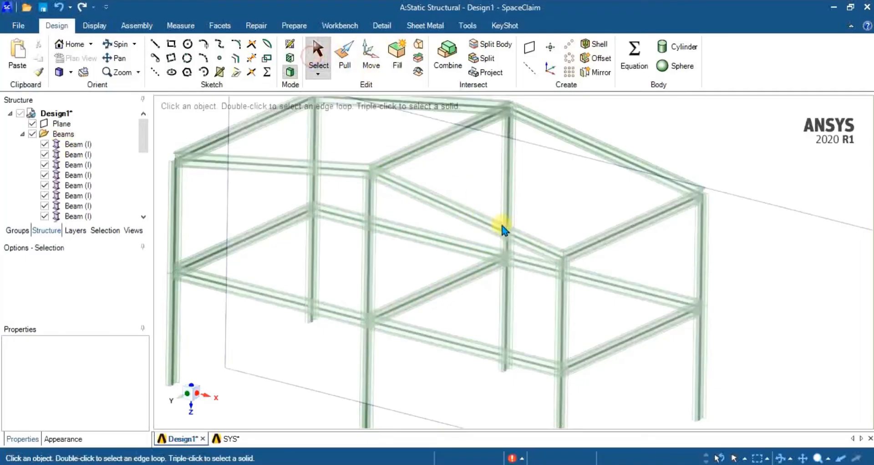
{"action": "left_click", "coordinate": [501, 225]}
{"action": "left_click", "coordinate": [608, 145], "text": "ctrl"}
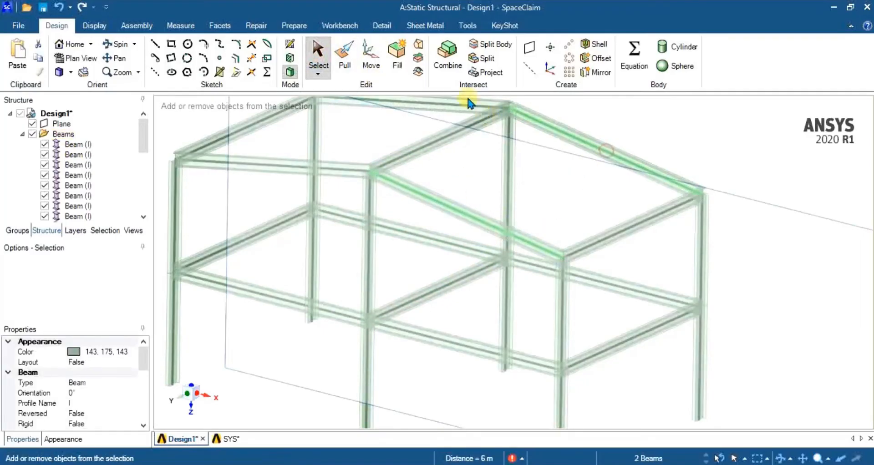
{"action": "left_click", "coordinate": [460, 104], "text": "ctrl"}
{"action": "left_click", "coordinate": [328, 172], "text": "ctrl"}
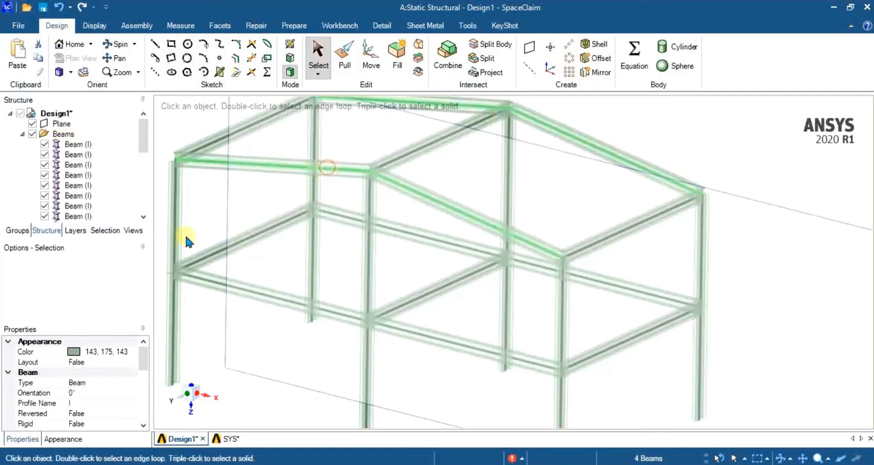
{"action": "left_click", "coordinate": [85, 393]}
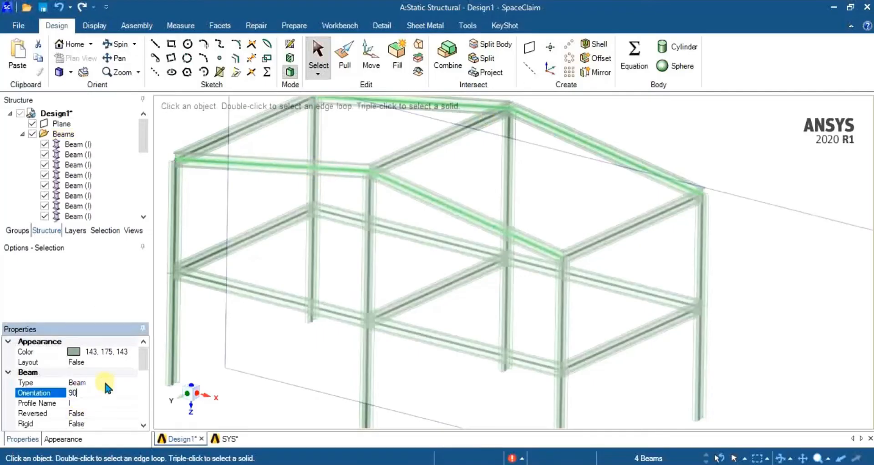
{"action": "key", "text": "Return"}
Clear the selection and examine the roof beams' section orientation at the column joints from several angles.
{"action": "scroll", "coordinate": [585, 204], "scroll_direction": "up", "scroll_amount": 2}
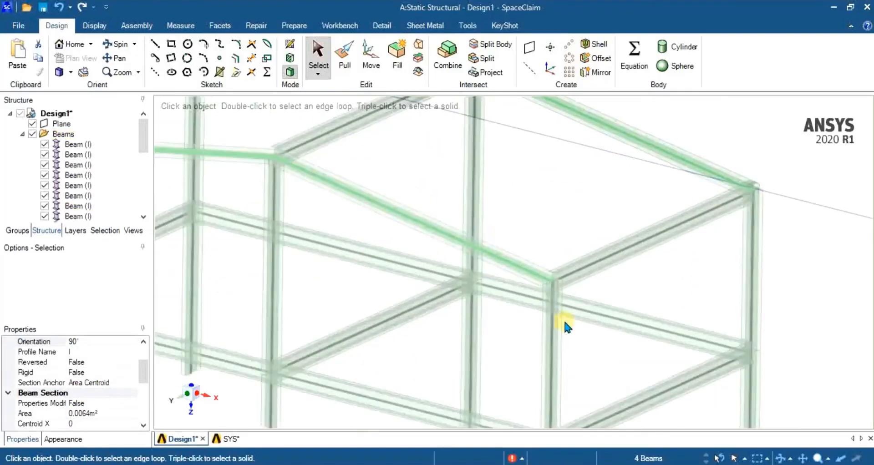
{"action": "scroll", "coordinate": [564, 317], "scroll_direction": "up", "scroll_amount": 1}
{"action": "left_click", "coordinate": [450, 340]}
{"action": "left_click", "coordinate": [602, 354]}
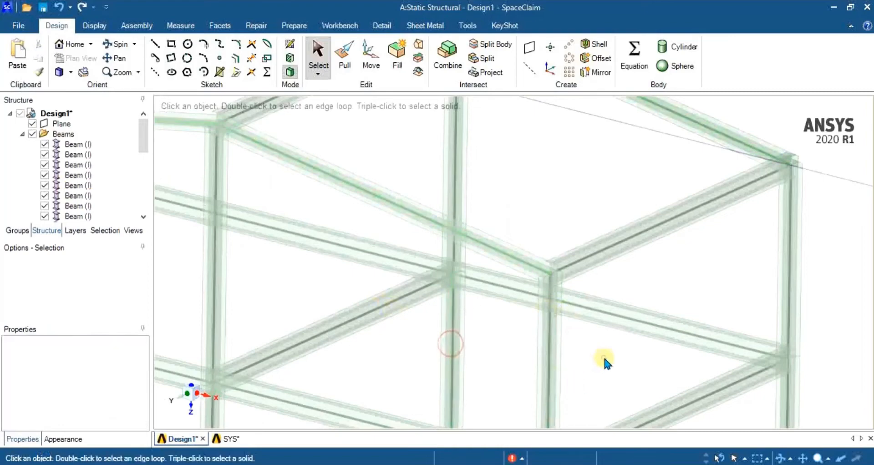
{"action": "scroll", "coordinate": [603, 356], "scroll_direction": "down", "scroll_amount": 3}
{"action": "mouse_move", "coordinate": [603, 356]}
{"action": "middle_mouse_down"}
{"action": "mouse_move", "coordinate": [599, 349]}
{"action": "mouse_move", "coordinate": [663, 380]}
{"action": "mouse_move", "coordinate": [595, 359]}
{"action": "middle_mouse_up"}
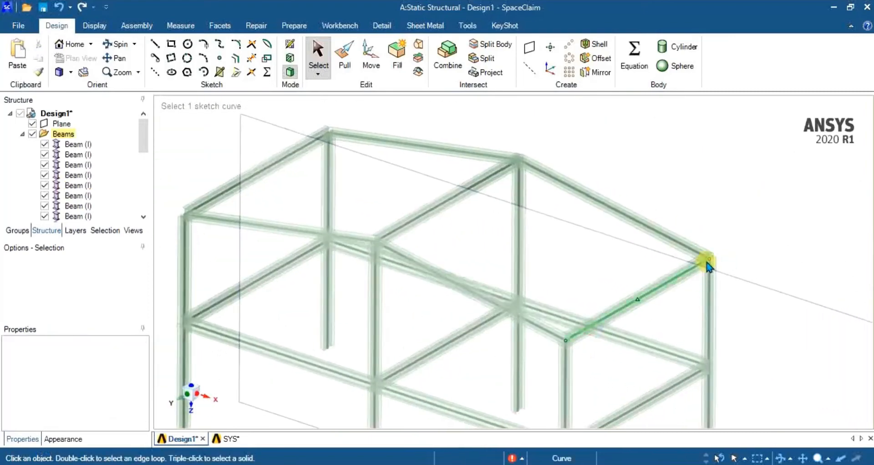
{"action": "scroll", "coordinate": [682, 244], "scroll_direction": "up", "scroll_amount": 3}
{"action": "mouse_move", "coordinate": [677, 235]}
{"action": "middle_mouse_down"}
{"action": "mouse_move", "coordinate": [619, 182]}
{"action": "mouse_move", "coordinate": [534, 177]}
{"action": "mouse_move", "coordinate": [531, 238]}
{"action": "mouse_move", "coordinate": [556, 201]}
{"action": "middle_mouse_up"}
{"action": "scroll", "coordinate": [690, 283], "scroll_direction": "down", "scroll_amount": 5}
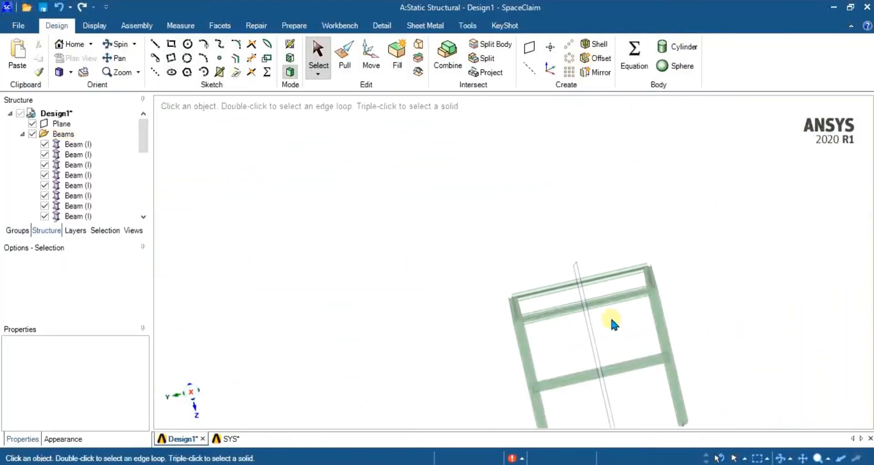
{"action": "middle_click_drag", "start_coordinate": [612, 324], "coordinate": [723, 402]}
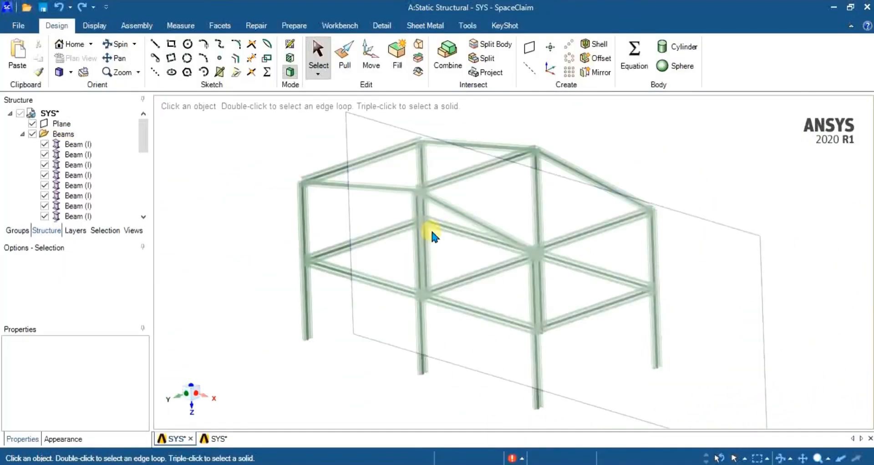
Move all of the frame's beams together into one new component in the structure tree.
{"action": "left_click", "coordinate": [78, 143], "text": "ctrl"}
{"action": "left_click", "coordinate": [78, 154], "text": "ctrl"}
{"action": "left_click", "coordinate": [78, 165], "text": "ctrl"}
{"action": "left_click", "coordinate": [78, 175], "text": "ctrl"}
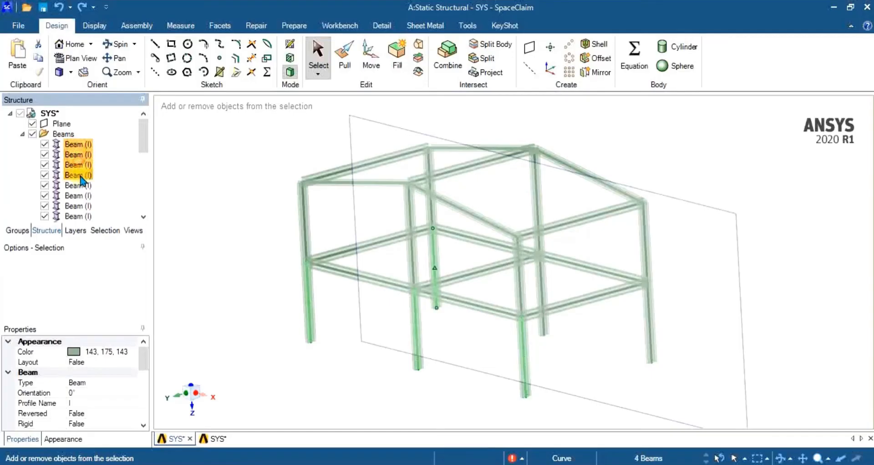
{"action": "left_click", "coordinate": [79, 185], "text": "ctrl"}
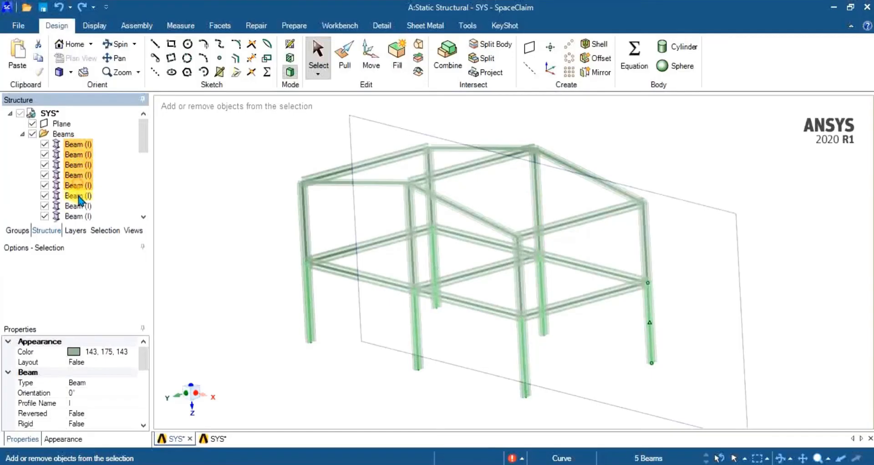
{"action": "left_click", "coordinate": [79, 195], "text": "ctrl"}
{"action": "left_click", "coordinate": [78, 206], "text": "ctrl"}
{"action": "left_click", "coordinate": [78, 217], "text": "ctrl"}
{"action": "left_click_drag", "start_coordinate": [141, 124], "coordinate": [141, 150]}
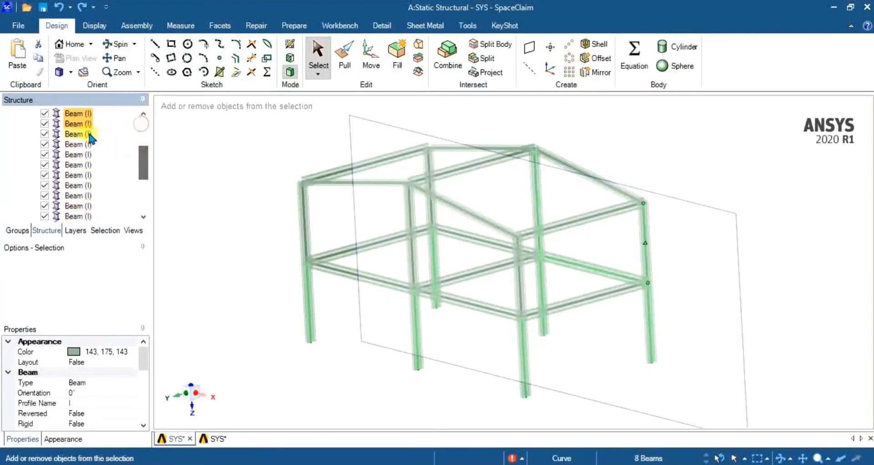
{"action": "left_click", "coordinate": [79, 134], "text": "ctrl"}
{"action": "left_click", "coordinate": [78, 143], "text": "ctrl"}
{"action": "left_click", "coordinate": [78, 154], "text": "ctrl"}
{"action": "left_click", "coordinate": [78, 164], "text": "ctrl"}
{"action": "left_click", "coordinate": [78, 176], "text": "ctrl"}
{"action": "left_click", "coordinate": [77, 185], "text": "ctrl"}
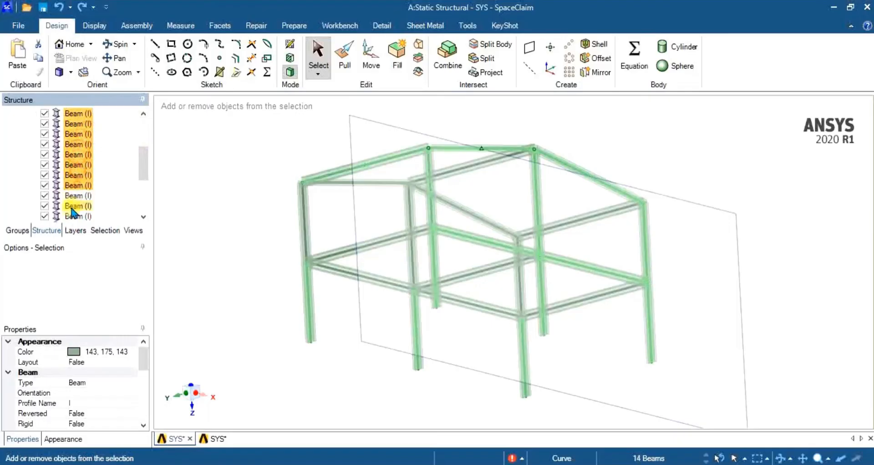
{"action": "left_click", "coordinate": [77, 206], "text": "ctrl"}
{"action": "left_click", "coordinate": [78, 196], "text": "ctrl"}
{"action": "left_click", "coordinate": [78, 217], "text": "ctrl"}
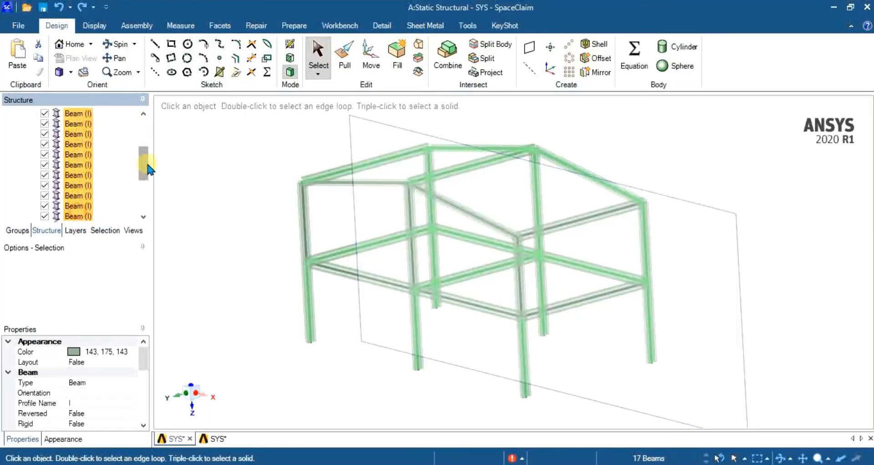
{"action": "left_click_drag", "start_coordinate": [147, 168], "coordinate": [147, 194]}
{"action": "left_click", "coordinate": [78, 143], "text": "ctrl"}
{"action": "left_click", "coordinate": [78, 154], "text": "ctrl"}
{"action": "left_click", "coordinate": [80, 165], "text": "ctrl"}
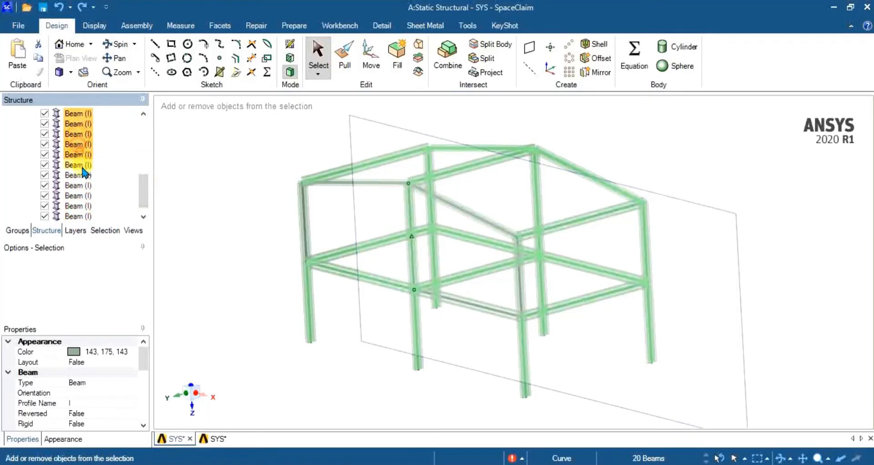
{"action": "left_click", "coordinate": [78, 175], "text": "ctrl"}
{"action": "left_click", "coordinate": [78, 185], "text": "ctrl"}
{"action": "left_click", "coordinate": [78, 195], "text": "ctrl"}
{"action": "left_click", "coordinate": [78, 206], "text": "ctrl"}
{"action": "left_click", "coordinate": [78, 217], "text": "ctrl"}
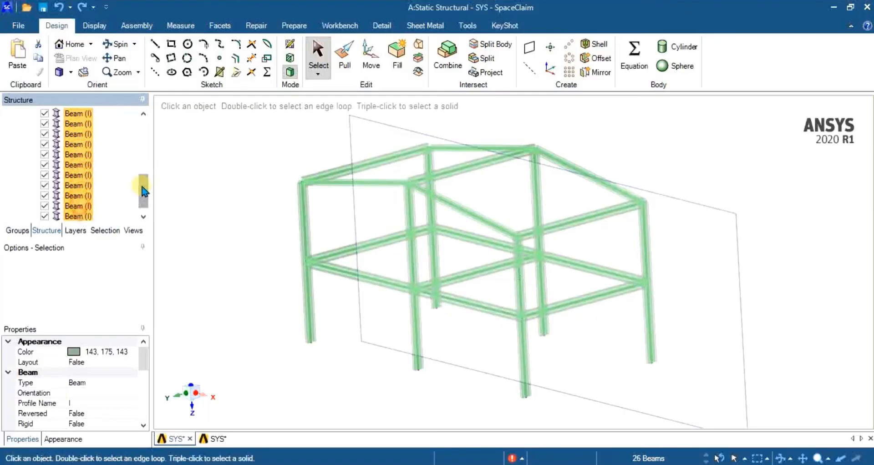
{"action": "left_click_drag", "start_coordinate": [144, 191], "coordinate": [144, 197]}
{"action": "right_click", "coordinate": [68, 187]}
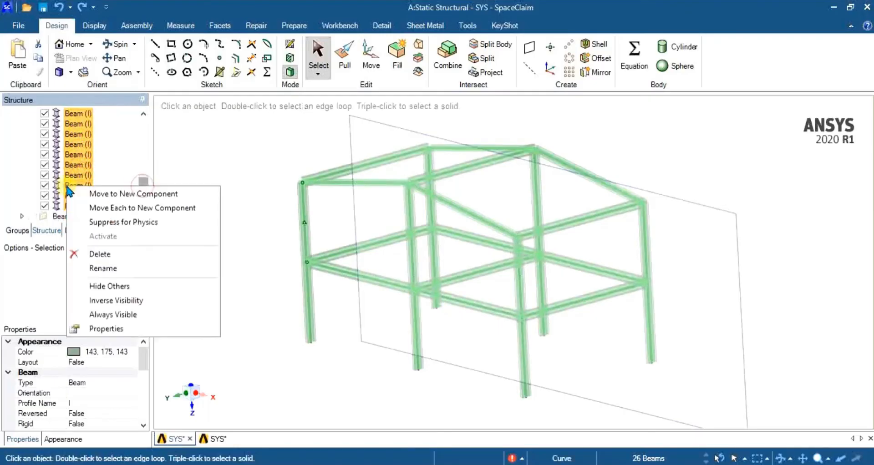
{"action": "left_click", "coordinate": [88, 196]}
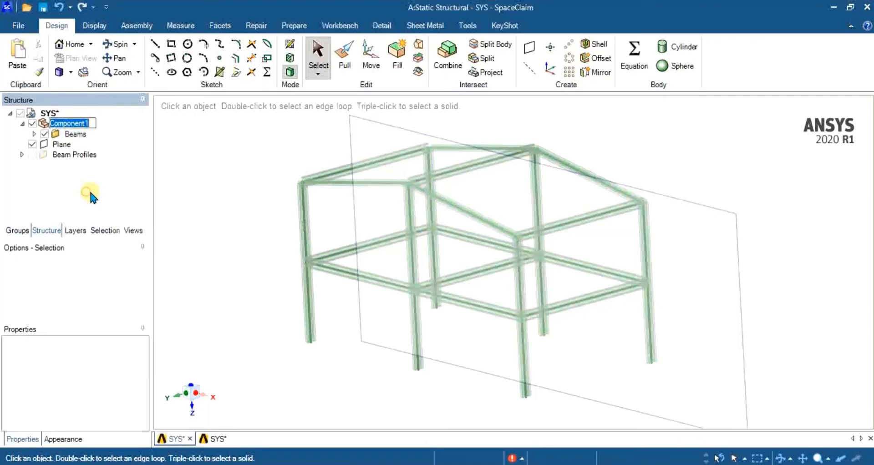
Set the Share Topology of the component containing the frame's beams to Merge.
{"action": "left_click", "coordinate": [179, 138]}
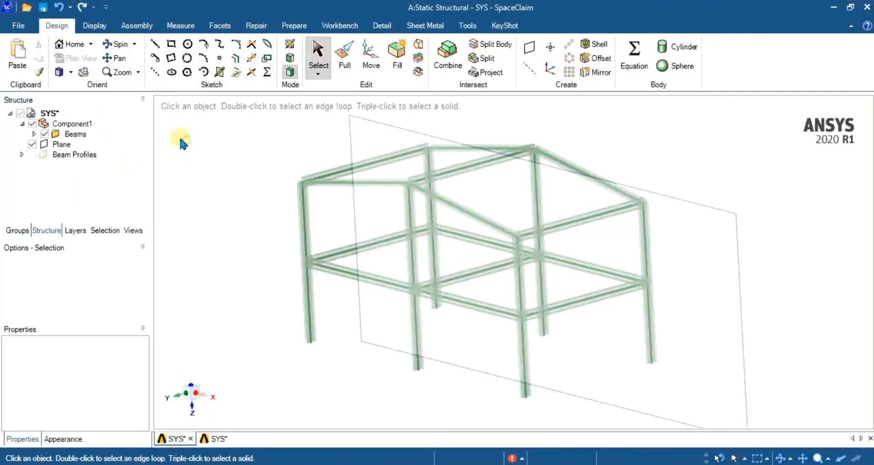
{"action": "left_click", "coordinate": [21, 123]}
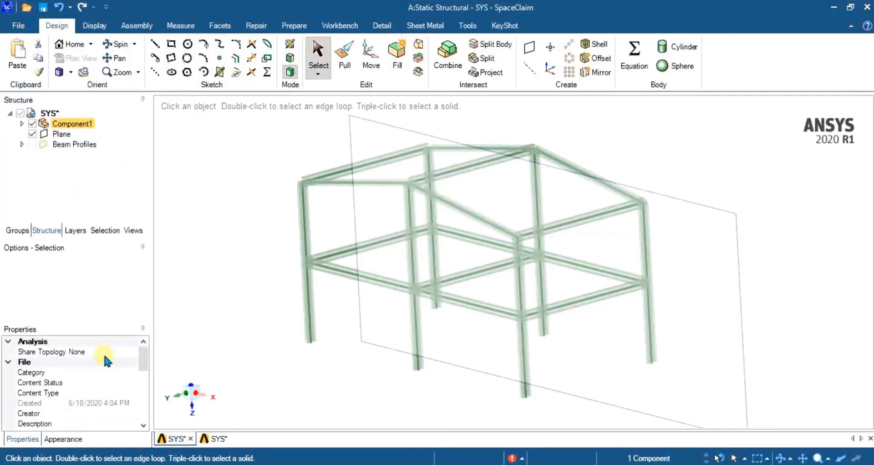
{"action": "left_click", "coordinate": [104, 352]}
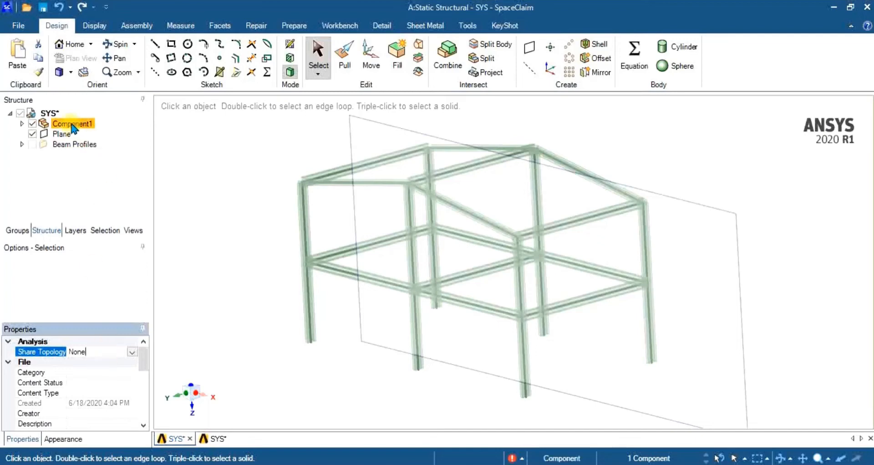
{"action": "left_click", "coordinate": [132, 352]}
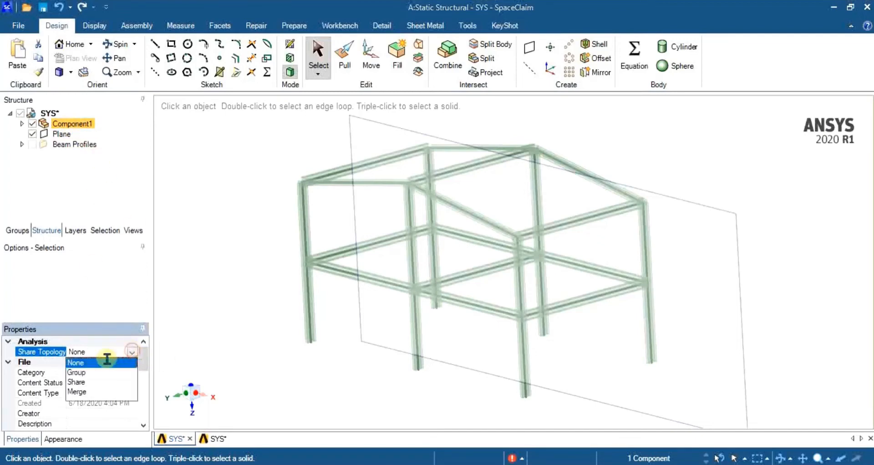
{"action": "left_click", "coordinate": [77, 391]}
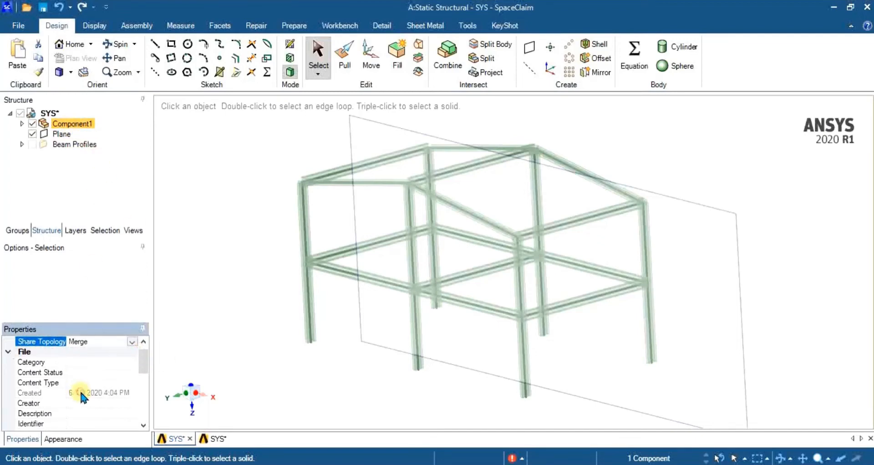
{"action": "left_click", "coordinate": [190, 187]}
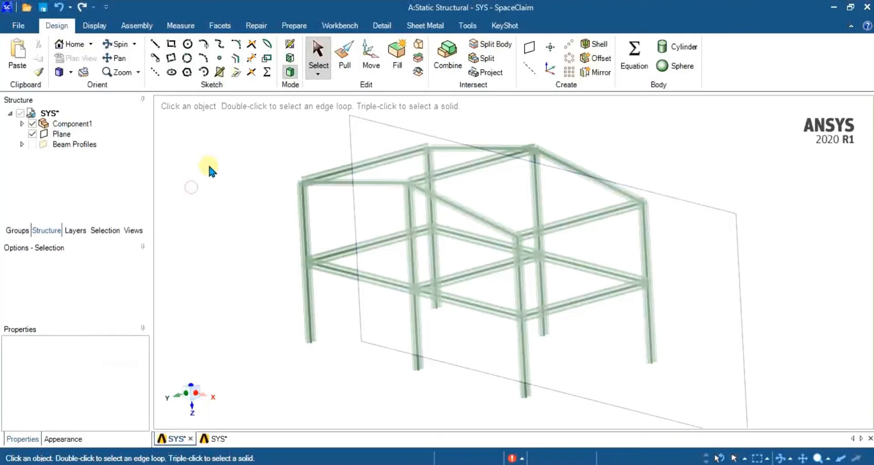
Switch to Workbench, update the Static Structural system's Geometry cell, and open its Model cell in Mechanical with the upstream changes.
{"action": "left_click", "coordinate": [833, 6]}
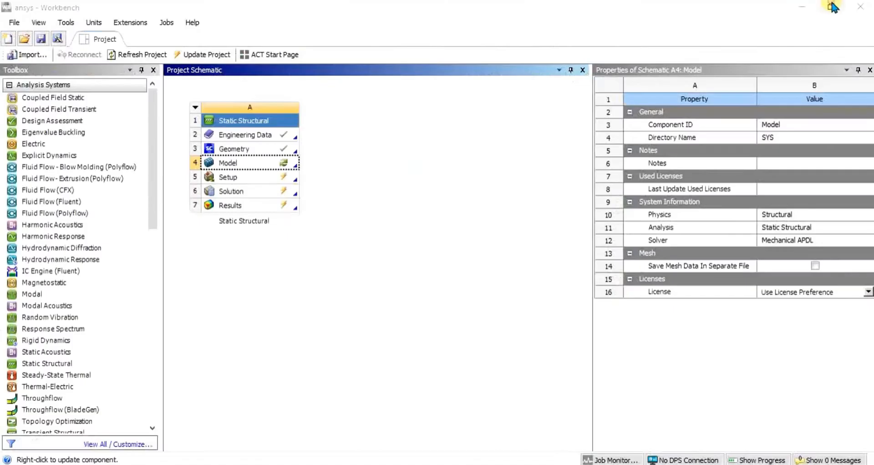
{"action": "right_click", "coordinate": [246, 152]}
{"action": "left_click", "coordinate": [275, 233]}
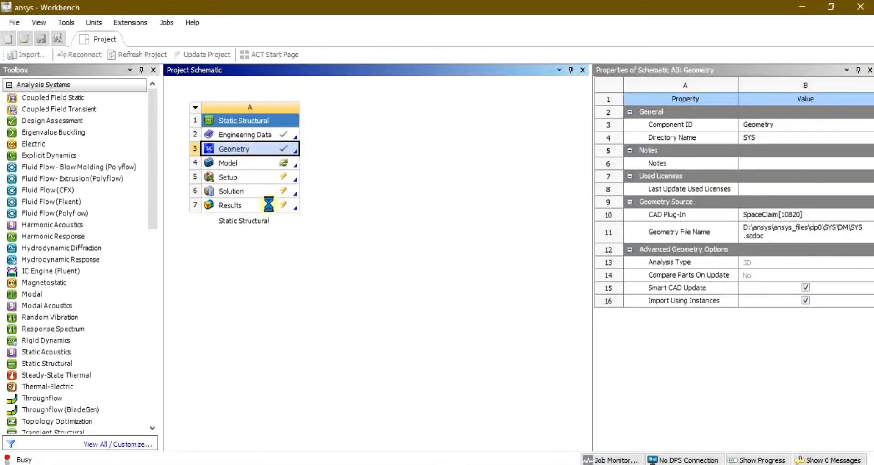
{"action": "left_click", "coordinate": [247, 162]}
{"action": "right_click", "coordinate": [257, 161]}
{"action": "left_click", "coordinate": [264, 164]}
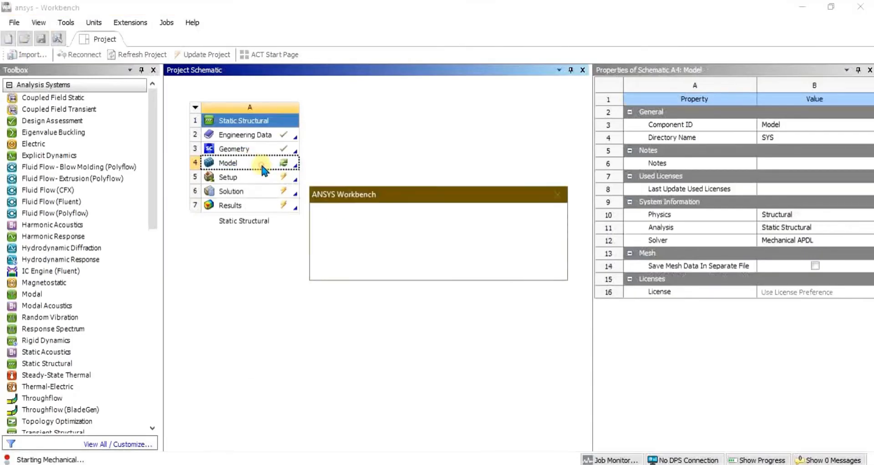
{"action": "left_click", "coordinate": [482, 267]}
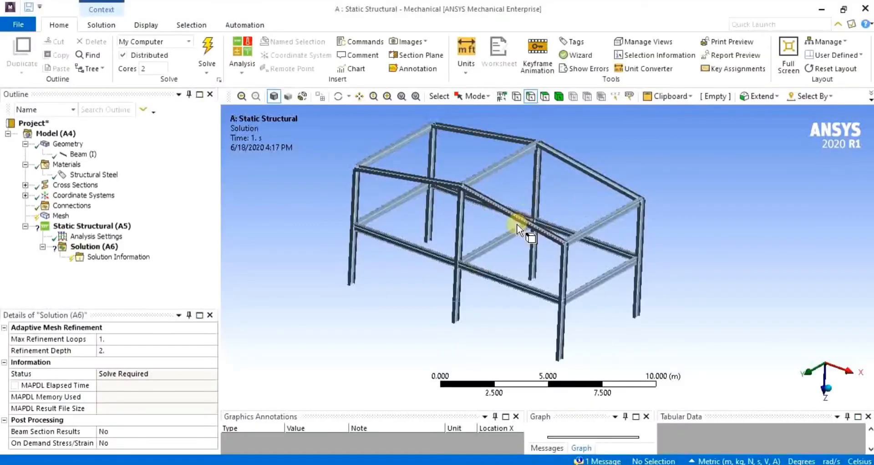
{"action": "mouse_move", "coordinate": [531, 242]}
{"action": "middle_mouse_down"}
{"action": "mouse_move", "coordinate": [523, 230]}
{"action": "mouse_move", "coordinate": [539, 243]}
{"action": "middle_mouse_up"}
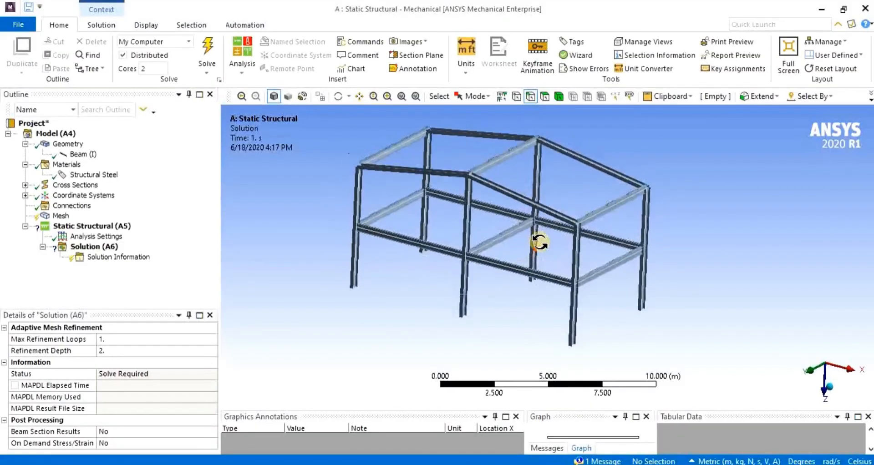
Insert a Fixed Support into the Static Structural analysis.
{"action": "left_click", "coordinate": [60, 216]}
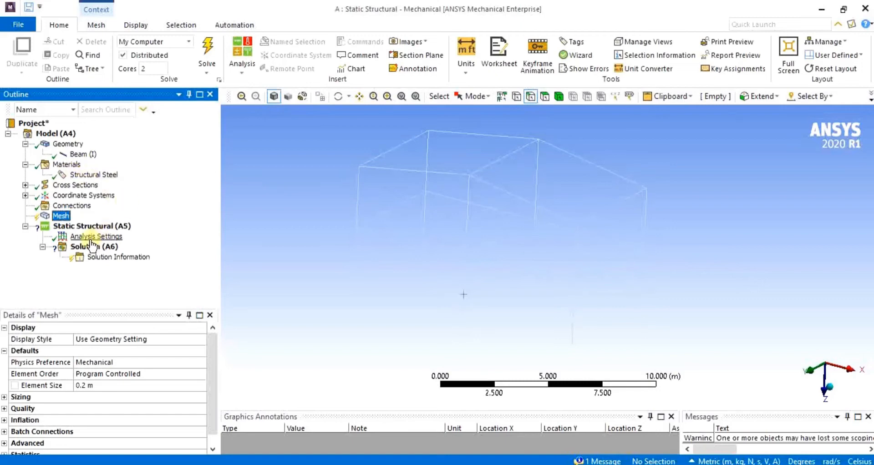
{"action": "left_click", "coordinate": [91, 226]}
{"action": "right_click", "coordinate": [91, 226]}
{"action": "mouse_move", "coordinate": [132, 234]}
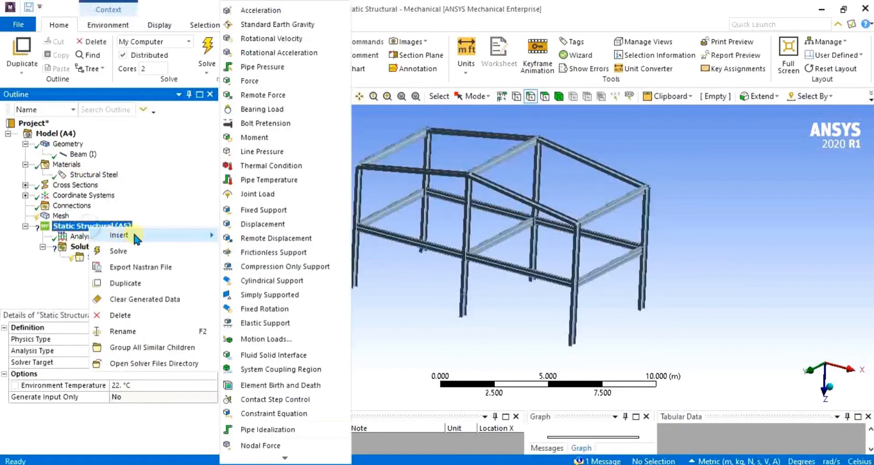
{"action": "left_click", "coordinate": [262, 210]}
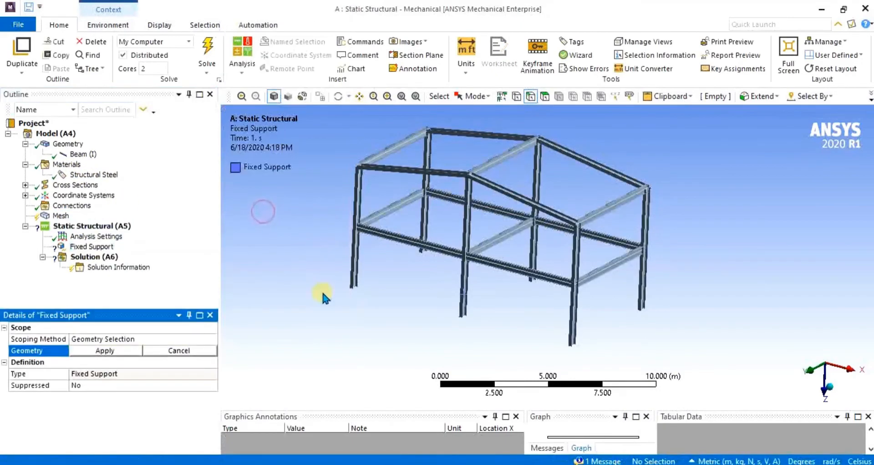
Scope the fixed support to the base vertices of all six columns.
{"action": "left_click", "coordinate": [517, 97]}
{"action": "left_click", "coordinate": [359, 285]}
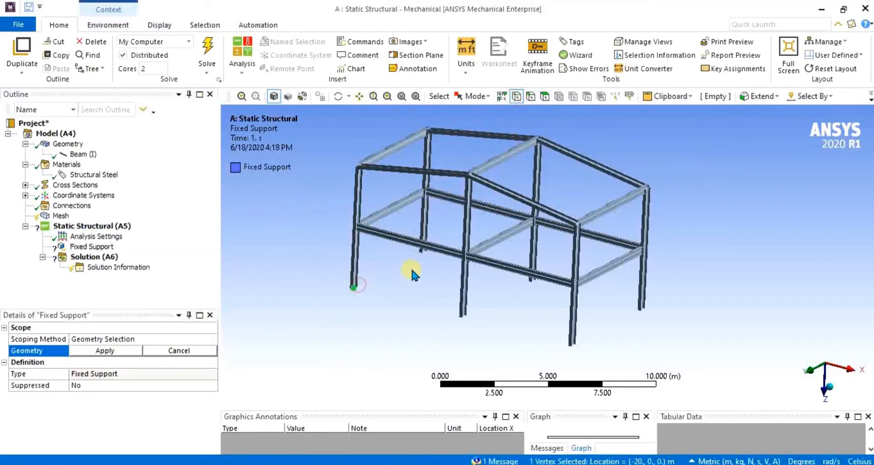
{"action": "middle_click_drag", "start_coordinate": [411, 265], "coordinate": [412, 257]}
{"action": "left_click", "coordinate": [422, 282], "text": "ctrl"}
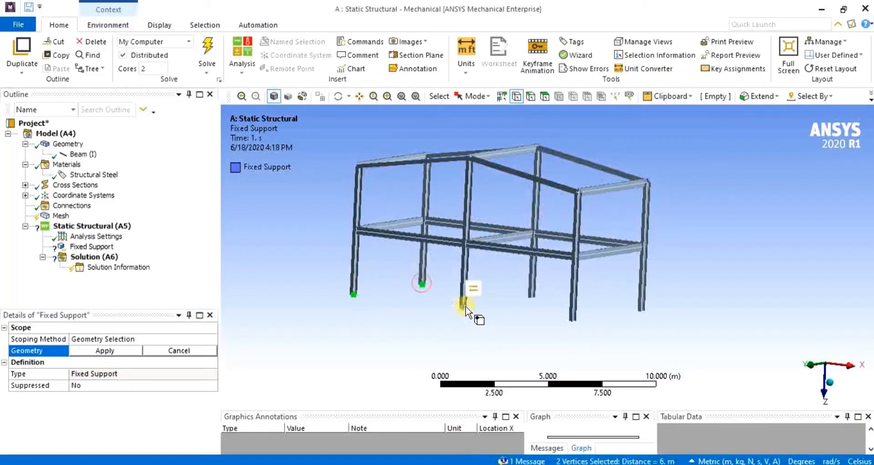
{"action": "left_click", "coordinate": [463, 304], "text": "ctrl"}
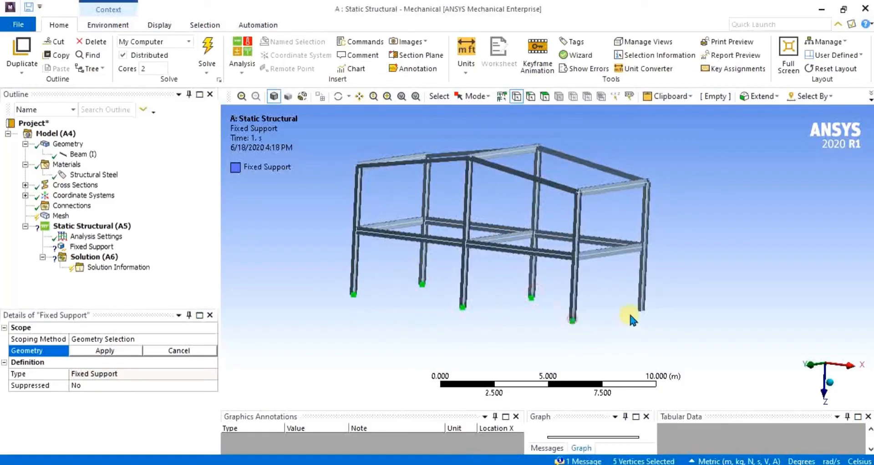
{"action": "left_click", "coordinate": [641, 310], "text": "ctrl"}
{"action": "left_click", "coordinate": [124, 351]}
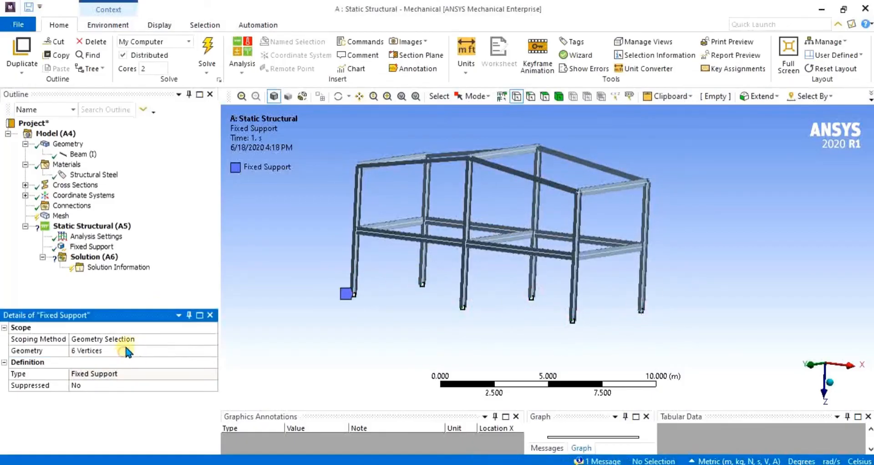
Insert a Line Pressure load into the Static Structural analysis.
{"action": "left_click", "coordinate": [93, 236]}
{"action": "left_click", "coordinate": [90, 226]}
{"action": "right_click", "coordinate": [90, 230]}
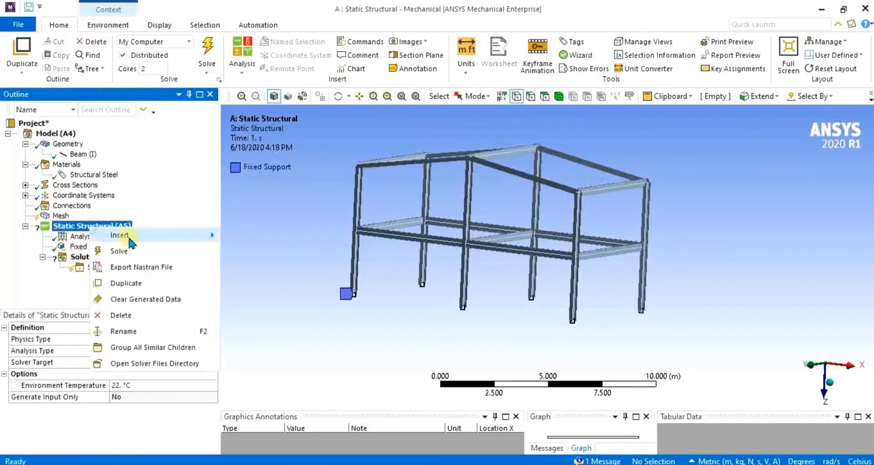
{"action": "mouse_move", "coordinate": [127, 235]}
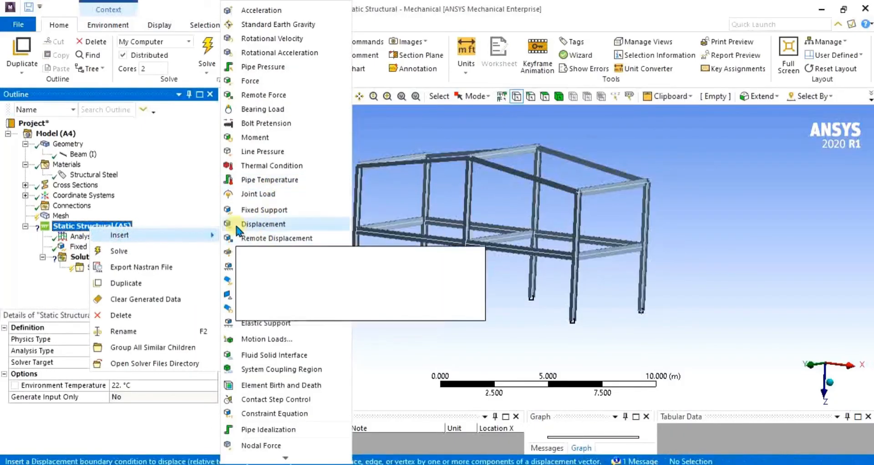
{"action": "left_click", "coordinate": [280, 152]}
Scope the line pressure to the seven horizontal beams of the intermediate floor.
{"action": "middle_click_drag", "start_coordinate": [397, 250], "coordinate": [398, 269]}
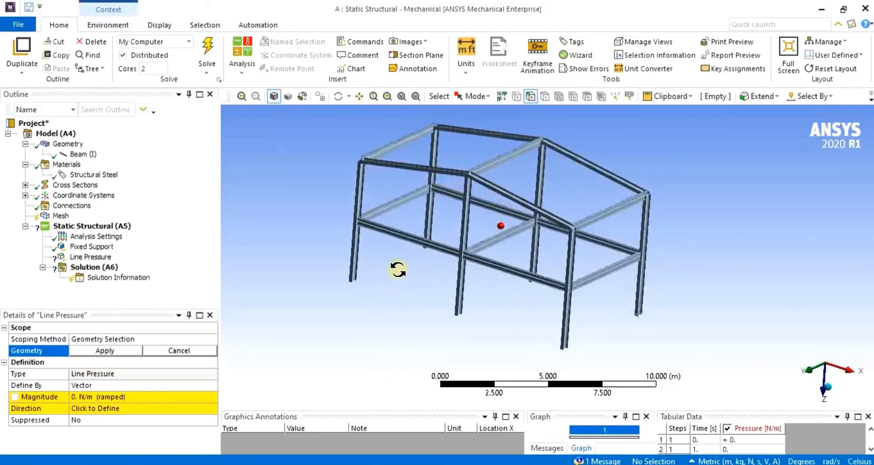
{"action": "left_click", "coordinate": [410, 241]}
{"action": "left_click", "coordinate": [394, 204], "text": "ctrl"}
{"action": "left_click", "coordinate": [491, 204], "text": "ctrl"}
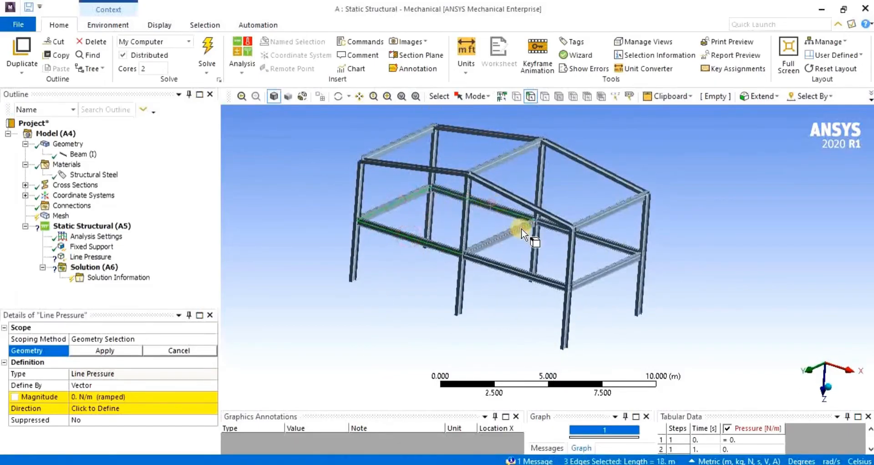
{"action": "left_click", "coordinate": [615, 268], "text": "ctrl"}
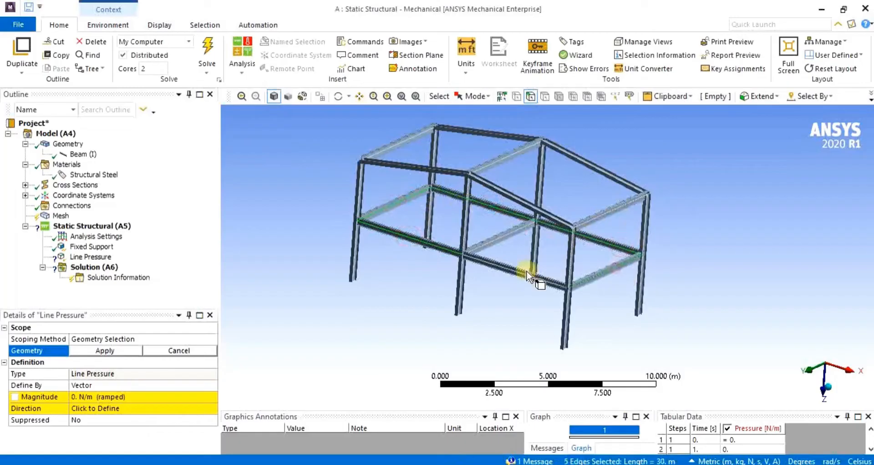
{"action": "left_click", "coordinate": [510, 272], "text": "ctrl"}
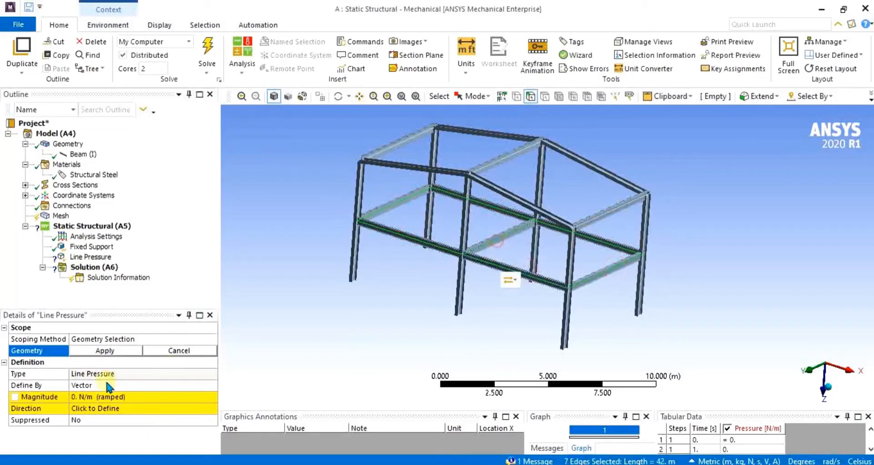
{"action": "left_click", "coordinate": [109, 351]}
Set the line pressure magnitude to 50000 N/m and direct it downward along a lower column edge.
{"action": "left_click", "coordinate": [84, 396]}
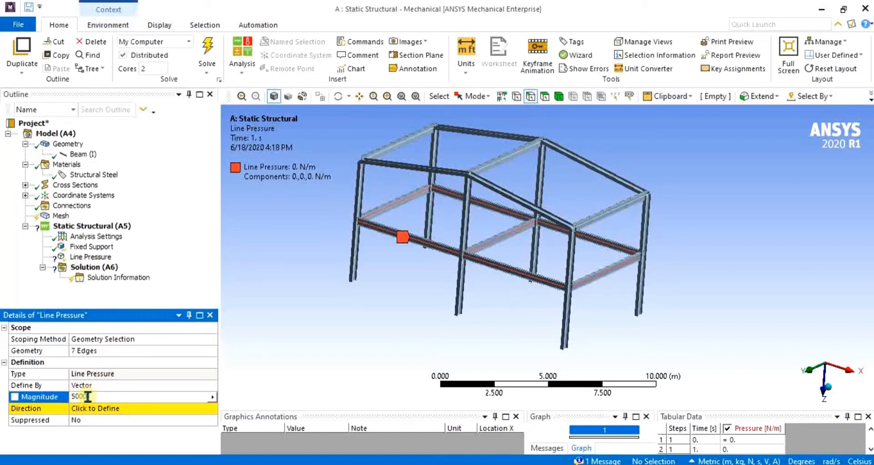
{"action": "left_click", "coordinate": [91, 410]}
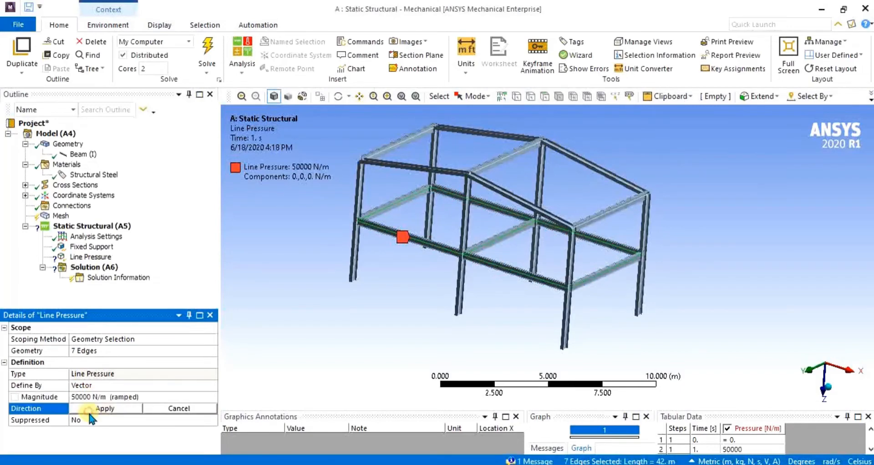
{"action": "left_click", "coordinate": [354, 255]}
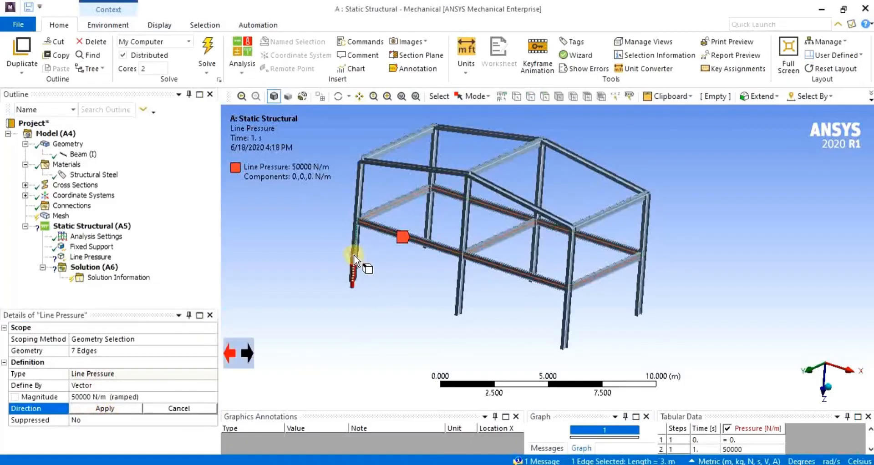
{"action": "left_click", "coordinate": [229, 355]}
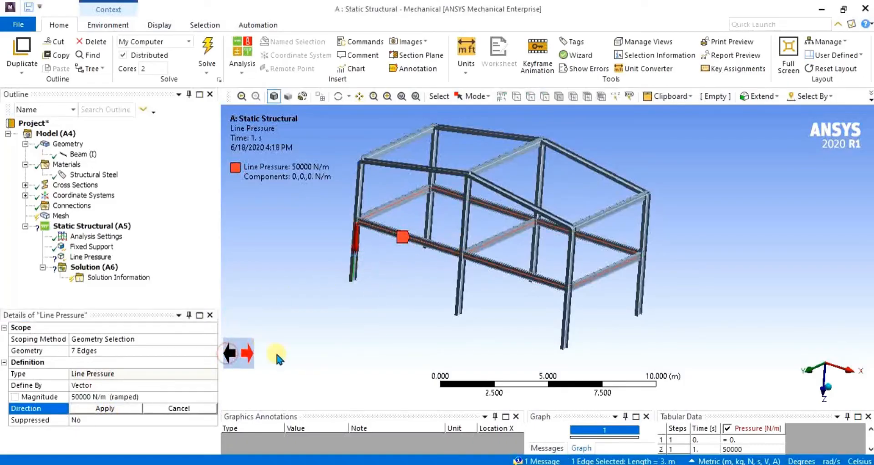
{"action": "left_click", "coordinate": [121, 405]}
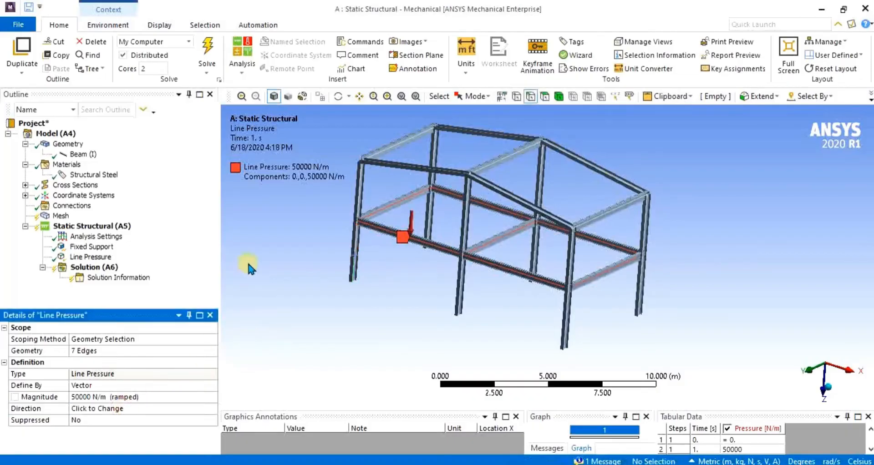
Add a Total Deformation result and a Beam Tool to the solution.
{"action": "right_click", "coordinate": [83, 260]}
{"action": "right_click", "coordinate": [86, 268]}
{"action": "mouse_move", "coordinate": [107, 274]}
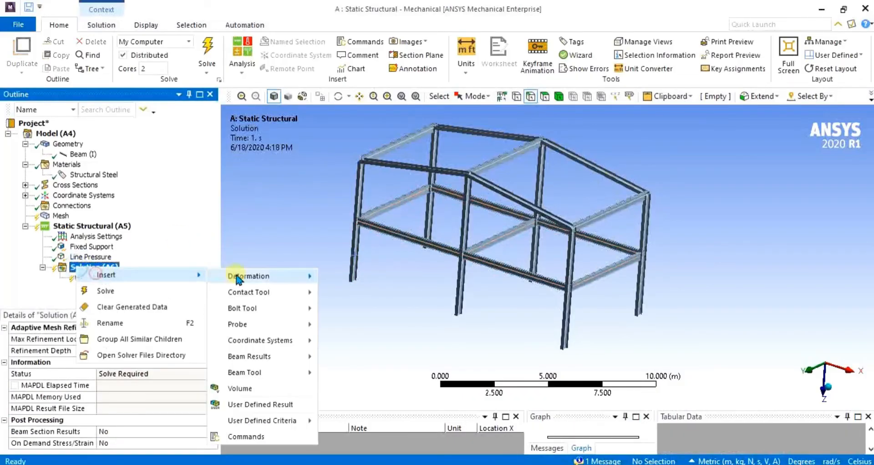
{"action": "mouse_move", "coordinate": [249, 275]}
{"action": "left_click", "coordinate": [342, 277]}
{"action": "right_click", "coordinate": [97, 270]}
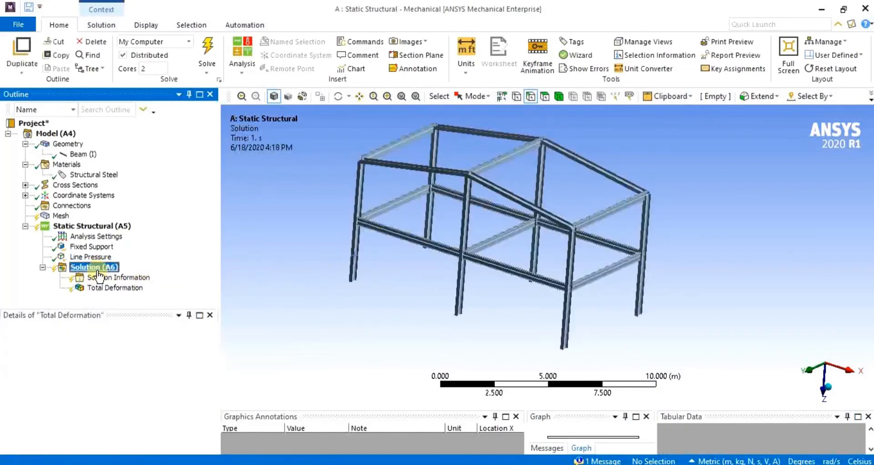
{"action": "mouse_move", "coordinate": [130, 279]}
{"action": "mouse_move", "coordinate": [303, 378]}
{"action": "left_click", "coordinate": [370, 378]}
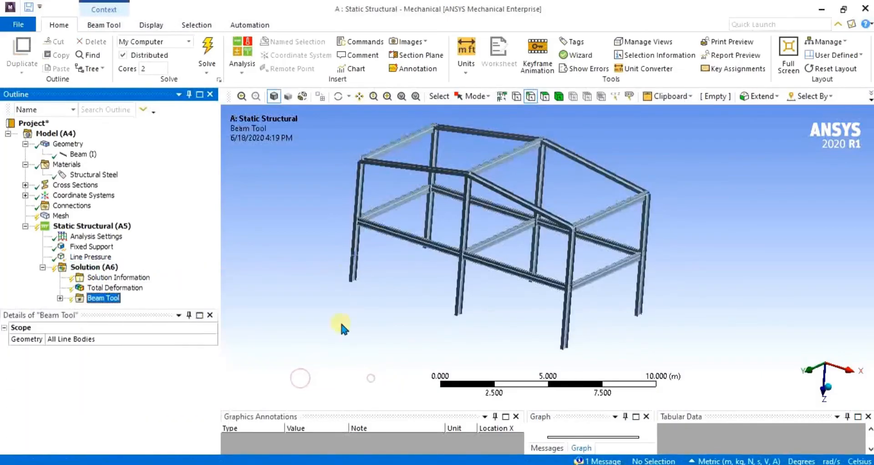
Expand the Beam Tool and look through its Direct Stress, Minimum Combined Stress and Maximum Combined Stress results.
{"action": "left_click", "coordinate": [60, 298]}
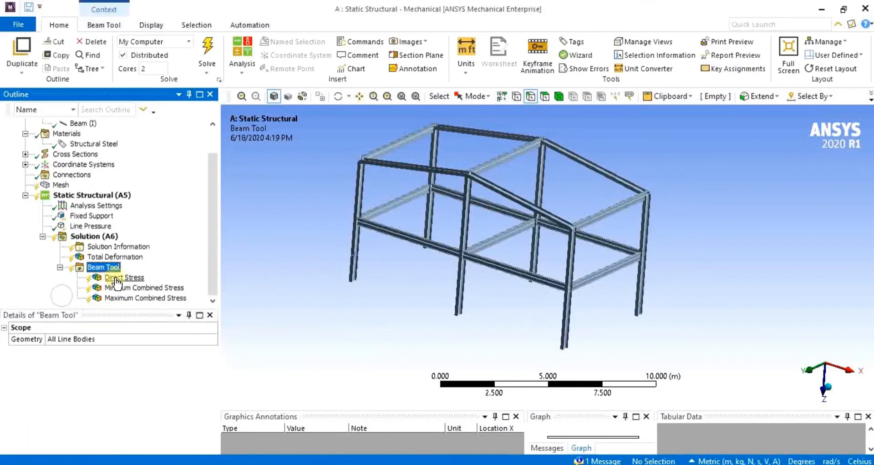
{"action": "left_click", "coordinate": [118, 278]}
{"action": "left_click", "coordinate": [130, 287]}
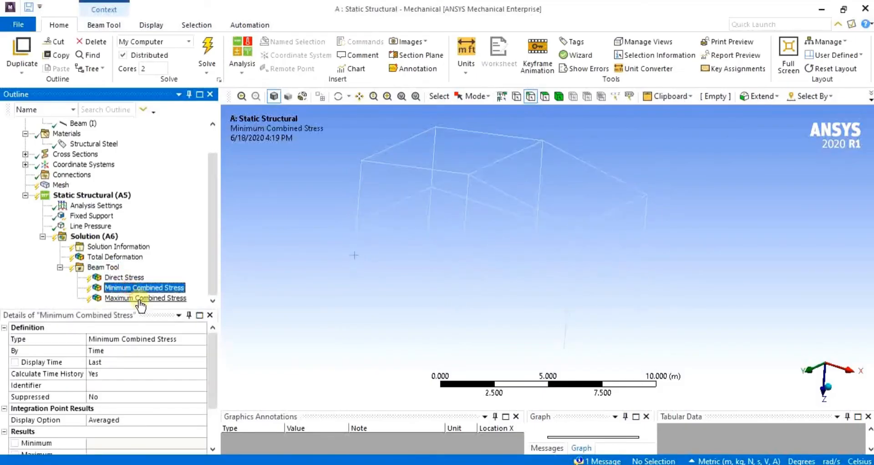
{"action": "left_click", "coordinate": [140, 299]}
{"action": "scroll", "coordinate": [131, 258], "scroll_direction": "up", "scroll_amount": 1}
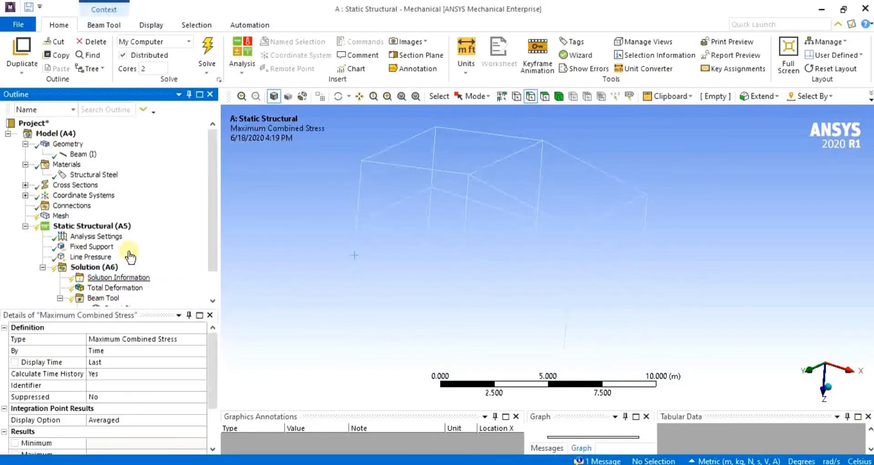
Solve the static structural analysis with the Maximum Combined Stress result shown.
{"action": "left_click", "coordinate": [210, 49]}
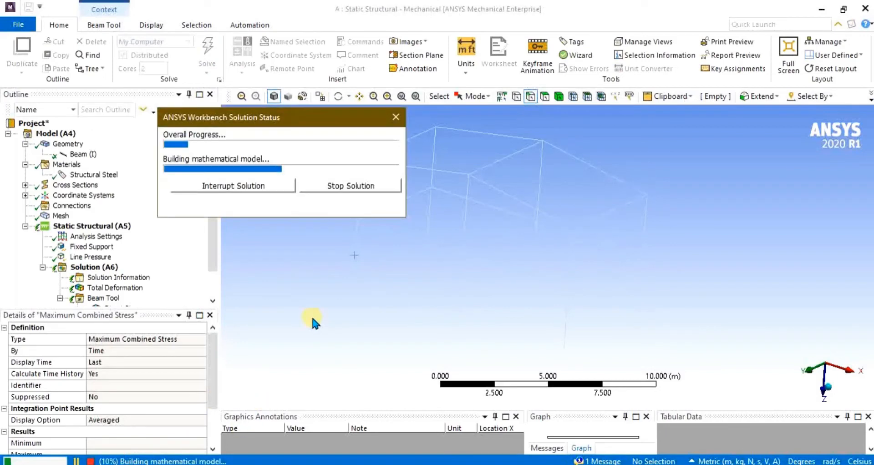
{"action": "mouse_move", "coordinate": [497, 260]}
{"action": "left_mouse_down"}
{"action": "mouse_move", "coordinate": [500, 250]}
{"action": "mouse_move", "coordinate": [541, 248]}
{"action": "mouse_move", "coordinate": [480, 258]}
{"action": "left_mouse_up"}
{"action": "middle_click_drag", "start_coordinate": [498, 270], "coordinate": [530, 272], "text": "ctrl"}
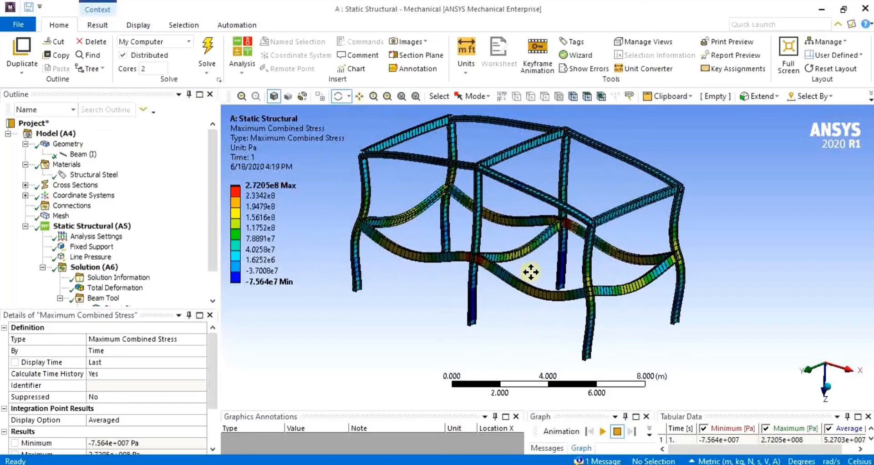
Animate the Maximum Combined Stress result and examine how the frame deforms around the loaded floor beams, then stop the animation.
{"action": "left_click", "coordinate": [602, 431]}
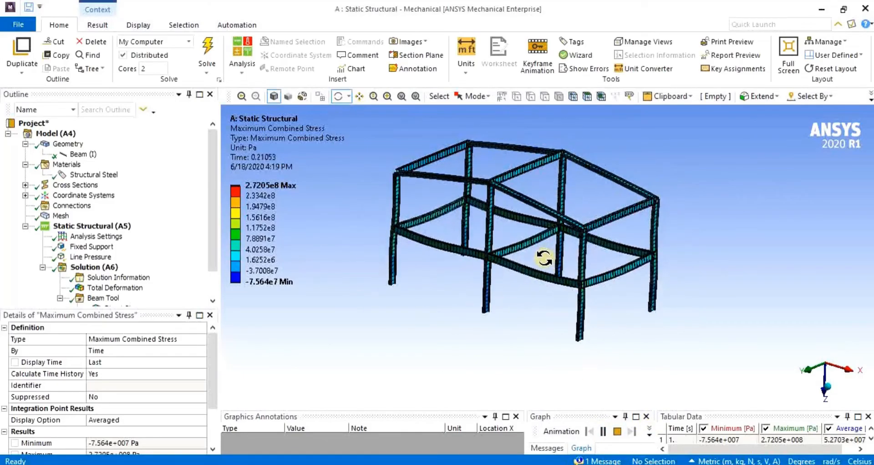
{"action": "scroll", "coordinate": [545, 258], "scroll_direction": "up", "scroll_amount": 3}
{"action": "mouse_move", "coordinate": [544, 265]}
{"action": "left_mouse_down"}
{"action": "mouse_move", "coordinate": [610, 258]}
{"action": "mouse_move", "coordinate": [583, 251]}
{"action": "mouse_move", "coordinate": [534, 263]}
{"action": "left_mouse_up"}
{"action": "scroll", "coordinate": [534, 263], "scroll_direction": "up", "scroll_amount": 3}
{"action": "scroll", "coordinate": [534, 263], "scroll_direction": "down", "scroll_amount": 3}
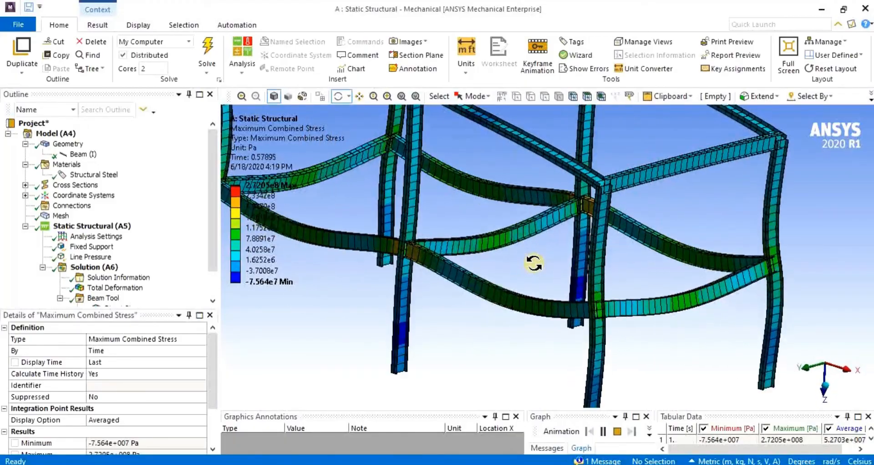
{"action": "middle_click_drag", "start_coordinate": [537, 226], "coordinate": [571, 240], "text": "ctrl"}
{"action": "scroll", "coordinate": [569, 242], "scroll_direction": "down", "scroll_amount": 1}
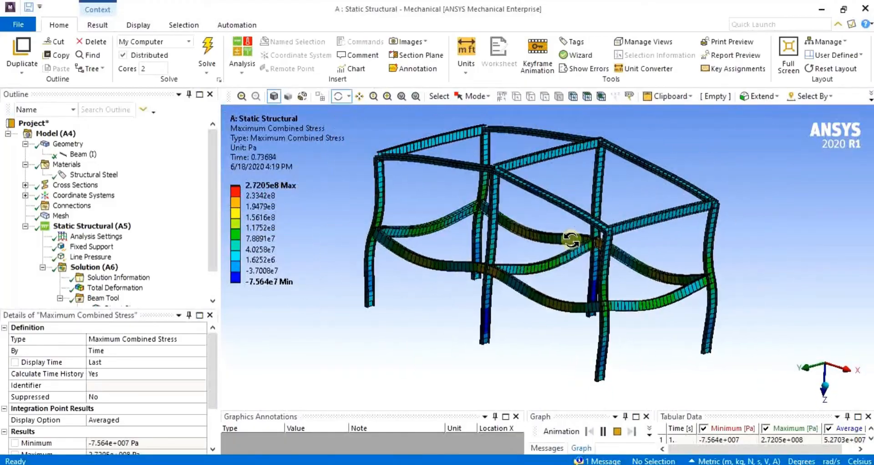
{"action": "left_click", "coordinate": [616, 431]}
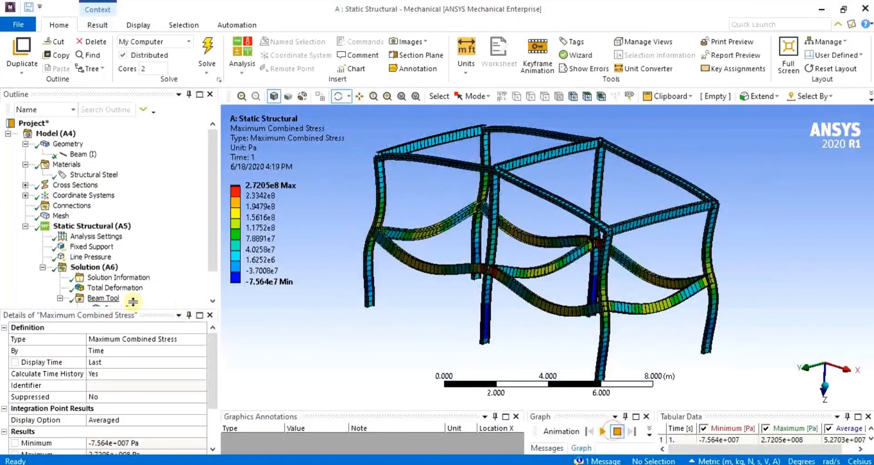
Display the Total Deformation result and play its animation to examine the deflection of the frame.
{"action": "left_click", "coordinate": [115, 287]}
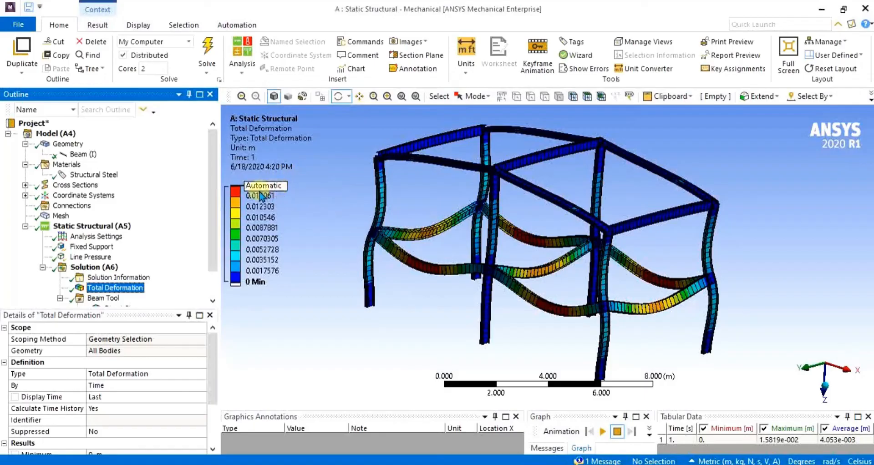
{"action": "left_click", "coordinate": [602, 432]}
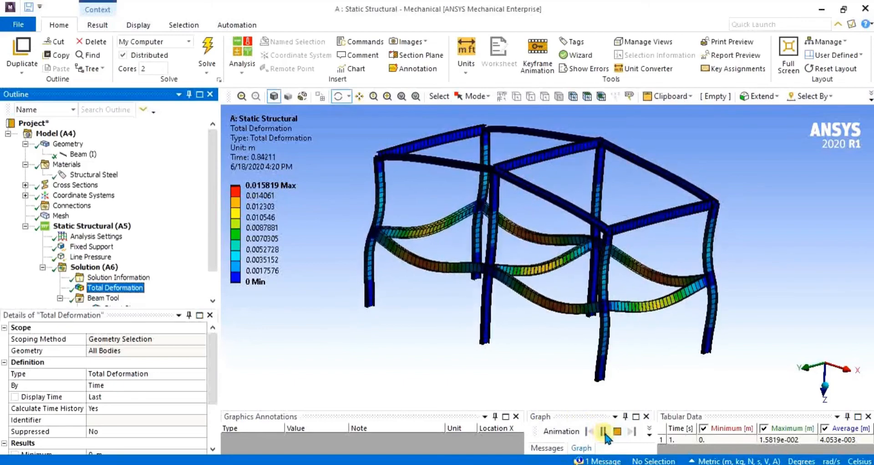
{"action": "left_click", "coordinate": [603, 429]}
{"action": "left_click_drag", "start_coordinate": [616, 314], "coordinate": [635, 320]}
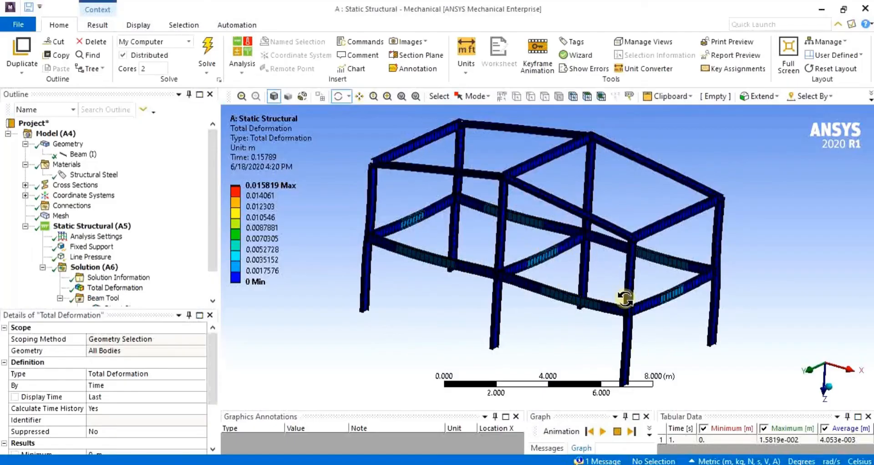
{"action": "scroll", "coordinate": [624, 299], "scroll_direction": "down", "scroll_amount": 2}
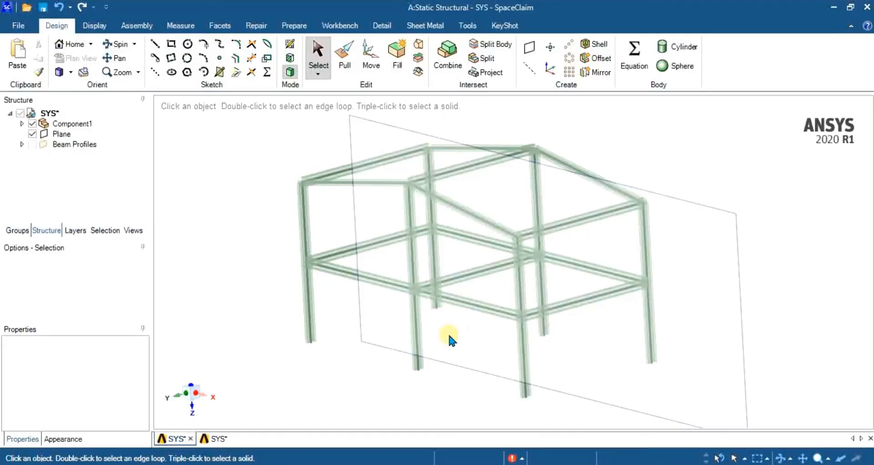
Switch to SpaceClaim and create a Blend surface for the intermediate floor between its four longitudinal beams.
{"action": "mouse_move", "coordinate": [450, 339]}
{"action": "middle_mouse_down"}
{"action": "mouse_move", "coordinate": [487, 347]}
{"action": "mouse_move", "coordinate": [478, 360]}
{"action": "middle_mouse_up"}
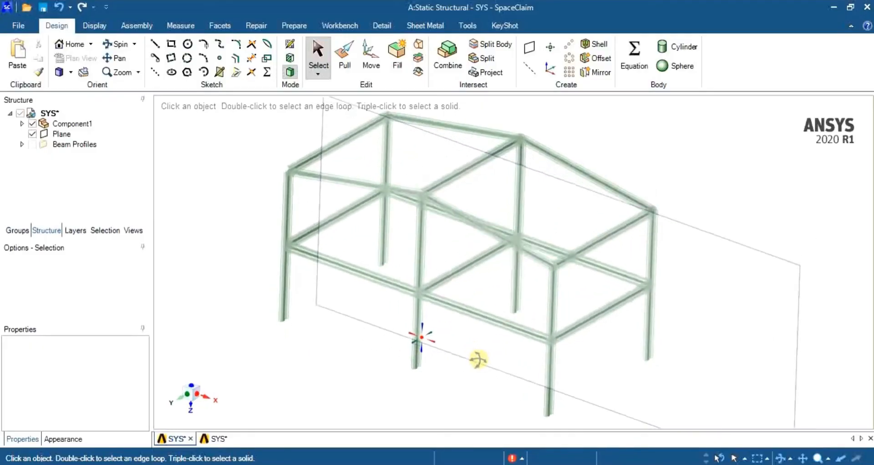
{"action": "left_click", "coordinate": [323, 55]}
{"action": "left_click", "coordinate": [353, 269]}
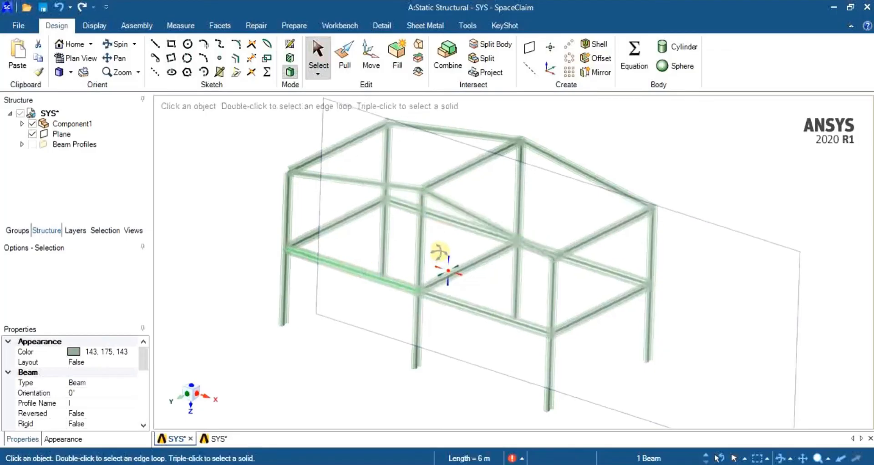
{"action": "left_click", "coordinate": [443, 221], "text": "ctrl"}
{"action": "left_click", "coordinate": [616, 275], "text": "ctrl"}
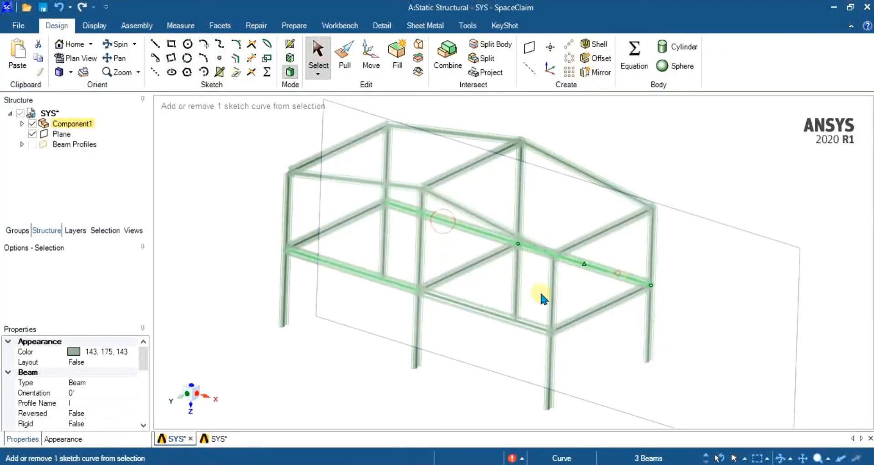
{"action": "left_click", "coordinate": [493, 313], "text": "ctrl"}
{"action": "left_click", "coordinate": [418, 44]}
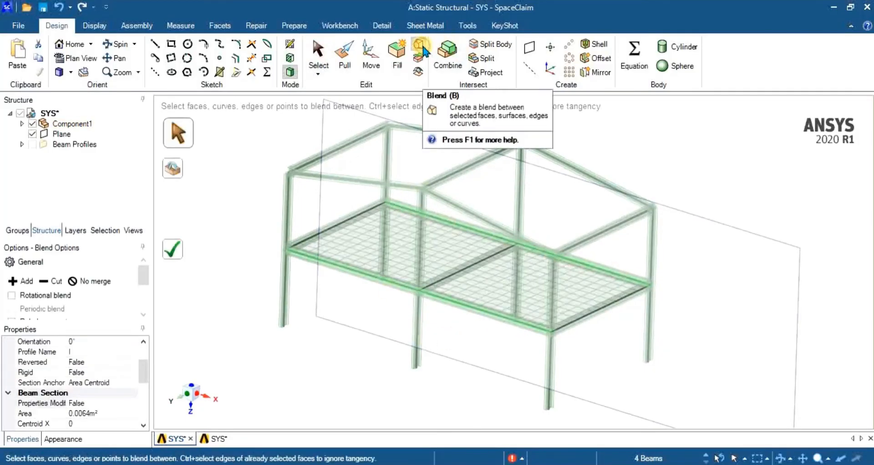
{"action": "left_click_drag", "start_coordinate": [145, 374], "coordinate": [150, 329]}
{"action": "left_click", "coordinate": [175, 253]}
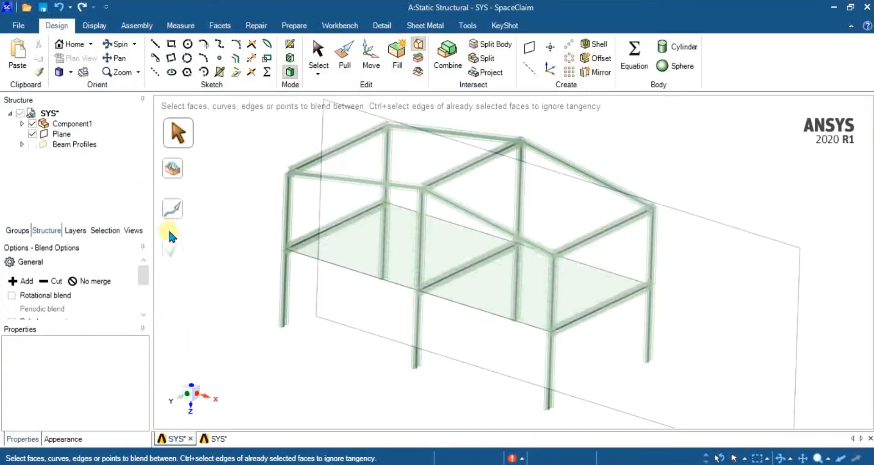
Set the midsurface thickness of the new floor surface in Component1 to 0.5 m.
{"action": "left_click", "coordinate": [22, 124]}
{"action": "left_click", "coordinate": [72, 134]}
{"action": "left_click_drag", "start_coordinate": [145, 363], "coordinate": [145, 374]}
{"action": "left_click", "coordinate": [81, 423]}
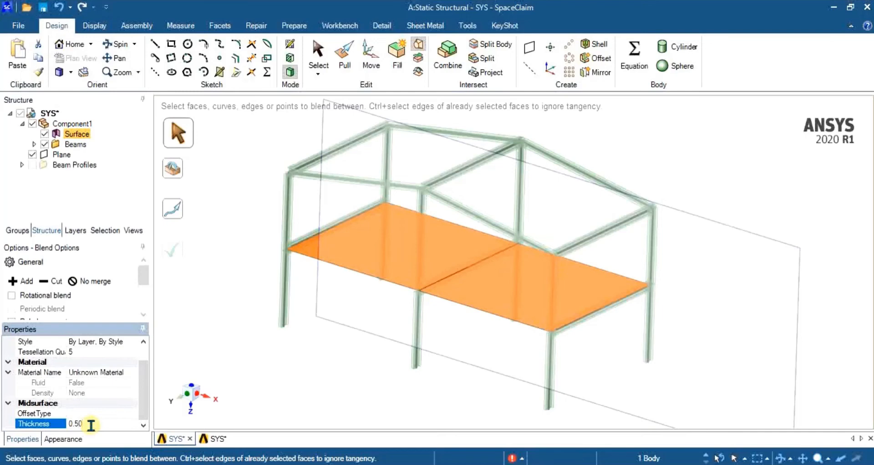
{"action": "key", "text": "Return"}
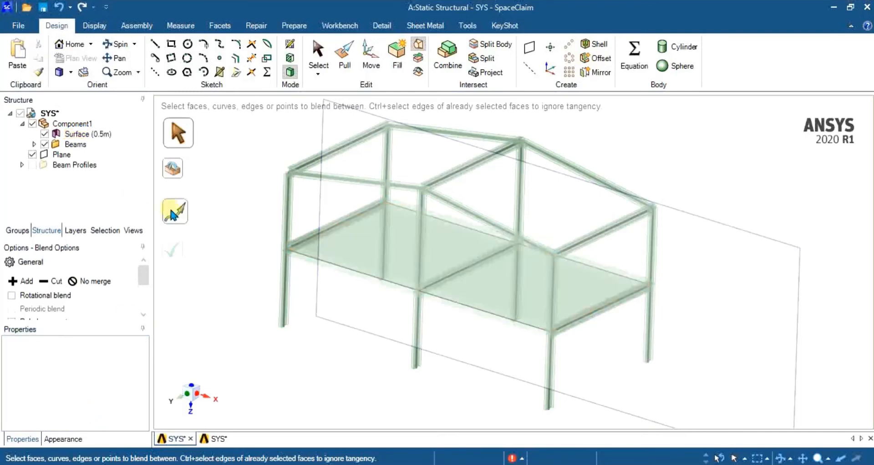
{"action": "scroll", "coordinate": [231, 223], "scroll_direction": "down", "scroll_amount": 3}
{"action": "scroll", "coordinate": [444, 273], "scroll_direction": "up", "scroll_amount": 5}
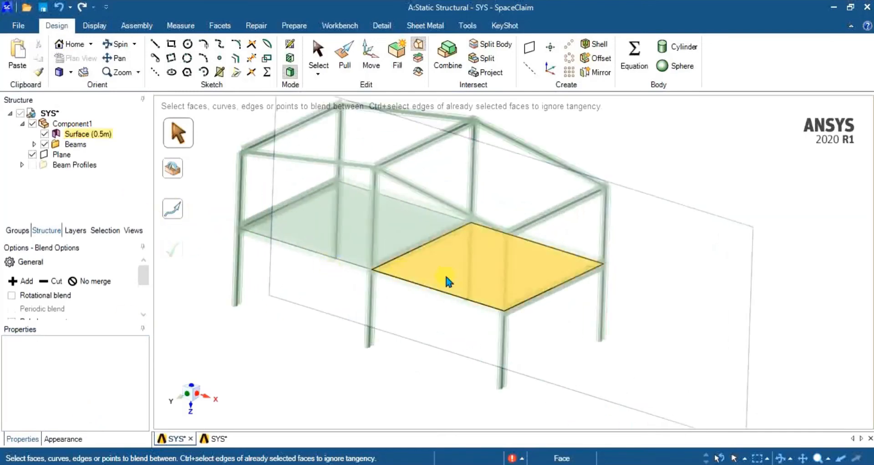
{"action": "middle_click_drag", "start_coordinate": [413, 267], "coordinate": [444, 248]}
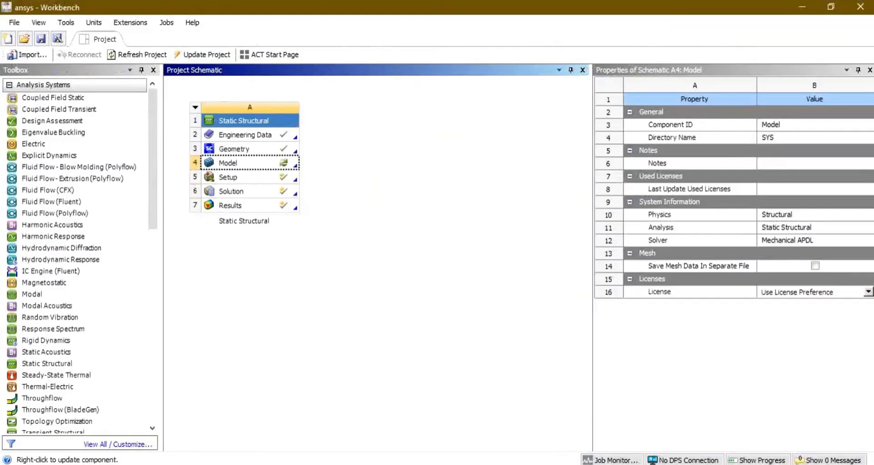
Switch to Workbench and update the Geometry cell of the Static Structural system.
{"action": "left_click", "coordinate": [232, 163]}
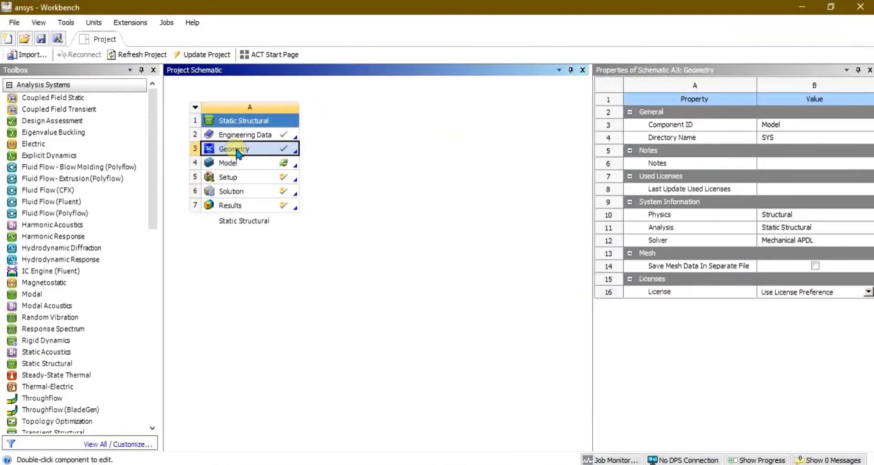
{"action": "right_click", "coordinate": [235, 149]}
{"action": "left_click", "coordinate": [273, 236]}
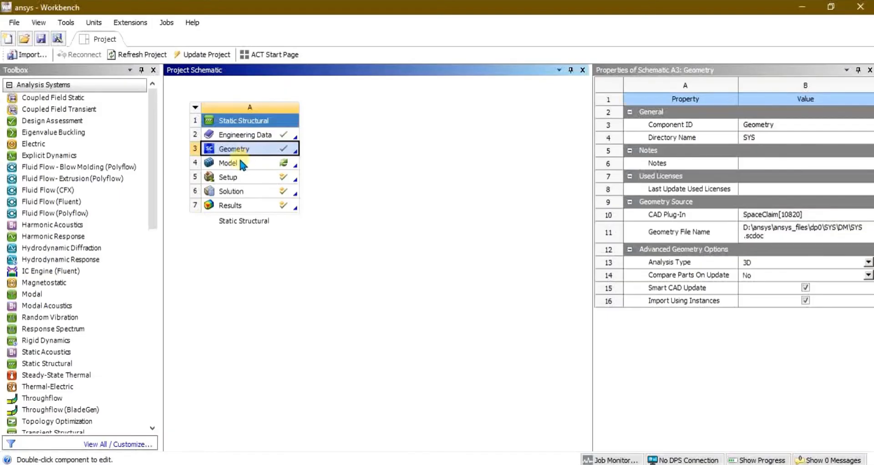
{"action": "right_click", "coordinate": [244, 151]}
{"action": "left_click", "coordinate": [246, 148]}
{"action": "right_click", "coordinate": [246, 148]}
{"action": "left_click", "coordinate": [275, 227]}
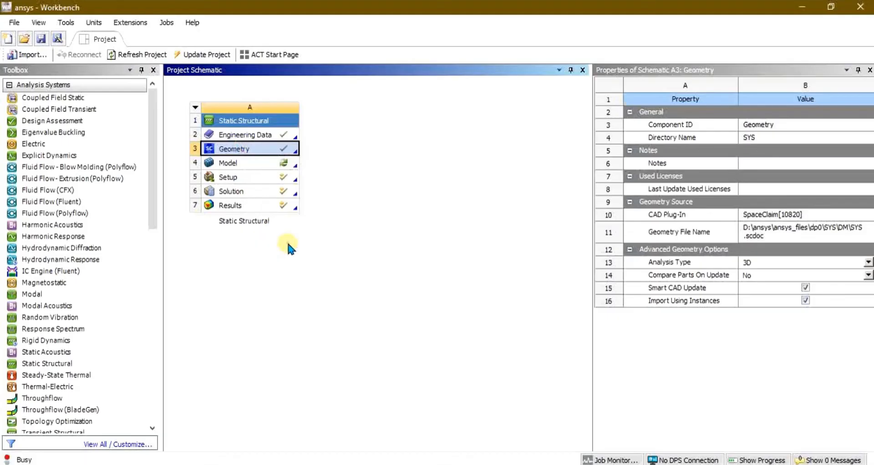
Open the Model cell for editing in Mechanical and agree to re-read the upstream data.
{"action": "right_click", "coordinate": [234, 163]}
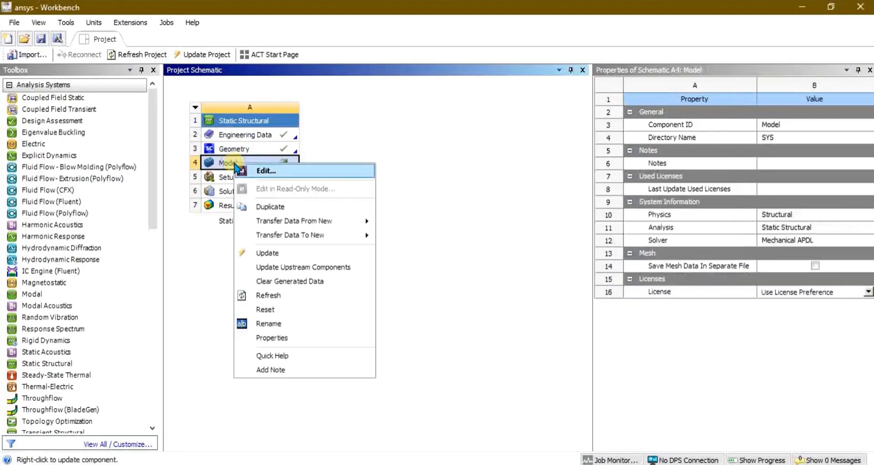
{"action": "left_click", "coordinate": [257, 167]}
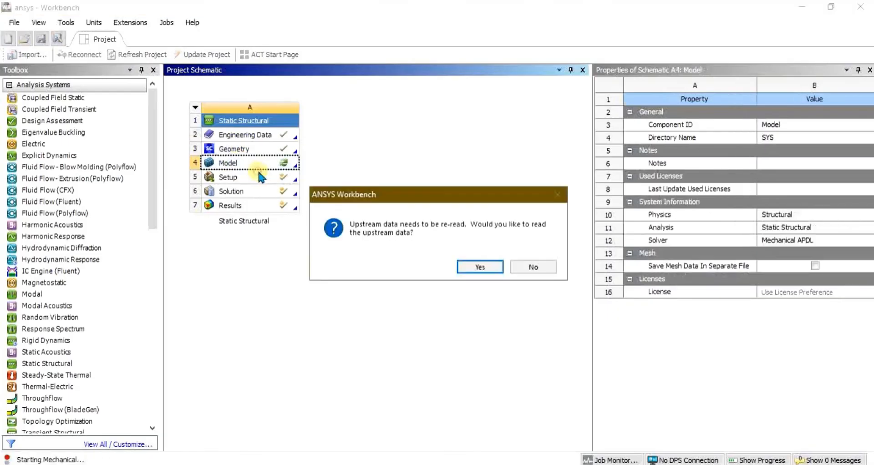
{"action": "left_click", "coordinate": [485, 268]}
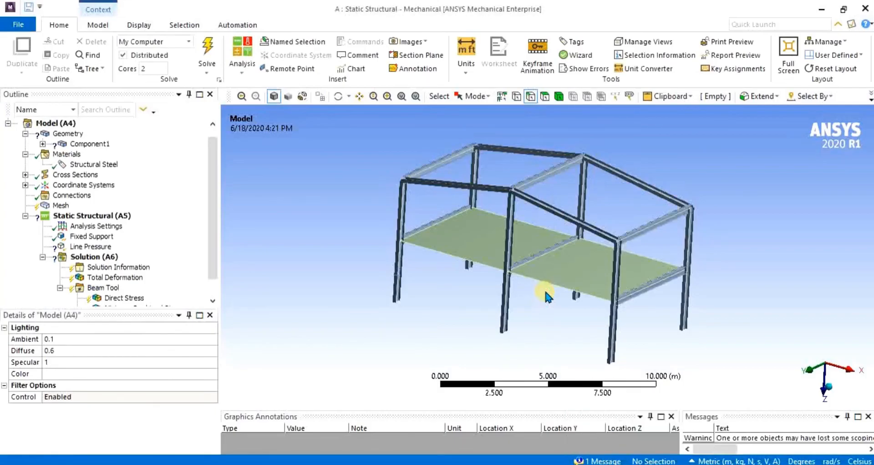
Assign Structural Steel as the material of the floor surface body in Component1.
{"action": "scroll", "coordinate": [557, 292], "scroll_direction": "up", "scroll_amount": 2}
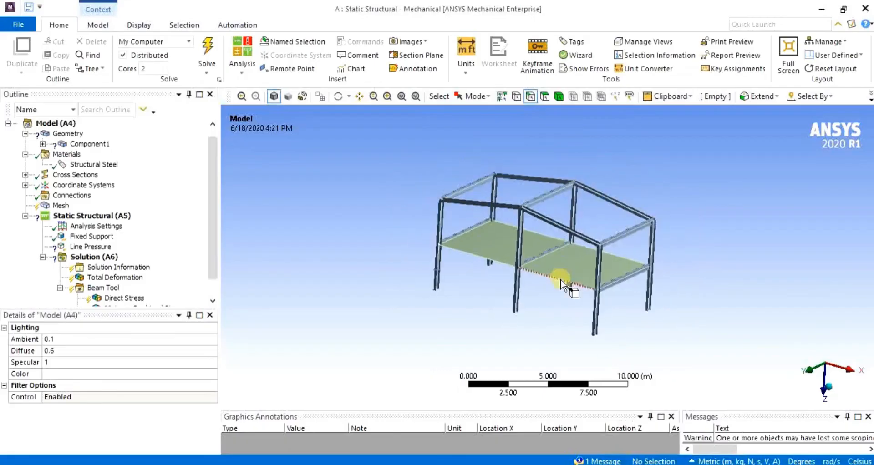
{"action": "middle_click_drag", "start_coordinate": [560, 304], "coordinate": [542, 305]}
{"action": "scroll", "coordinate": [164, 191], "scroll_direction": "down", "scroll_amount": 1}
{"action": "scroll", "coordinate": [172, 190], "scroll_direction": "up", "scroll_amount": 2}
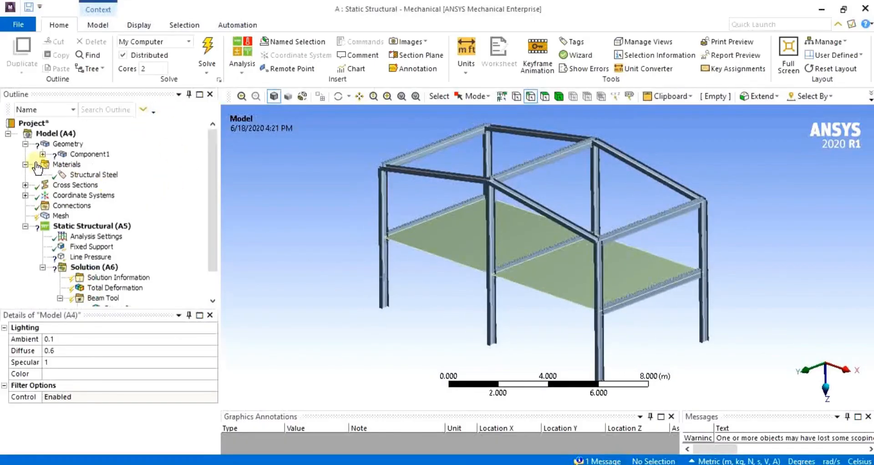
{"action": "left_click", "coordinate": [42, 154]}
{"action": "left_click", "coordinate": [97, 175]}
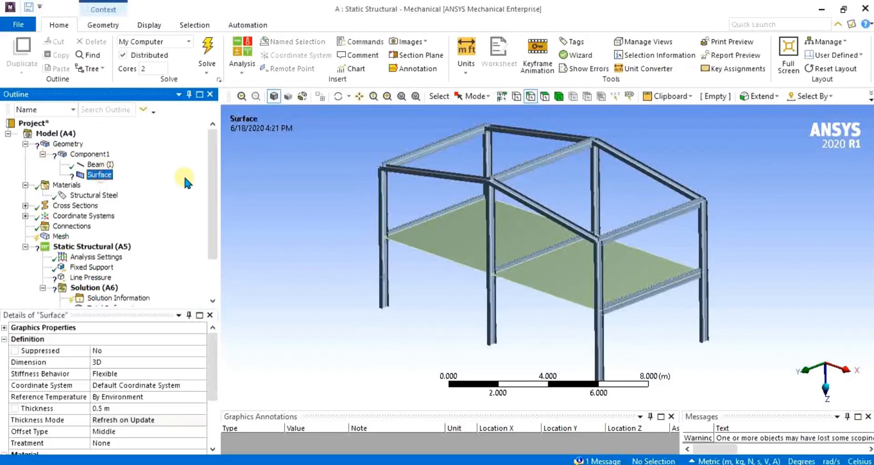
{"action": "left_click_drag", "start_coordinate": [215, 162], "coordinate": [219, 245]}
{"action": "scroll", "coordinate": [213, 380], "scroll_direction": "down", "scroll_amount": 3}
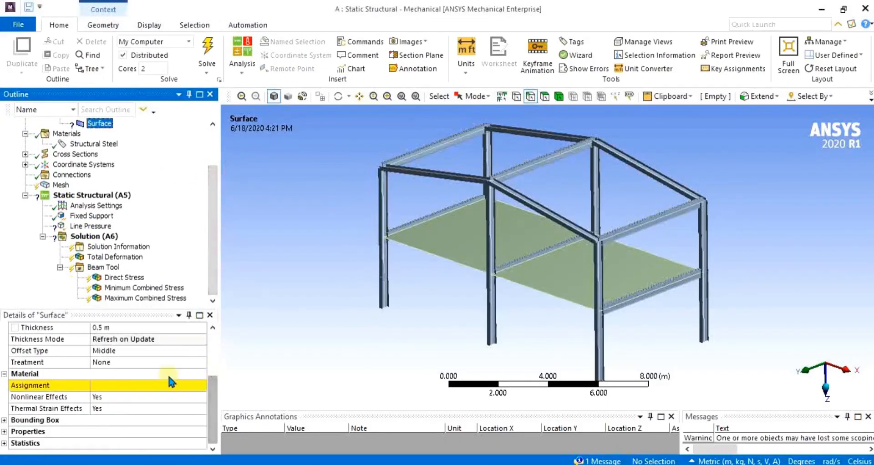
{"action": "left_click", "coordinate": [168, 373]}
{"action": "left_click", "coordinate": [202, 384]}
{"action": "left_click", "coordinate": [278, 288]}
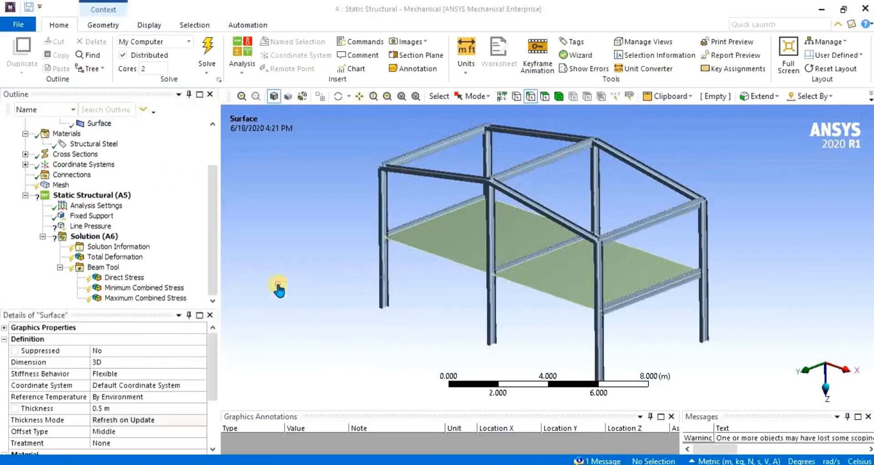
Delete the old line pressure and insert a new Line Pressure load in the Static Structural analysis.
{"action": "left_click_drag", "start_coordinate": [213, 233], "coordinate": [188, 196]}
{"action": "left_click", "coordinate": [91, 246]}
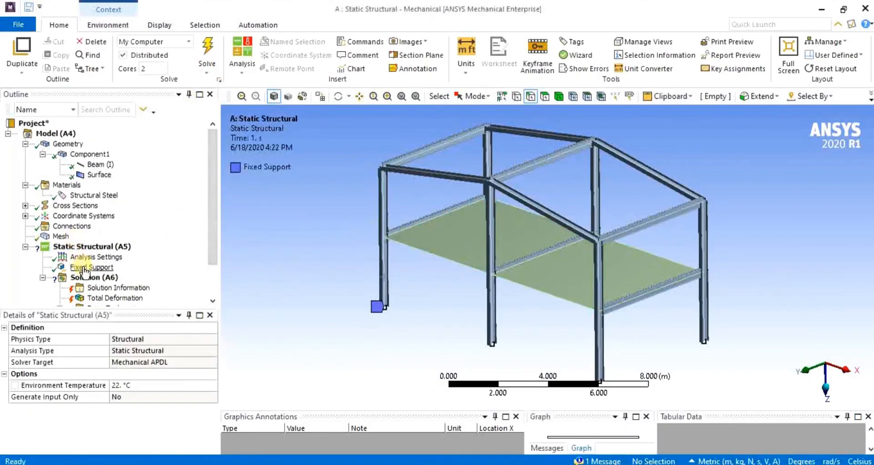
{"action": "right_click", "coordinate": [93, 248]}
{"action": "mouse_move", "coordinate": [211, 257]}
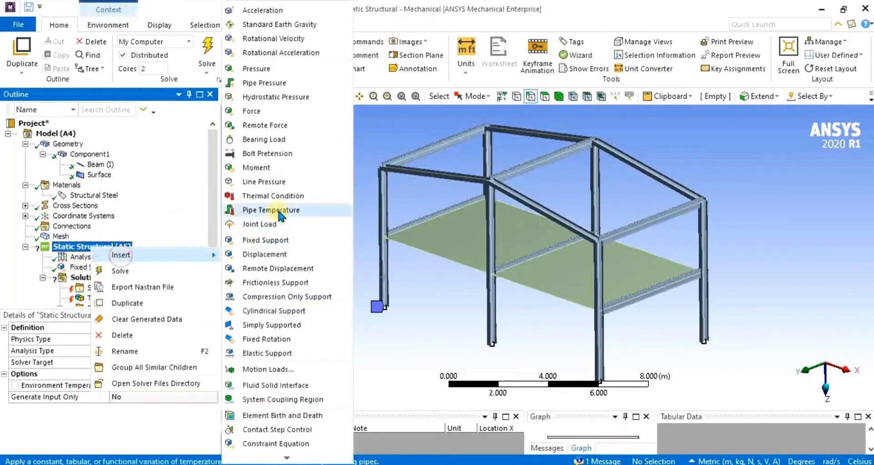
{"action": "left_click", "coordinate": [272, 180]}
Scope the line pressure to the seven floor-level edges: the six around the floor perimeter and the middle cross beam.
{"action": "left_click", "coordinate": [424, 248]}
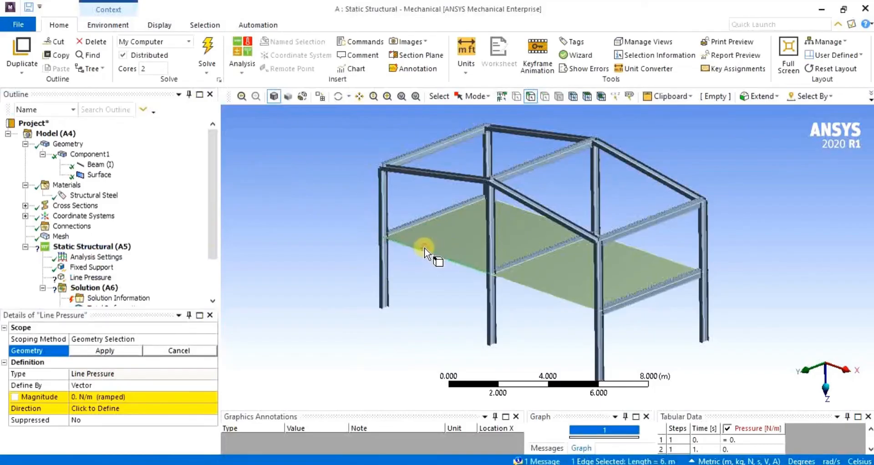
{"action": "middle_click_drag", "start_coordinate": [444, 298], "coordinate": [442, 277]}
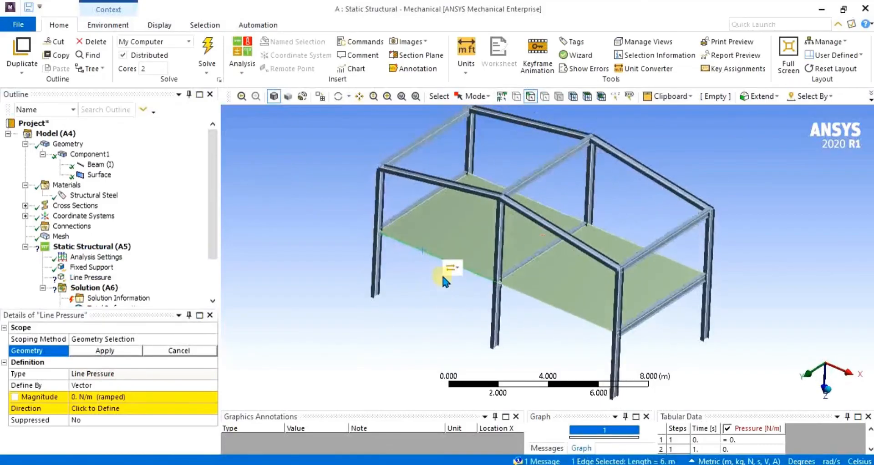
{"action": "left_click", "coordinate": [431, 211], "text": "ctrl"}
{"action": "left_click", "coordinate": [609, 233], "text": "ctrl"}
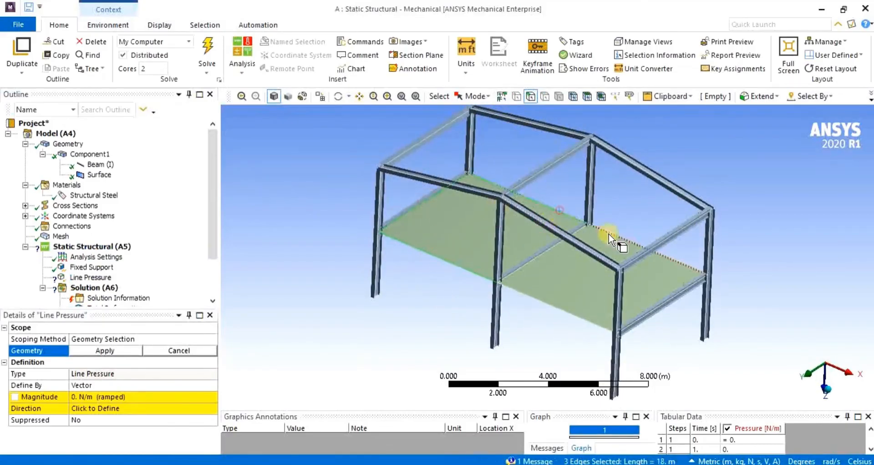
{"action": "left_click", "coordinate": [654, 297], "text": "ctrl"}
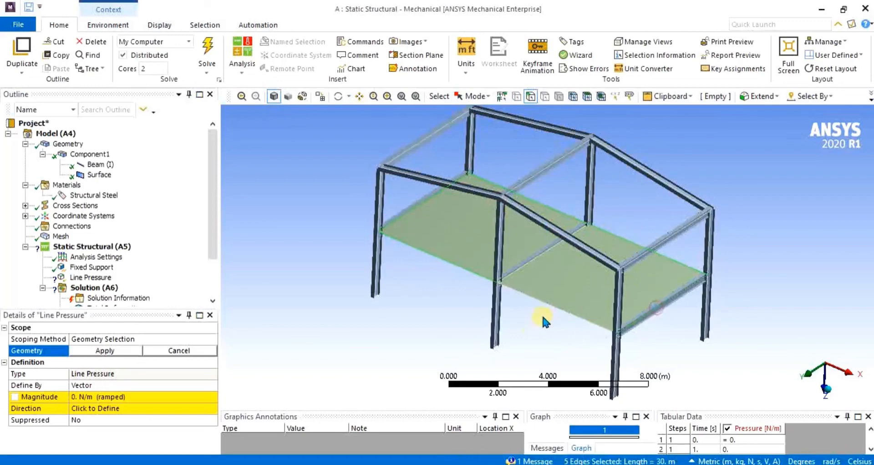
{"action": "left_click", "coordinate": [553, 304], "text": "ctrl"}
{"action": "left_click", "coordinate": [543, 251], "text": "ctrl"}
{"action": "left_click", "coordinate": [543, 254], "text": "ctrl"}
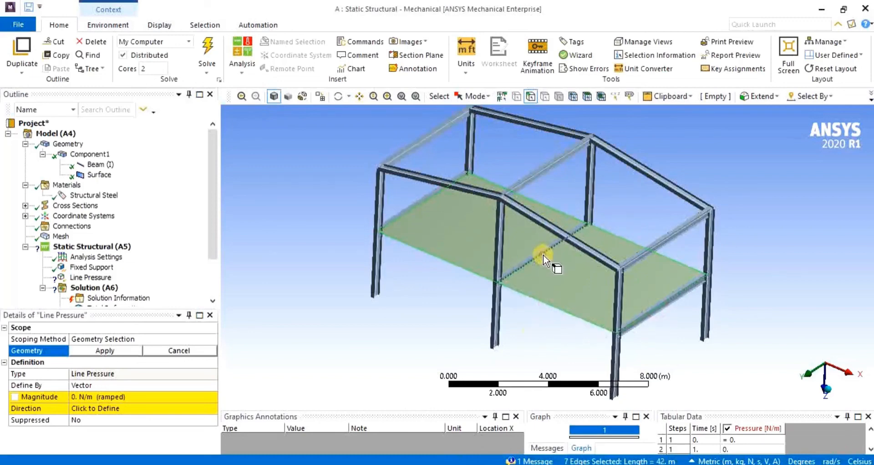
{"action": "left_click", "coordinate": [99, 352]}
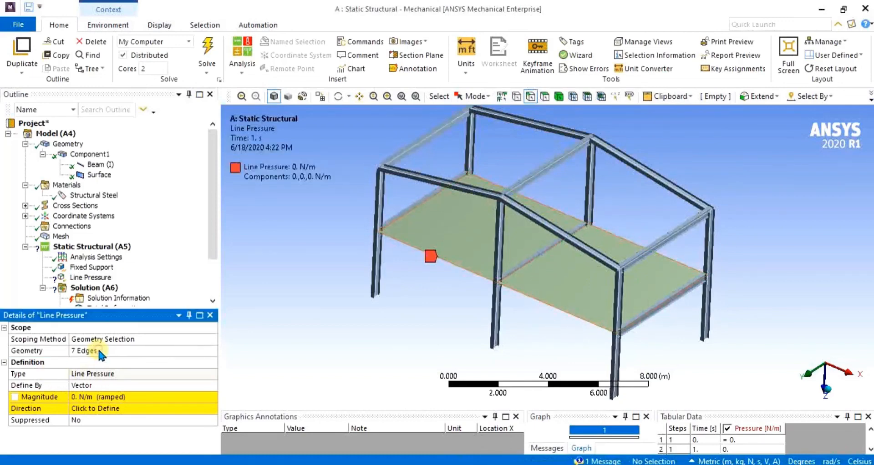
Set the line pressure magnitude to 50000 N/m and direct it vertically downward along a lower column edge.
{"action": "left_click", "coordinate": [101, 398]}
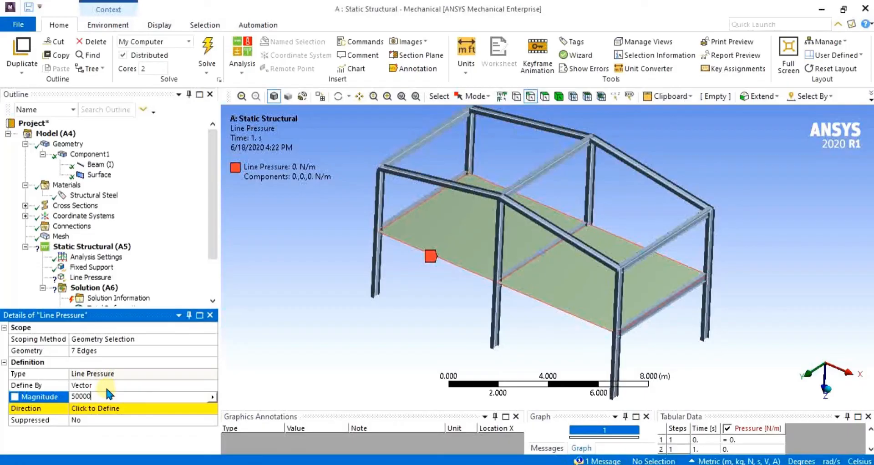
{"action": "left_click", "coordinate": [91, 406]}
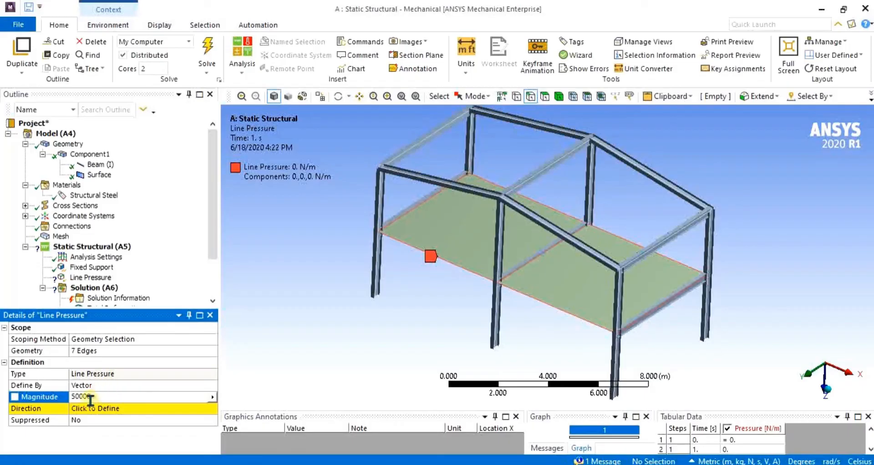
{"action": "left_click", "coordinate": [379, 266]}
{"action": "left_click", "coordinate": [230, 352]}
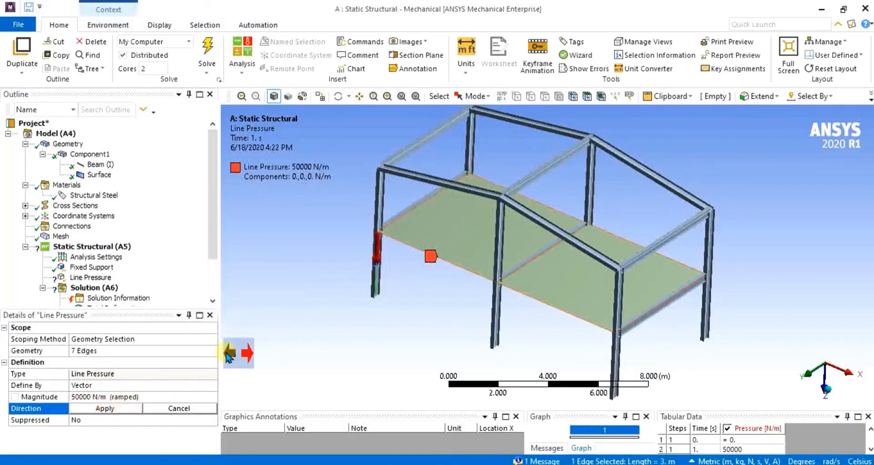
{"action": "left_click", "coordinate": [118, 405]}
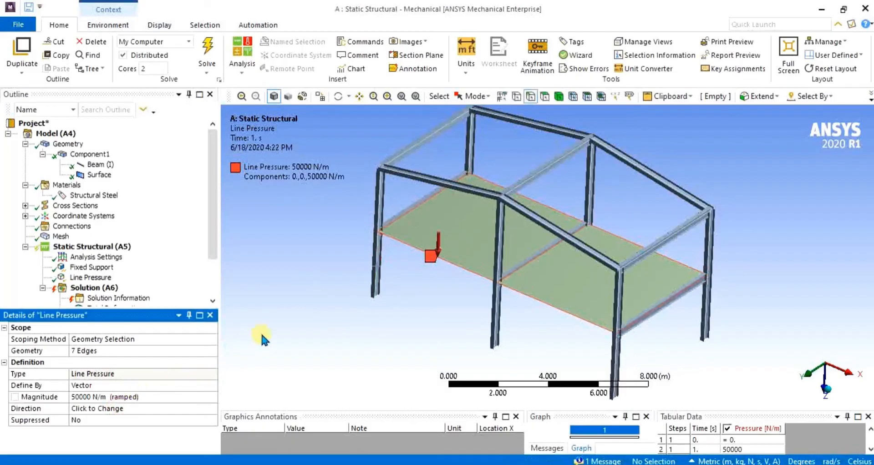
Solve the static structural analysis and examine the total deformation of the frame and floor from several angles.
{"action": "left_click", "coordinate": [210, 50]}
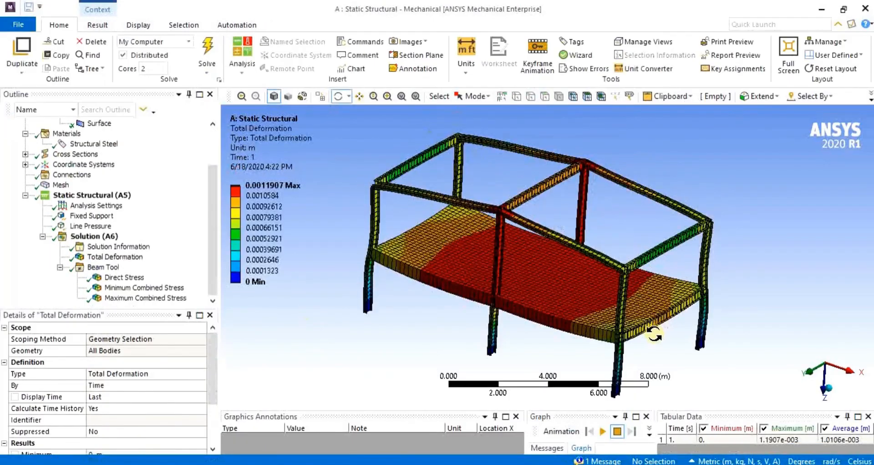
{"action": "middle_click_drag", "start_coordinate": [652, 331], "coordinate": [633, 314], "text": "ctrl"}
{"action": "scroll", "coordinate": [511, 287], "scroll_direction": "down", "scroll_amount": 2}
{"action": "scroll", "coordinate": [509, 285], "scroll_direction": "up", "scroll_amount": 5}
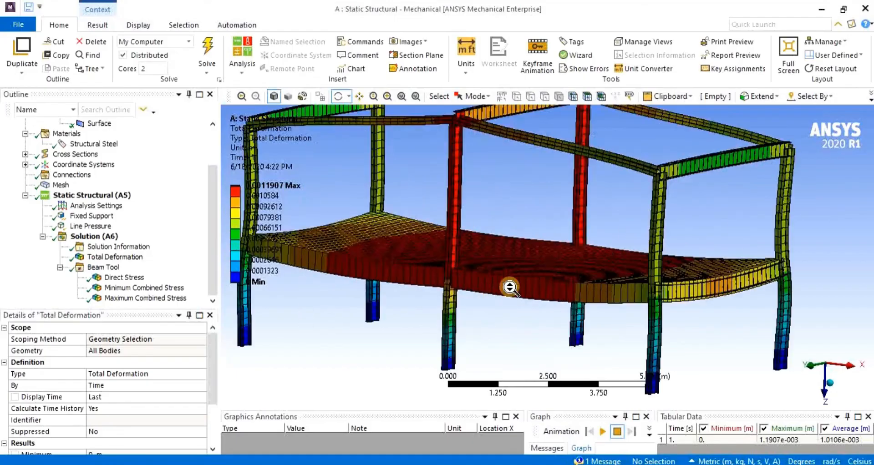
{"action": "middle_click_drag", "start_coordinate": [509, 285], "coordinate": [490, 283]}
{"action": "scroll", "coordinate": [489, 283], "scroll_direction": "down", "scroll_amount": 1}
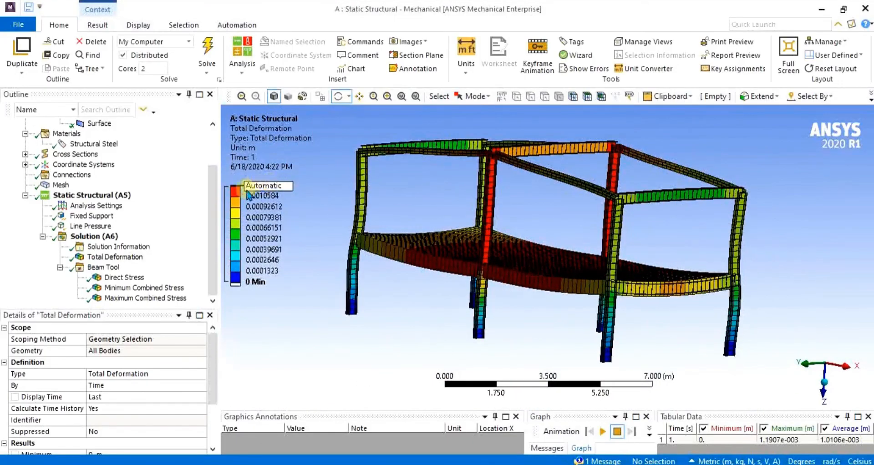
{"action": "left_click", "coordinate": [111, 257]}
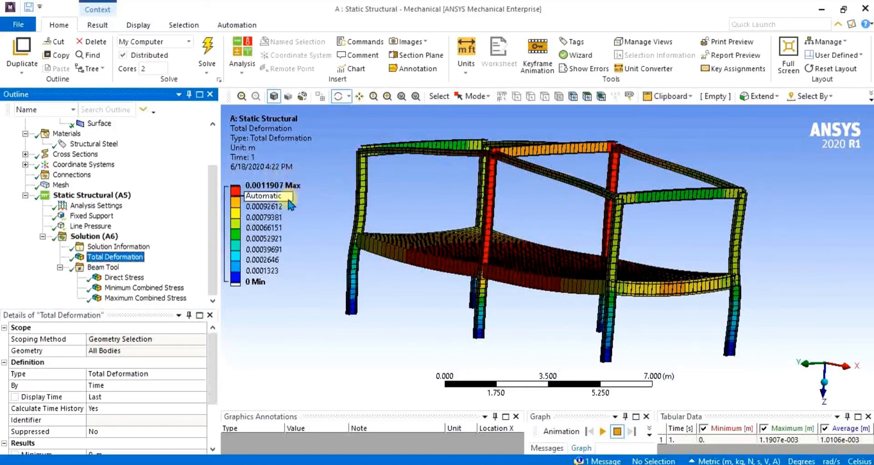
{"action": "left_click", "coordinate": [267, 230]}
{"action": "scroll", "coordinate": [566, 275], "scroll_direction": "up", "scroll_amount": 1}
{"action": "mouse_move", "coordinate": [566, 275]}
{"action": "left_mouse_down"}
{"action": "mouse_move", "coordinate": [682, 271]}
{"action": "mouse_move", "coordinate": [578, 282]}
{"action": "left_mouse_up"}
{"action": "scroll", "coordinate": [576, 282], "scroll_direction": "down", "scroll_amount": 3}
{"action": "middle_click_drag", "start_coordinate": [575, 261], "coordinate": [581, 286], "text": "ctrl"}
Review the Beam Tool results for direct stress, minimum combined stress and maximum combined stress.
{"action": "left_click", "coordinate": [136, 278]}
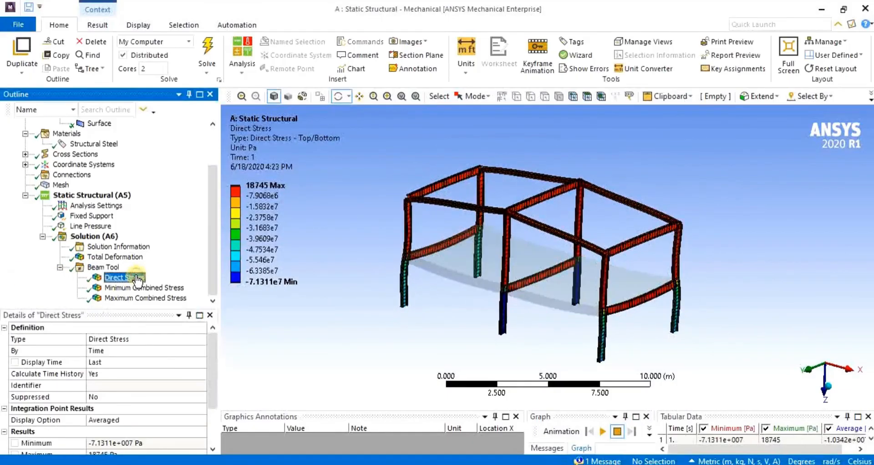
{"action": "left_click", "coordinate": [137, 288]}
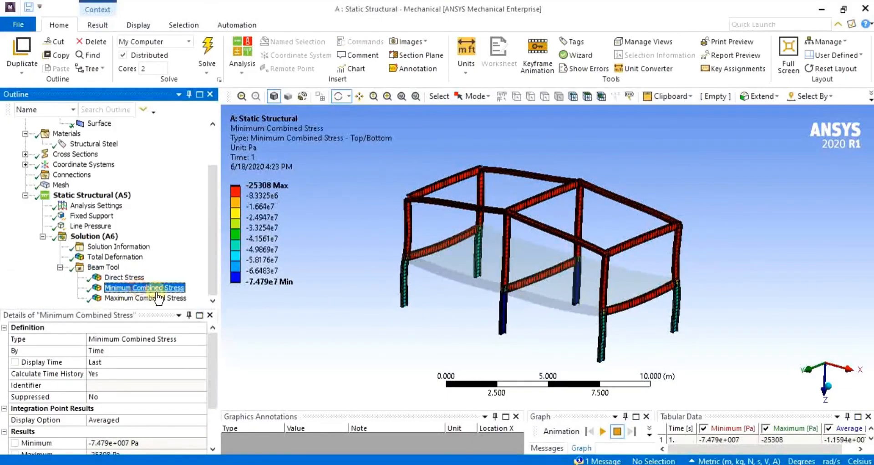
{"action": "left_click", "coordinate": [145, 298]}
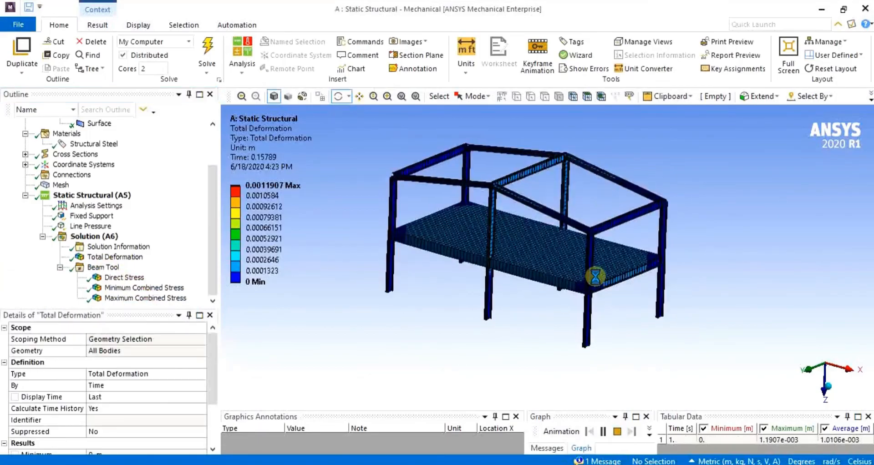